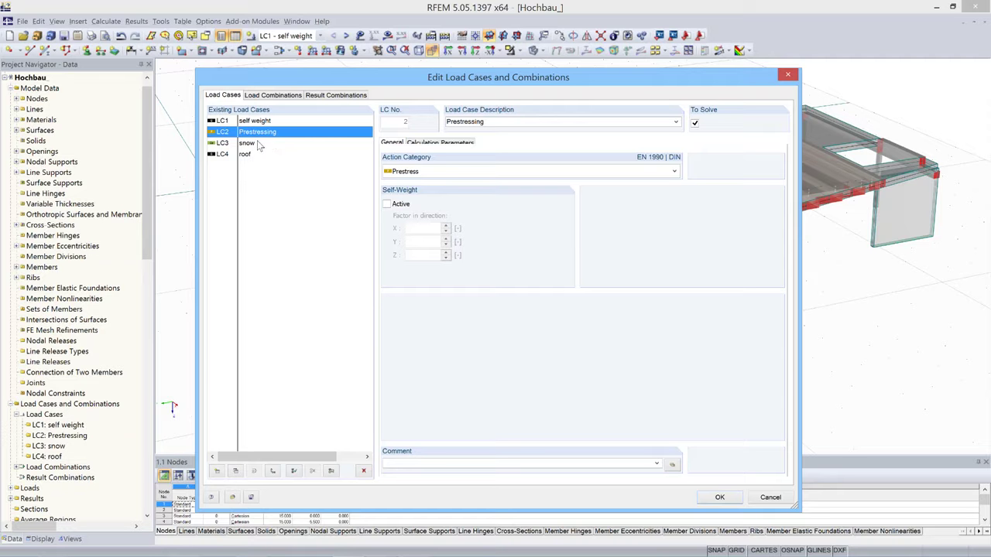
Review the snow and roof load case definitions and close the load case dialog without changes
click(257, 145)
click(257, 157)
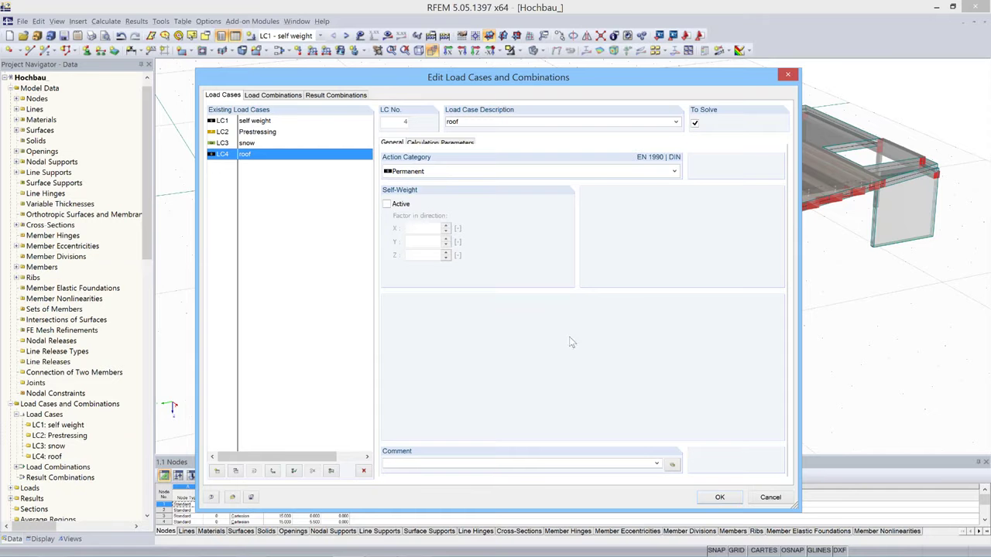
click(775, 500)
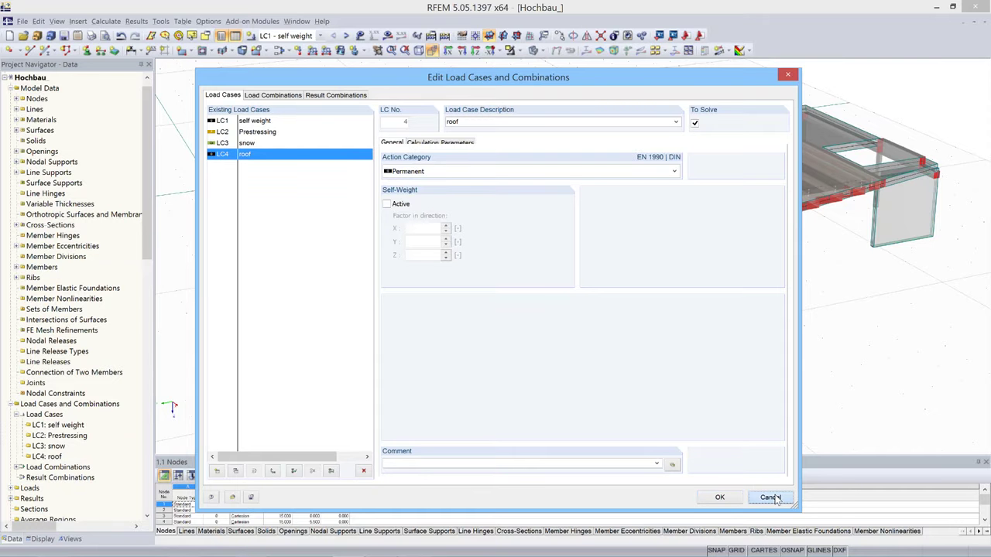
click(776, 500)
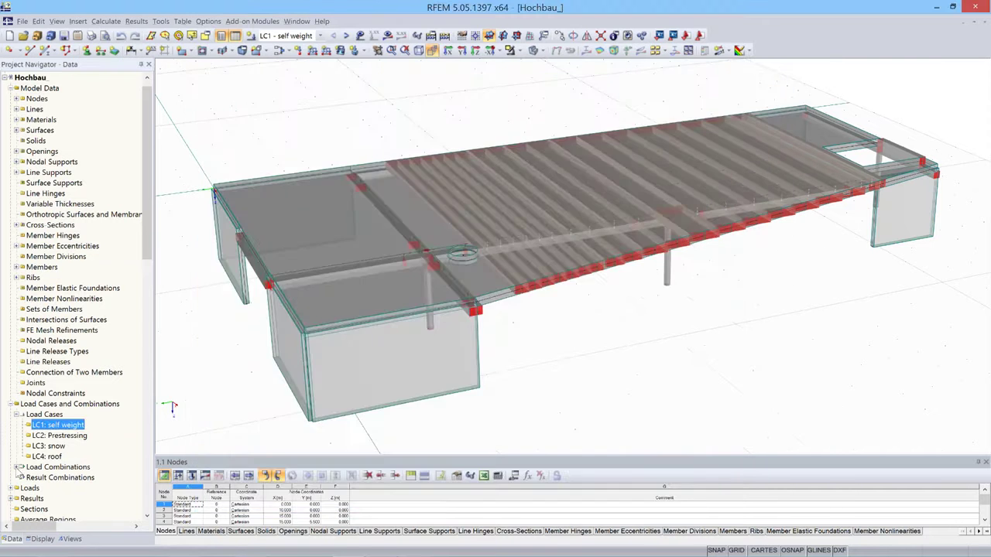
Review the load cases and factors in load combinations CO1 to CO5, and close the dialog without changes
click(16, 468)
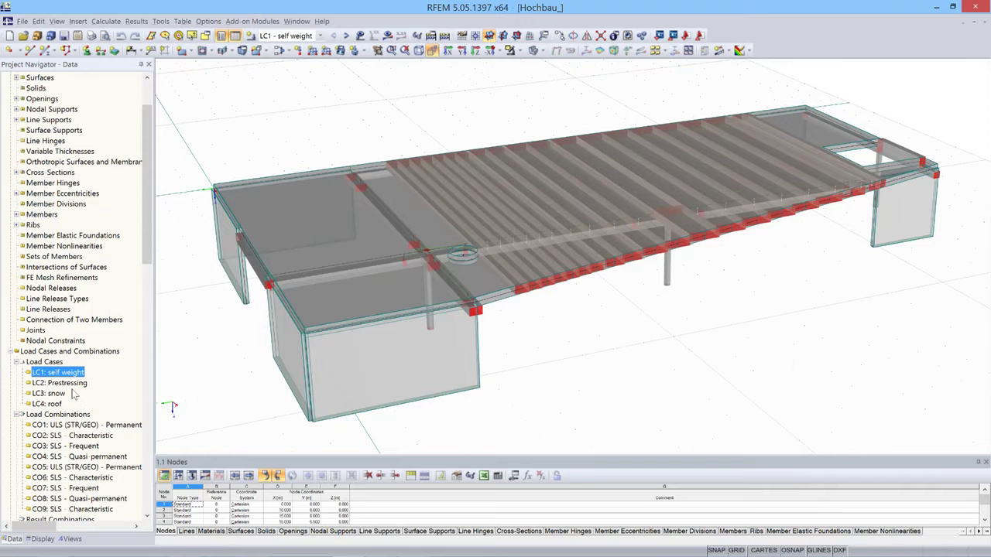
click(77, 425)
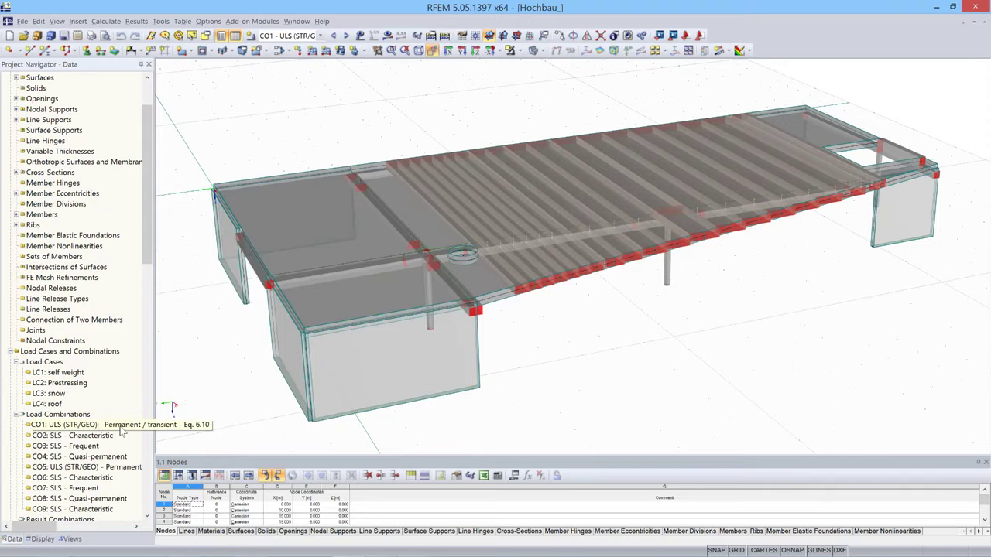
double_click(123, 431)
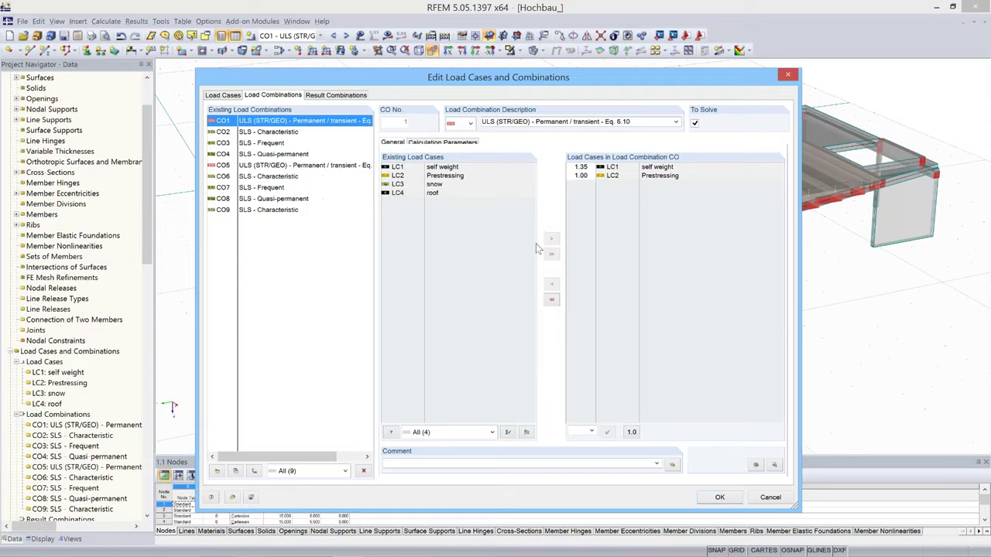
click(288, 133)
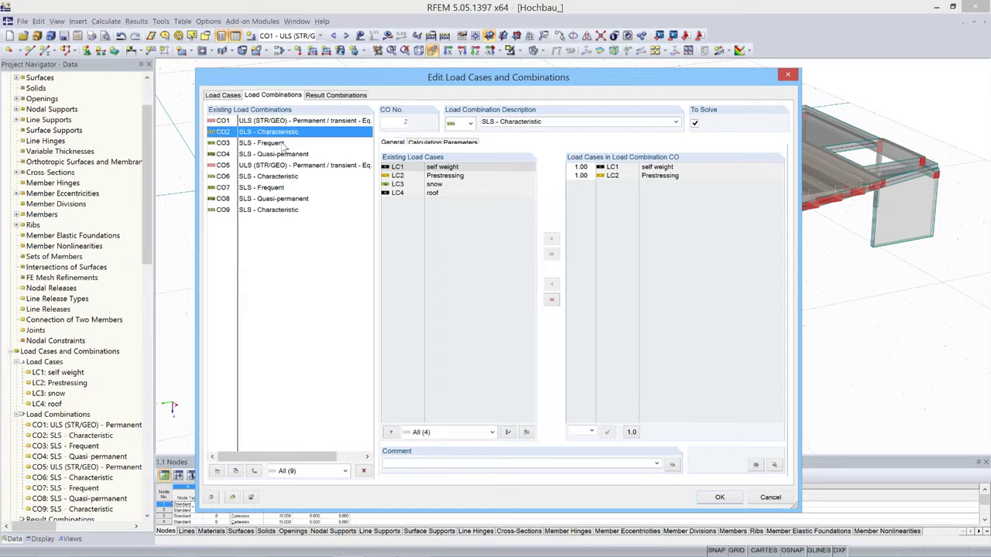
click(284, 144)
click(292, 155)
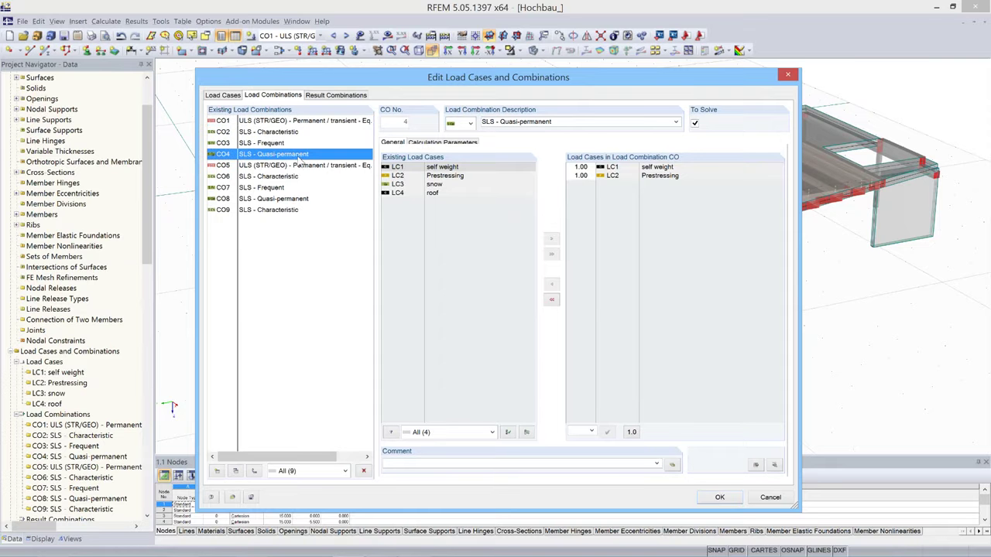
click(309, 122)
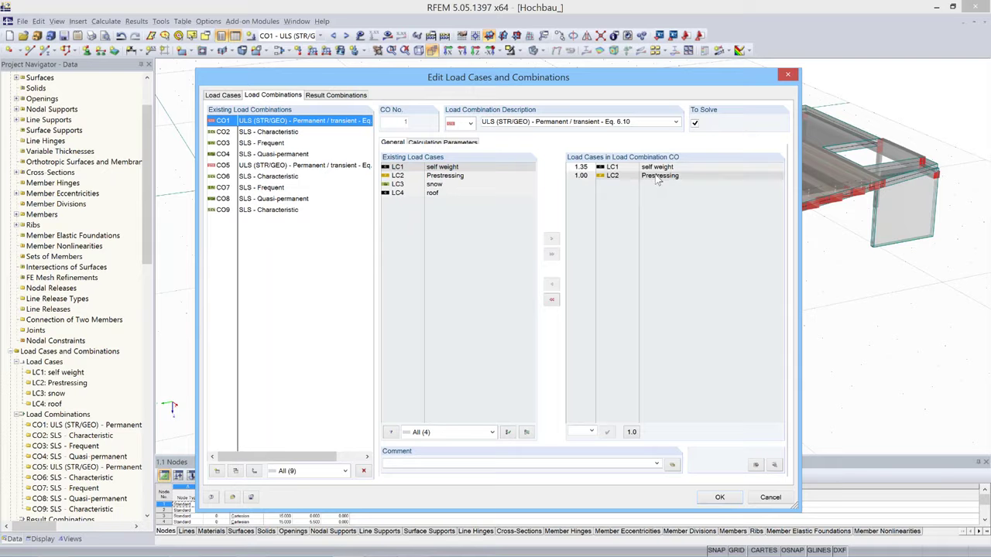
click(287, 165)
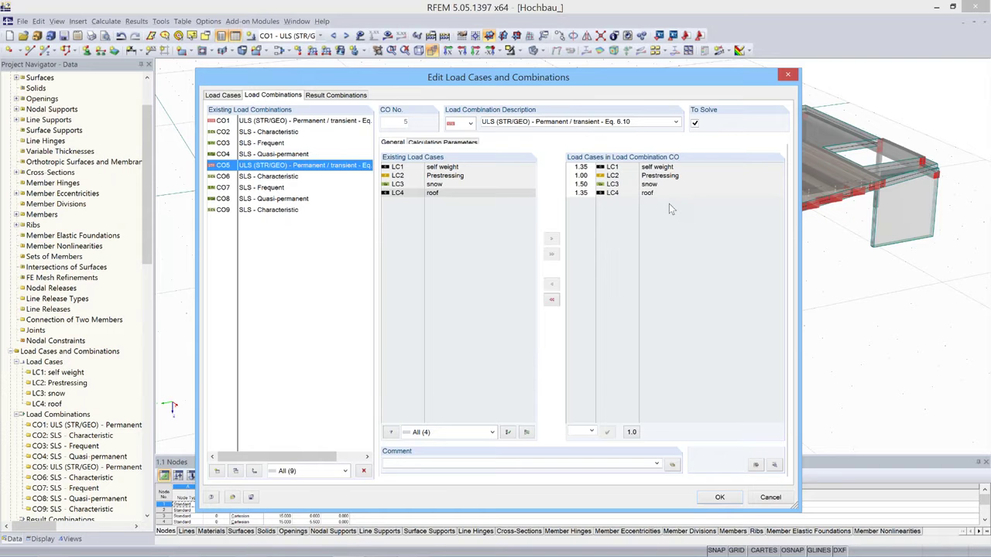
click(770, 498)
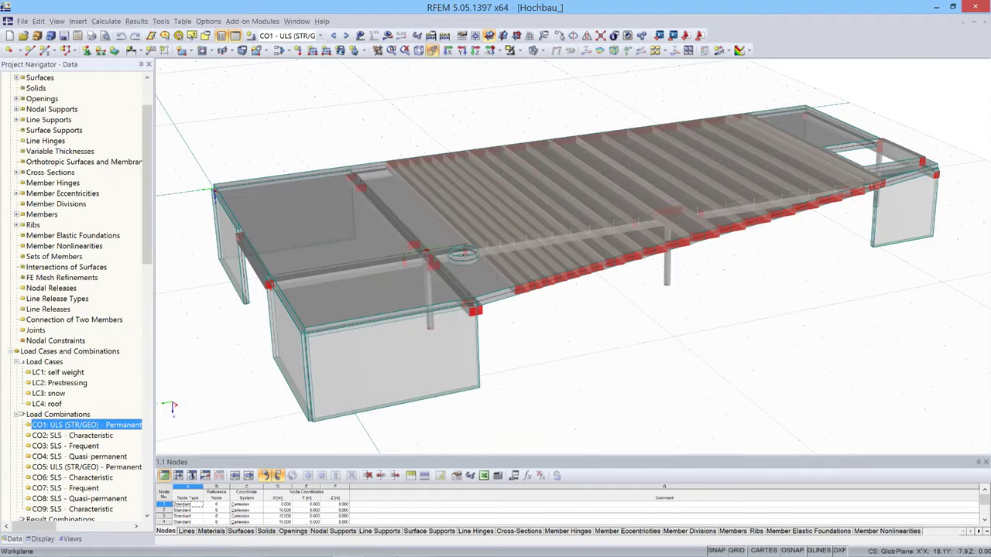
Inspect the cross-section and Result Beam integration parameters of a member in the ribbed slab, leaving them unchanged
ctrl+middle_drag(571, 314, 577, 334)
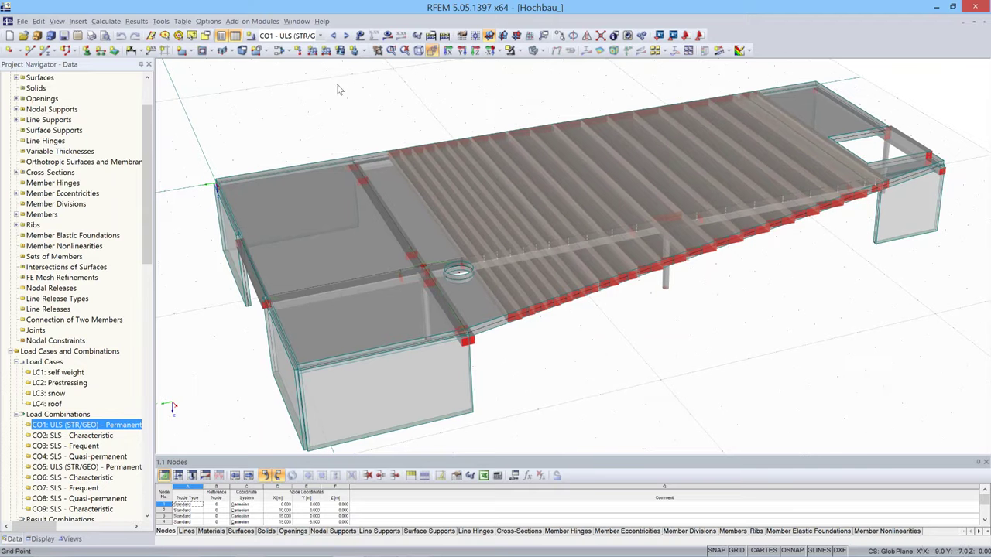
double_click(557, 305)
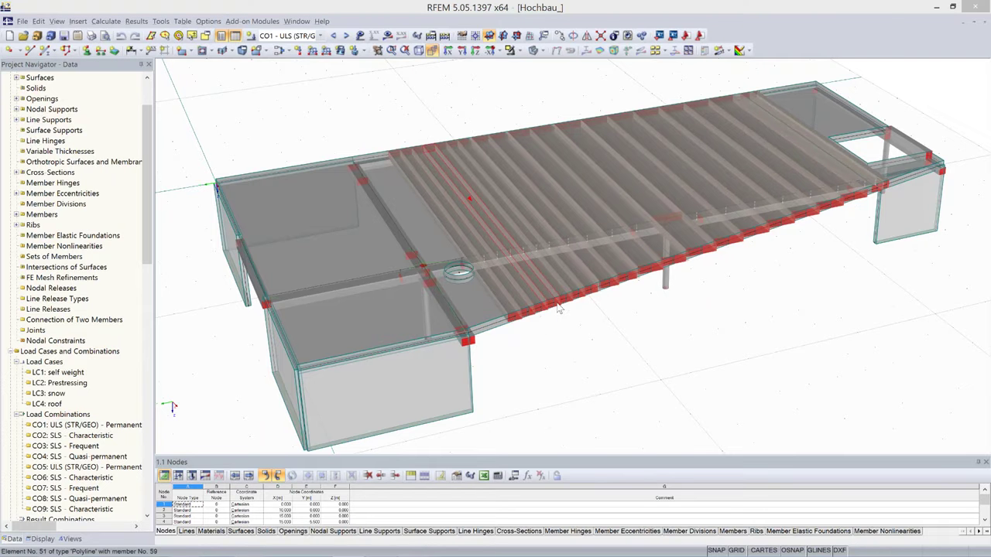
drag(573, 132, 354, 74)
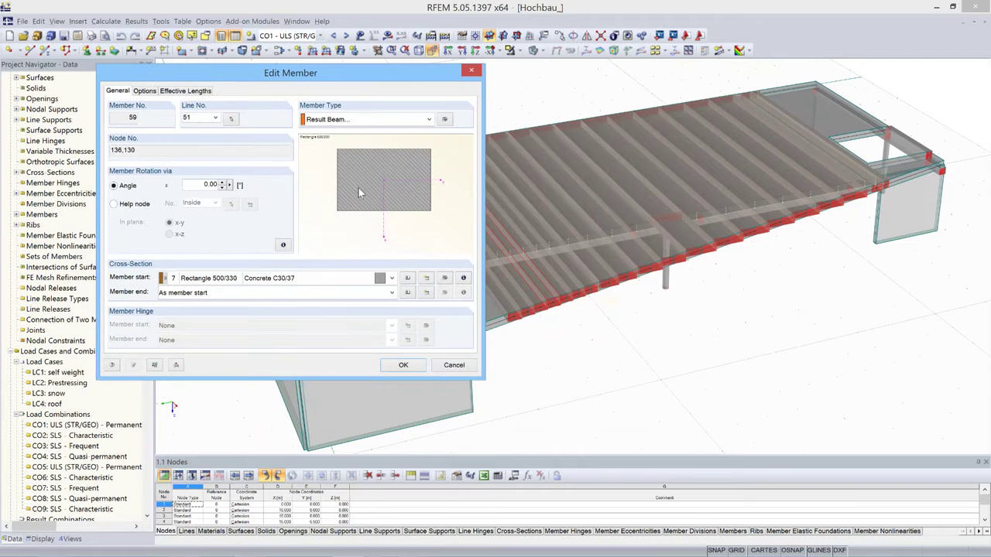
click(446, 120)
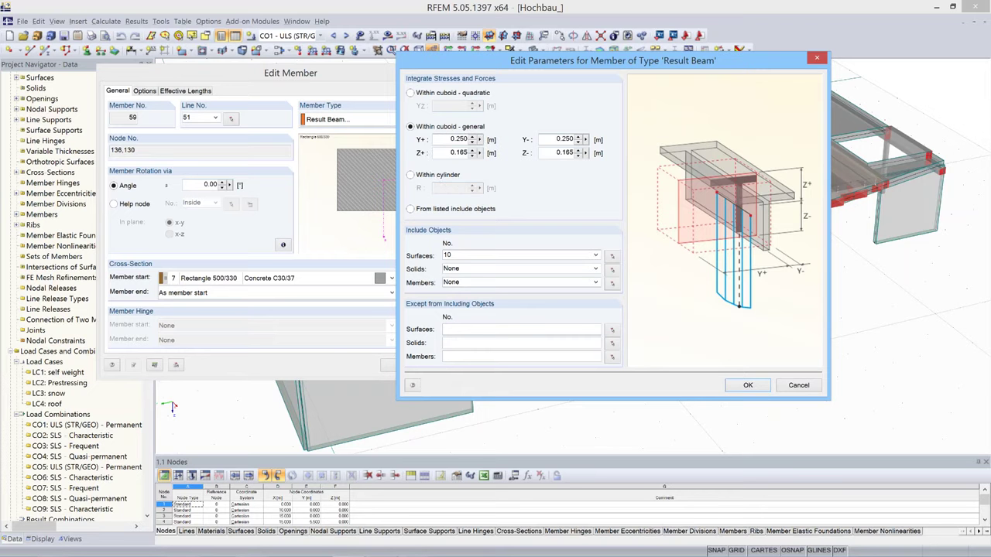
click(798, 385)
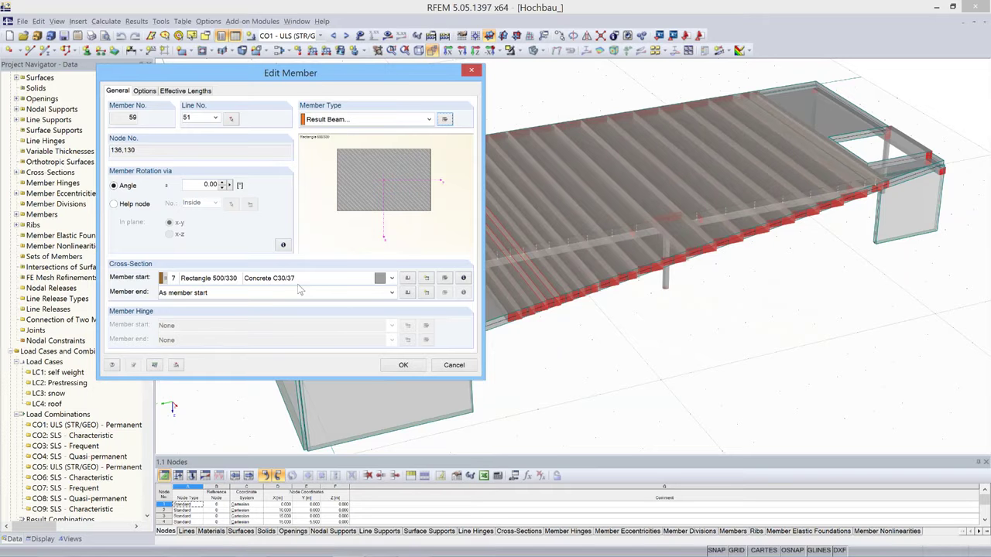
click(460, 370)
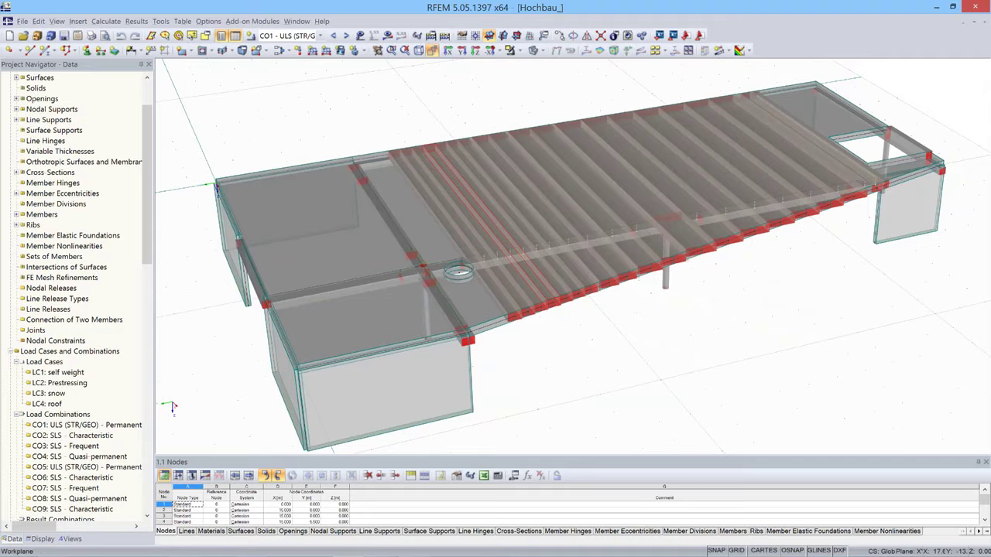
Examine the ribbed slab's member lines in the wireframe display and return to the solid transparent display
ctrl+middle_drag(728, 319, 655, 300)
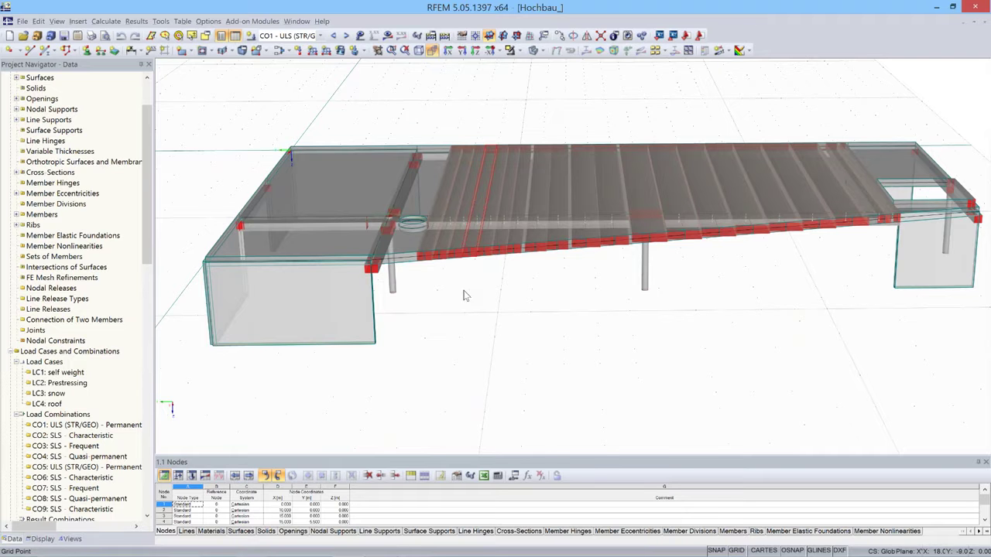
scroll(463, 295, down, 1)
ctrl+middle_drag(463, 295, 542, 325)
click(534, 50)
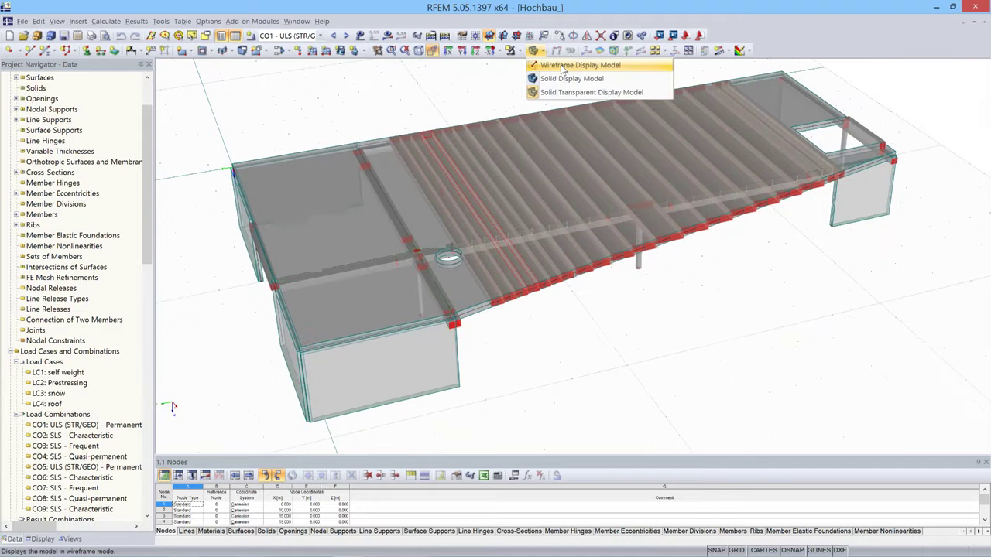
click(563, 68)
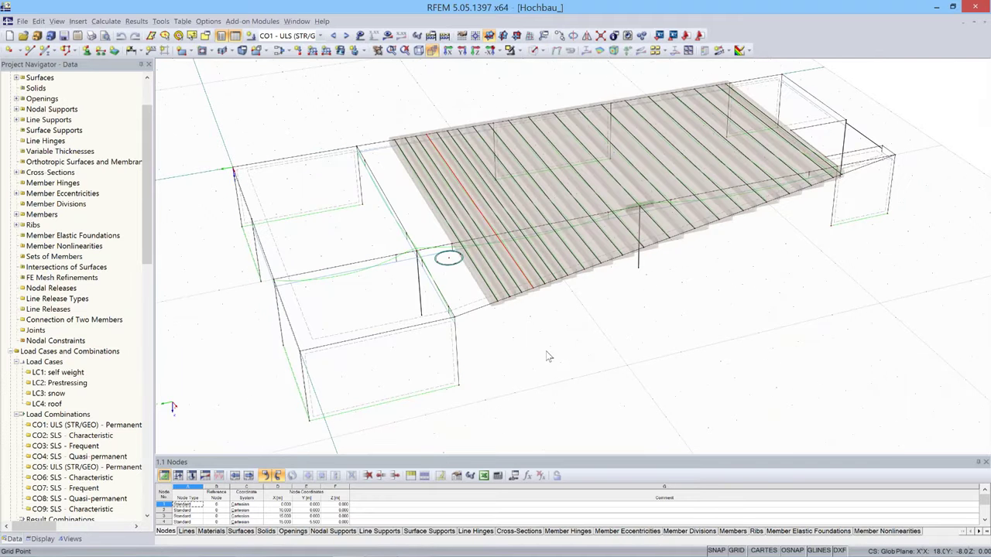
ctrl+middle_drag(547, 356, 540, 335)
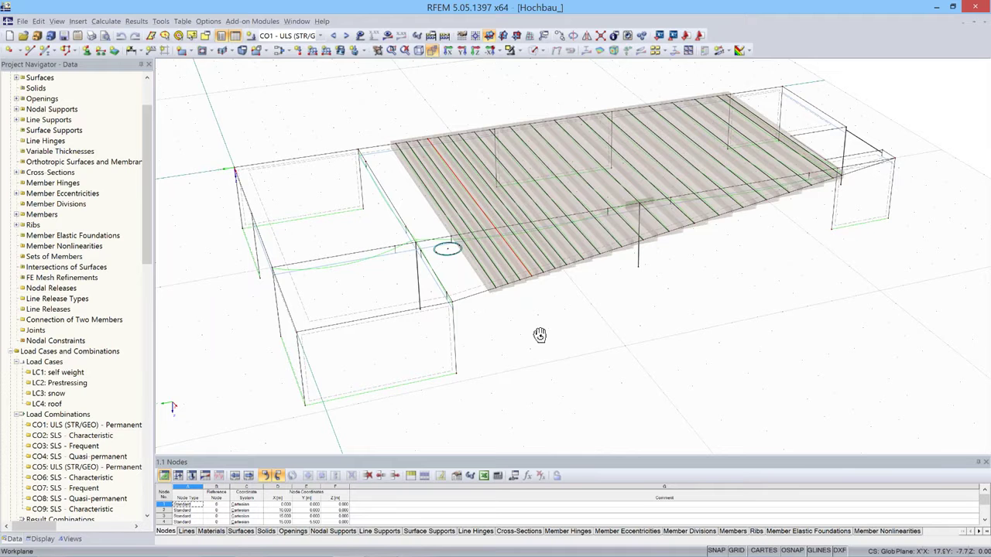
scroll(543, 261, up, 3)
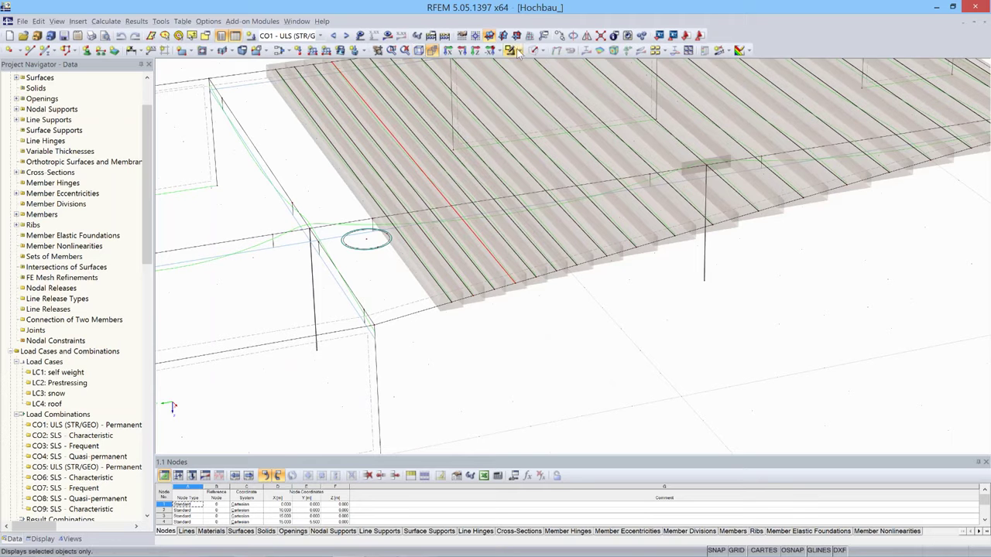
click(542, 51)
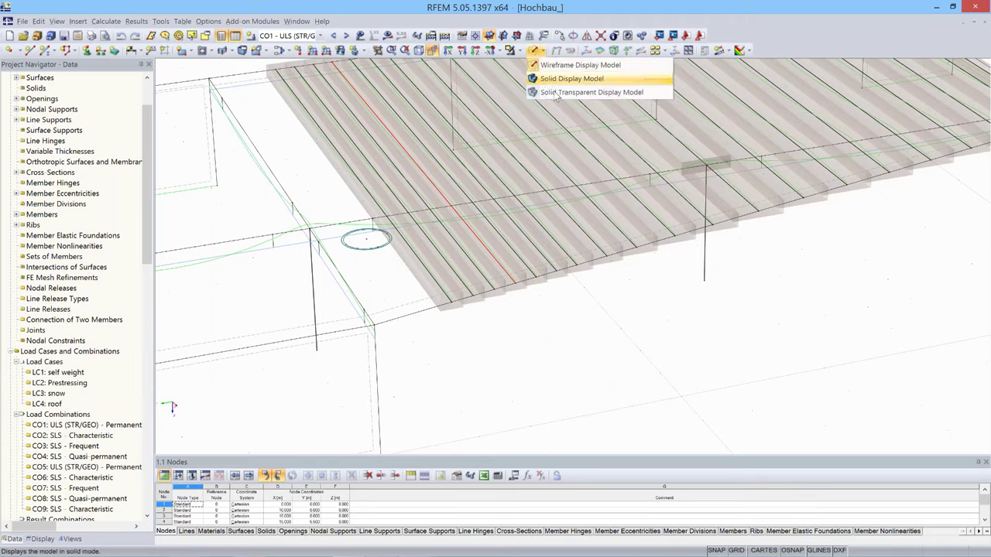
click(573, 92)
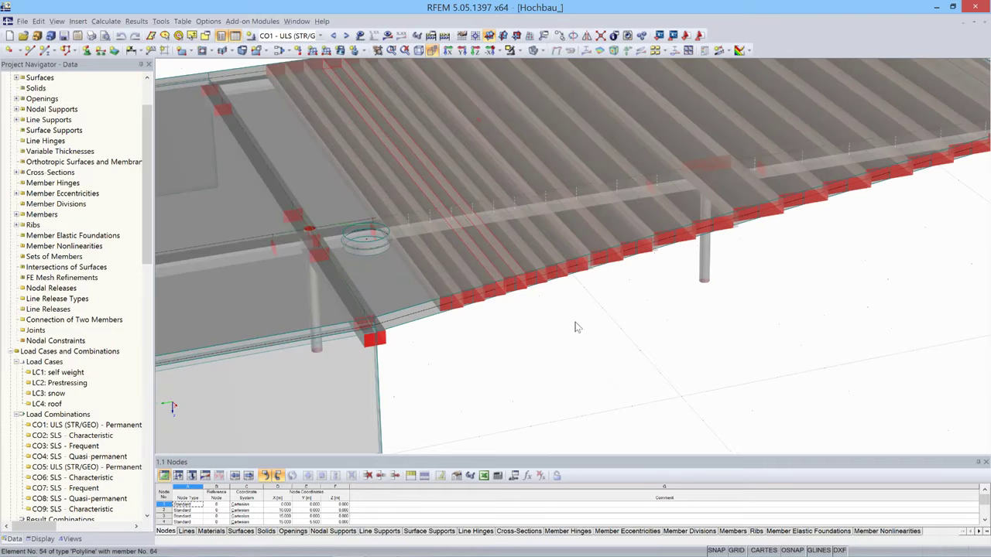
Inspect the properties of the Rib-type member beneath the slab near the round opening, leaving them unchanged
ctrl+middle_drag(575, 327, 573, 259)
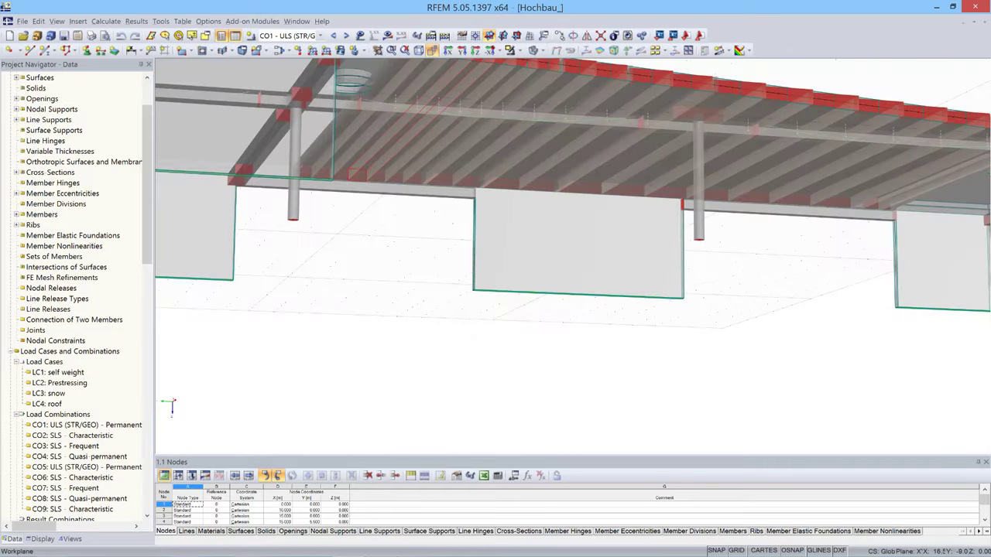
middle_drag(320, 108, 376, 215)
double_click(377, 215)
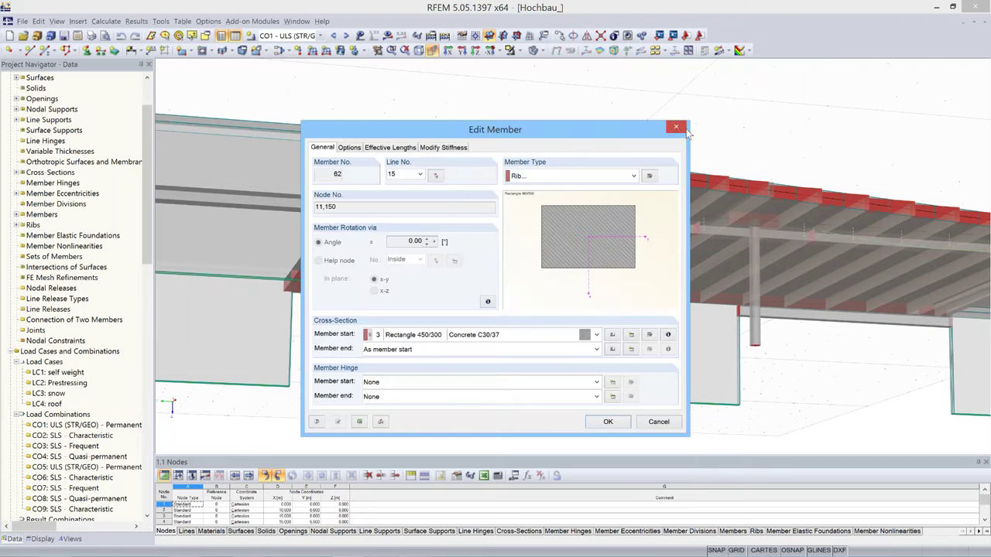
click(657, 422)
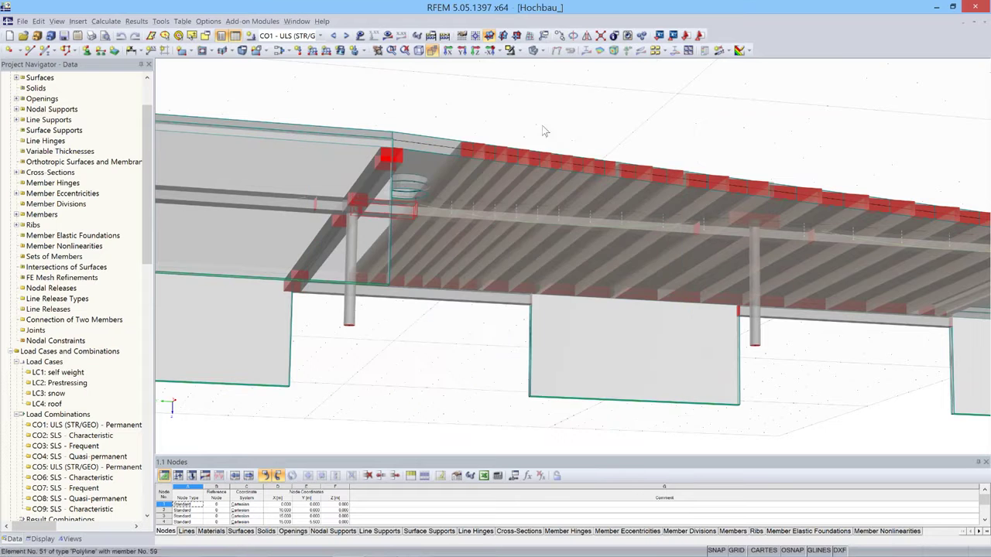
Launch the RF-TENDON external add-on module for the prestressed slab model
middle_drag(535, 97, 564, 221)
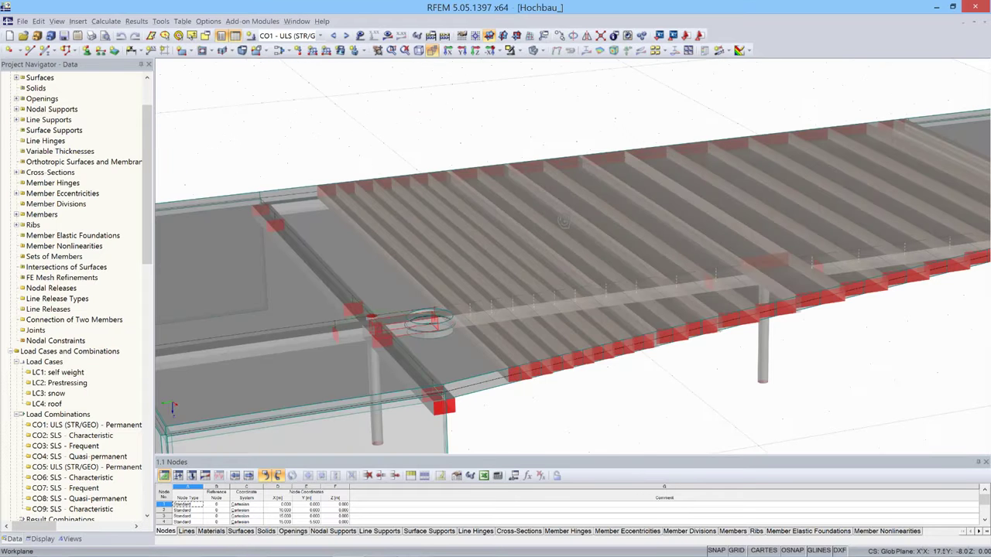
scroll(562, 222, up, 2)
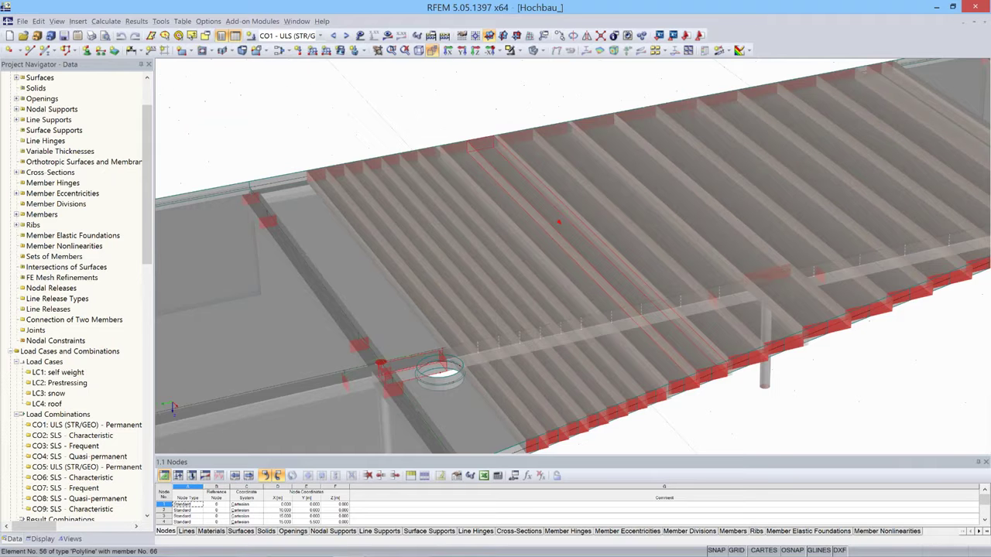
ctrl+middle_drag(420, 307, 440, 316)
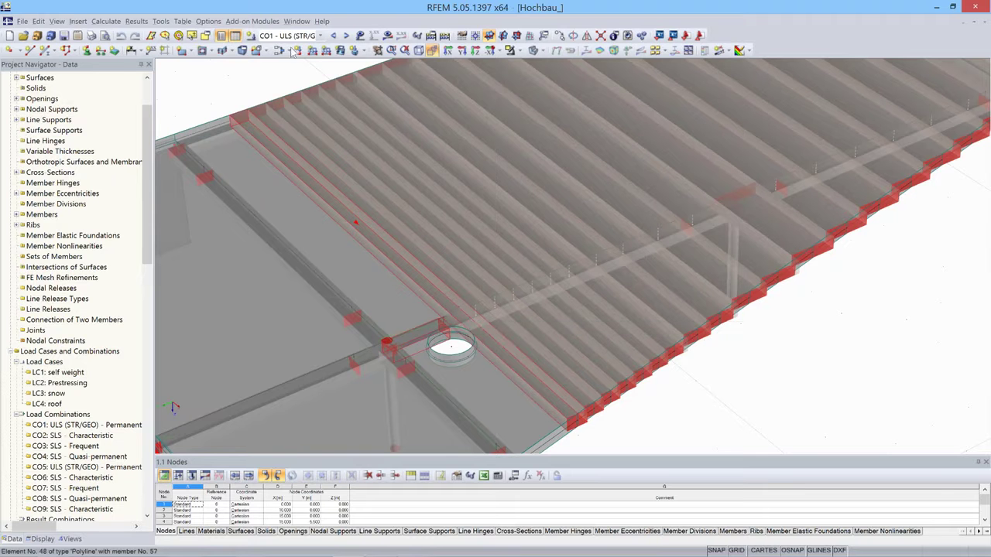
click(273, 21)
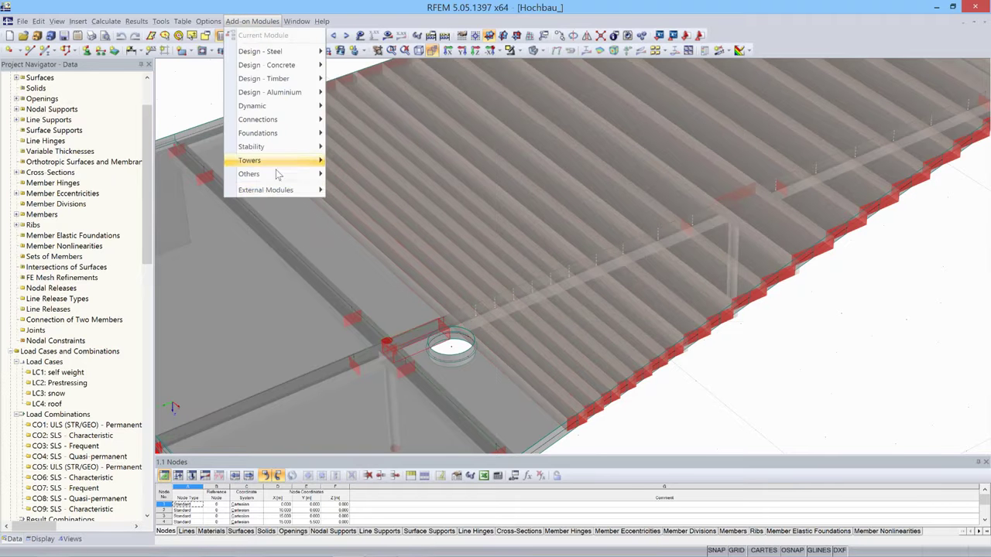
mouse_move(298, 190)
click(392, 190)
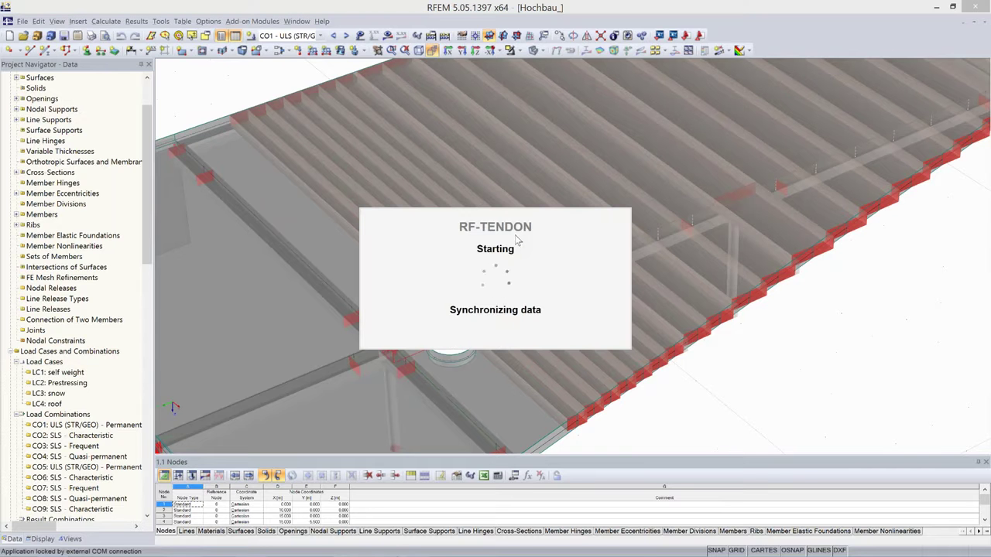
key(alt+Tab)
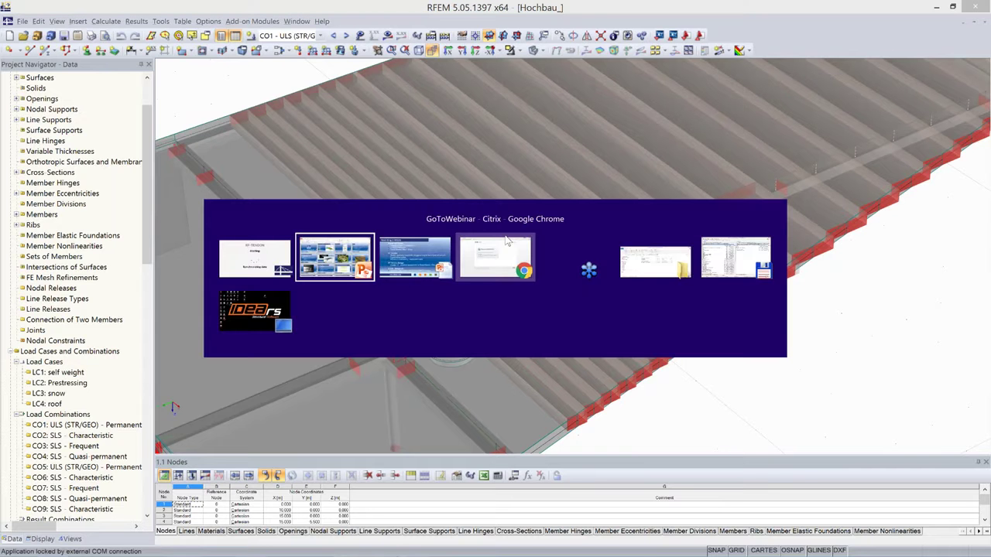
click(507, 241)
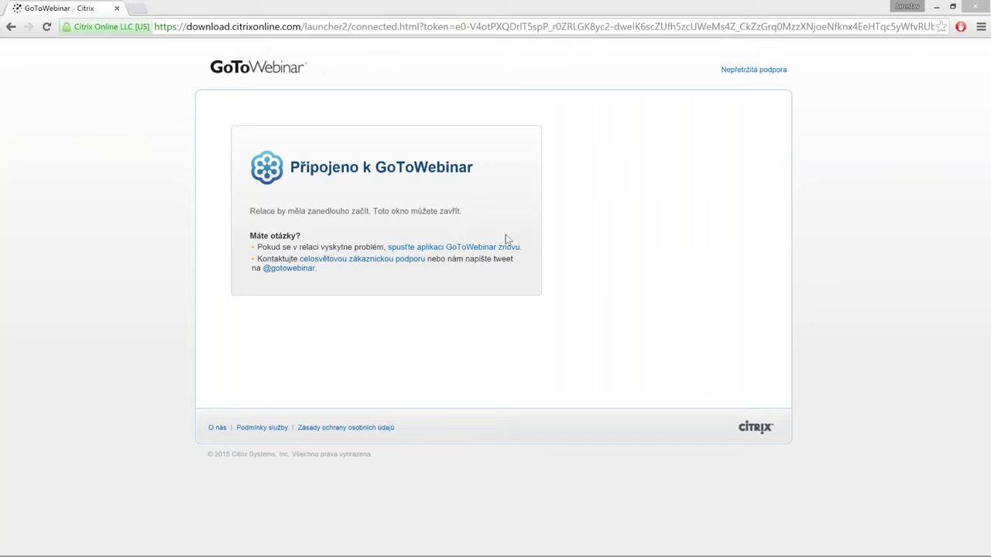
key(alt+Tab)
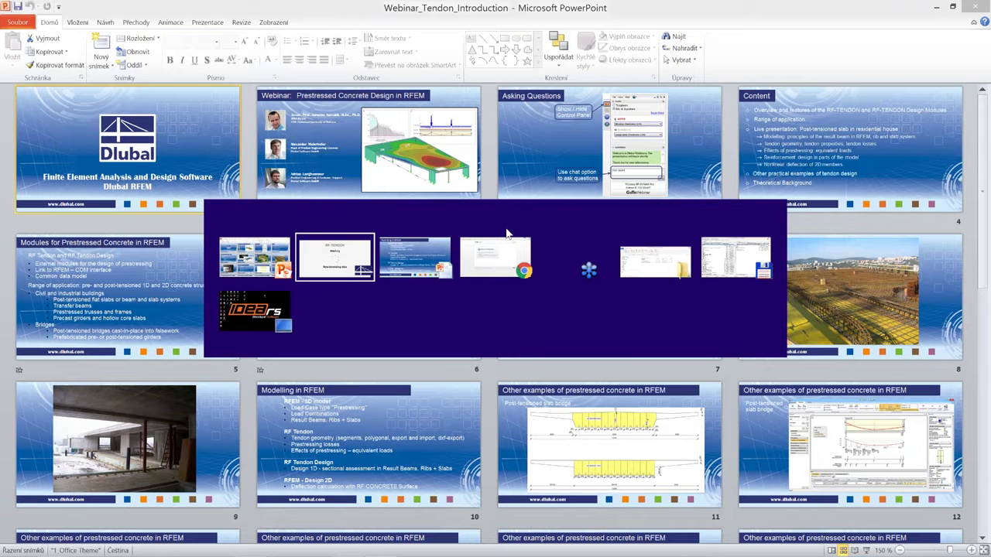
Switch to the PowerPoint slide show and review the "Modelling in RFEM" slide while the RF-TENDON module starts
key(alt+Tab)
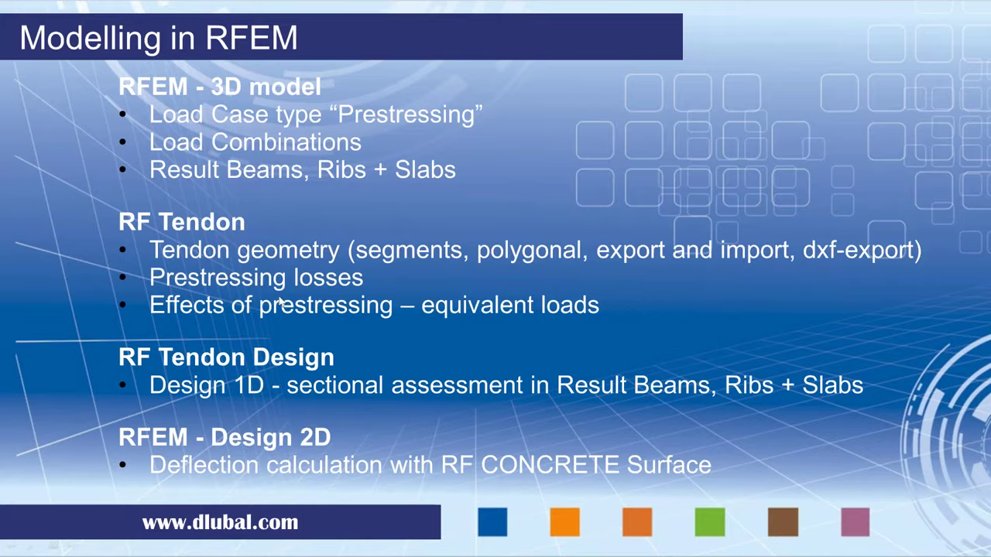
key(alt+Tab)
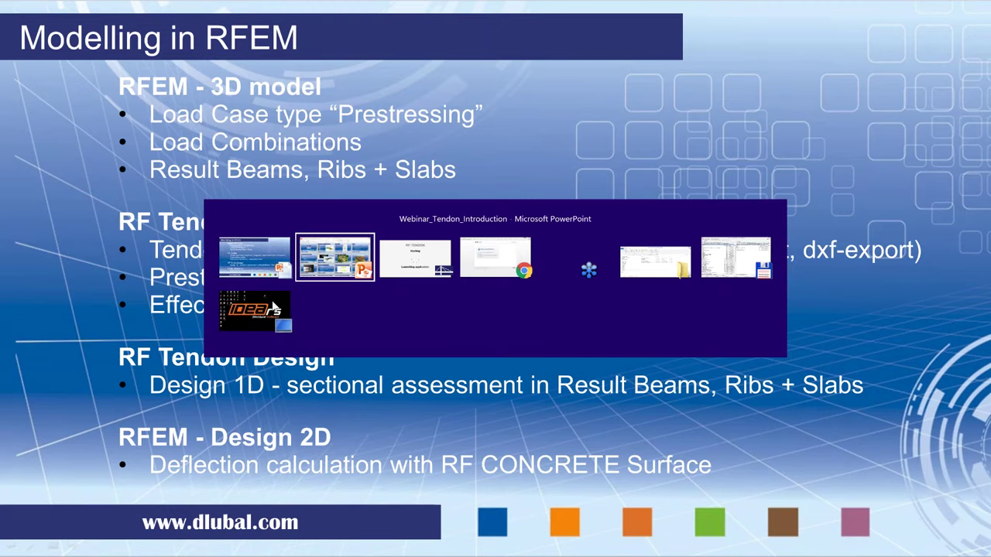
key(alt+Tab)
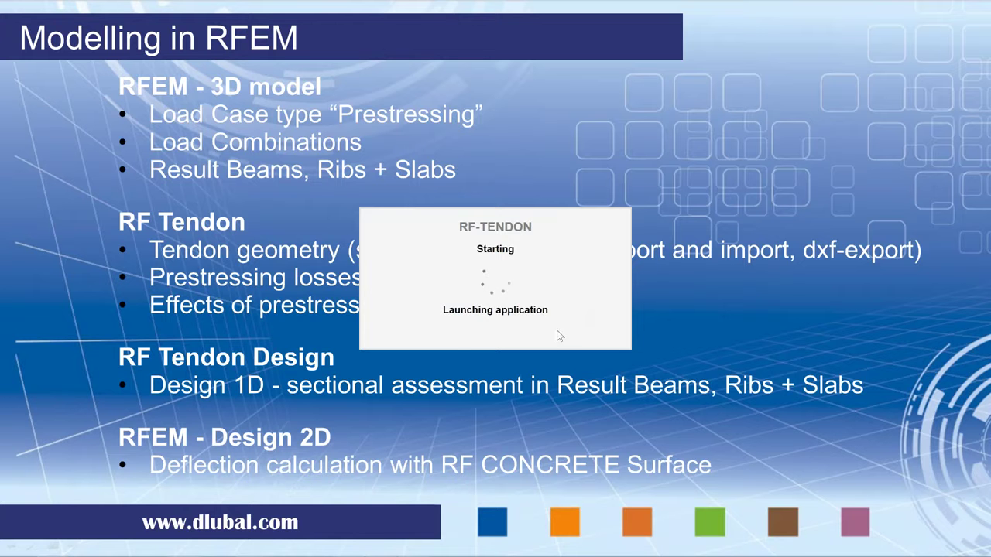
key(alt+Tab)
key(alt+Tab)
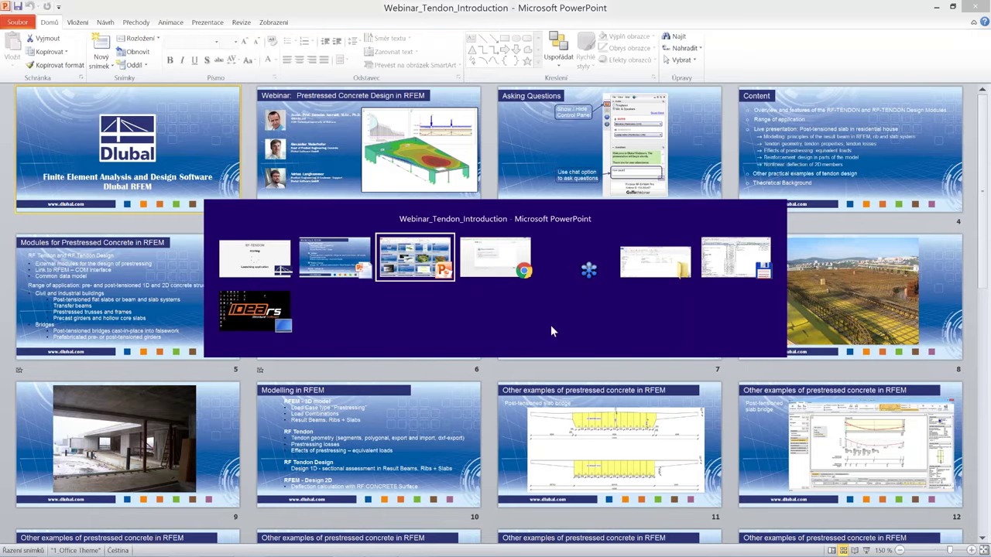
key(alt+Tab)
key(alt+Tab)
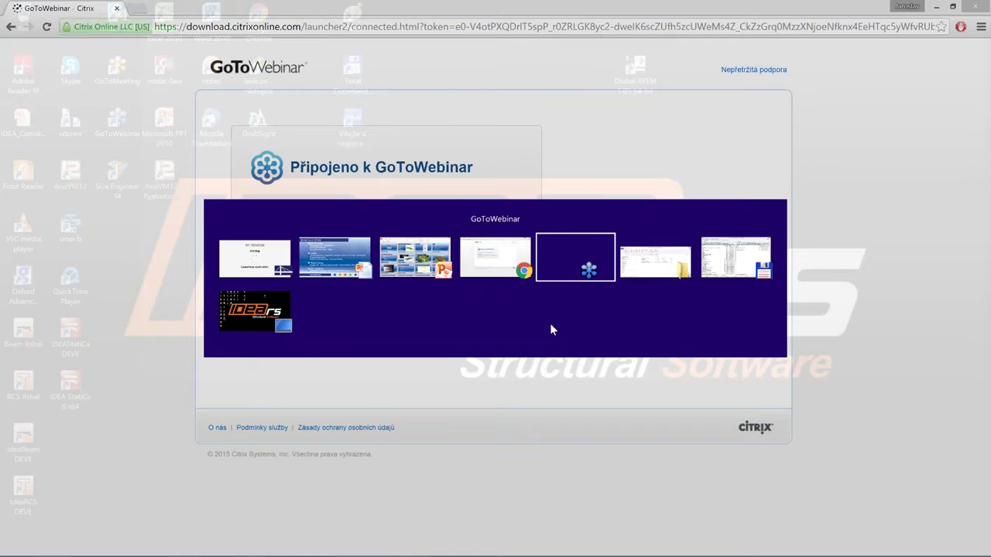
key(alt+Tab)
key(alt+Tab)
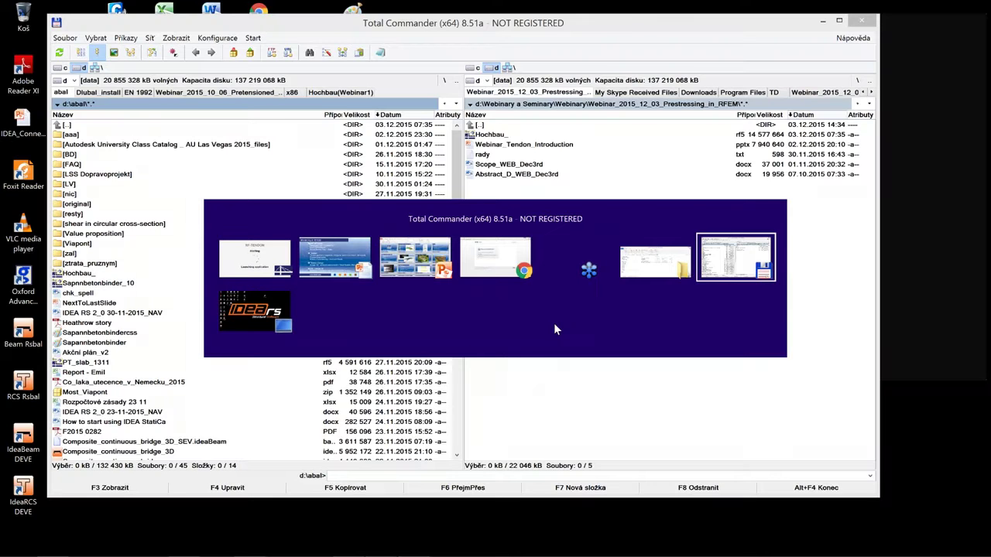
click(353, 551)
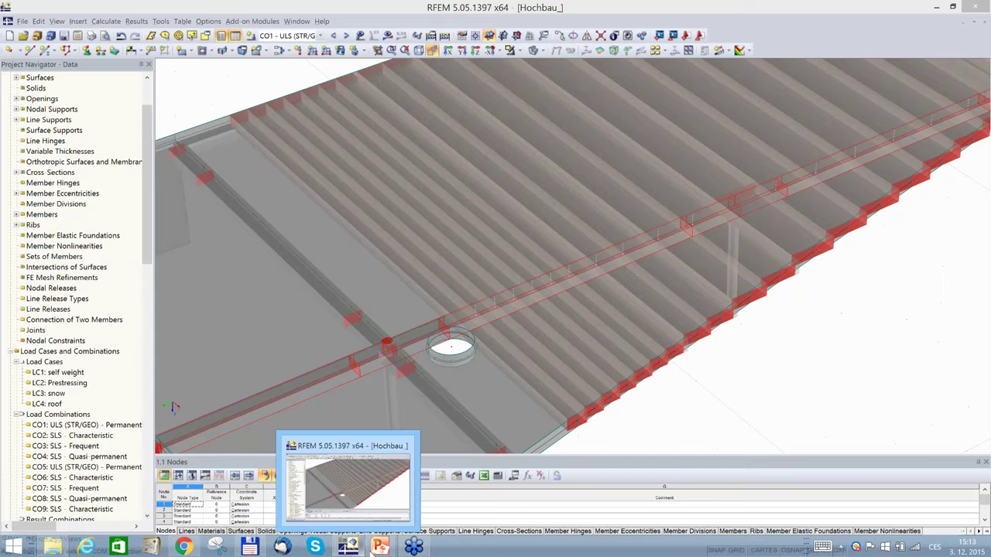
mouse_move(390, 548)
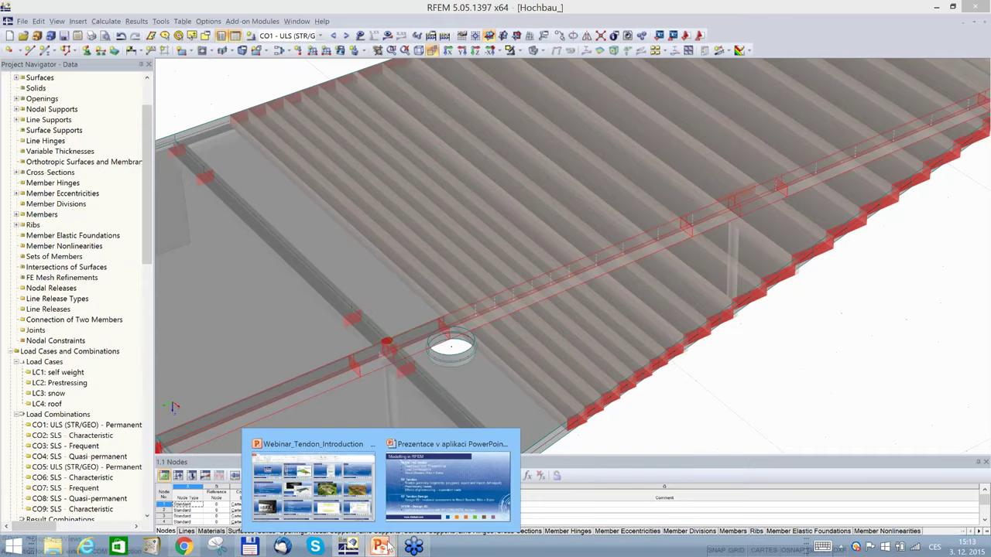
click(448, 484)
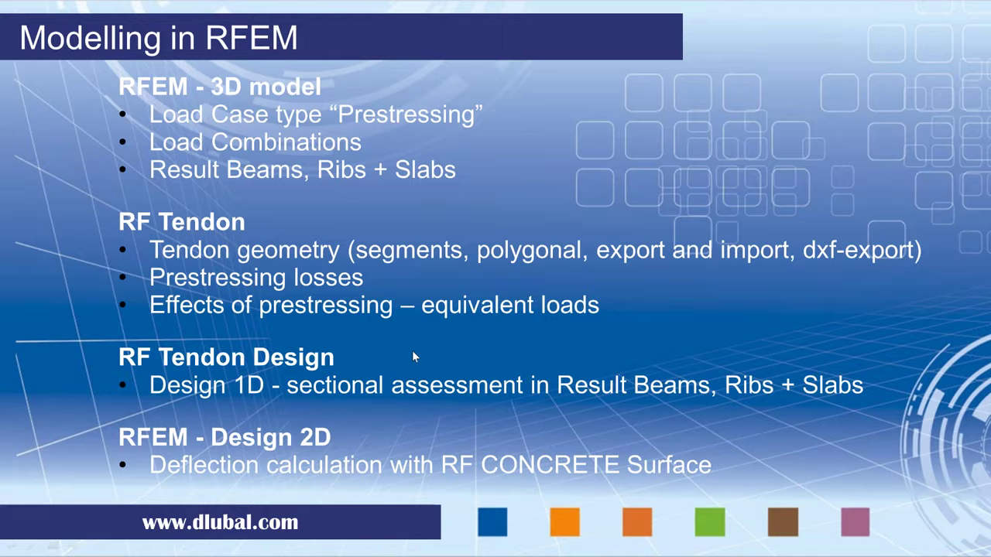
Switch from the PowerPoint slide show to the RF-TENDON window of the Hochbau_ project
key(alt+Tab)
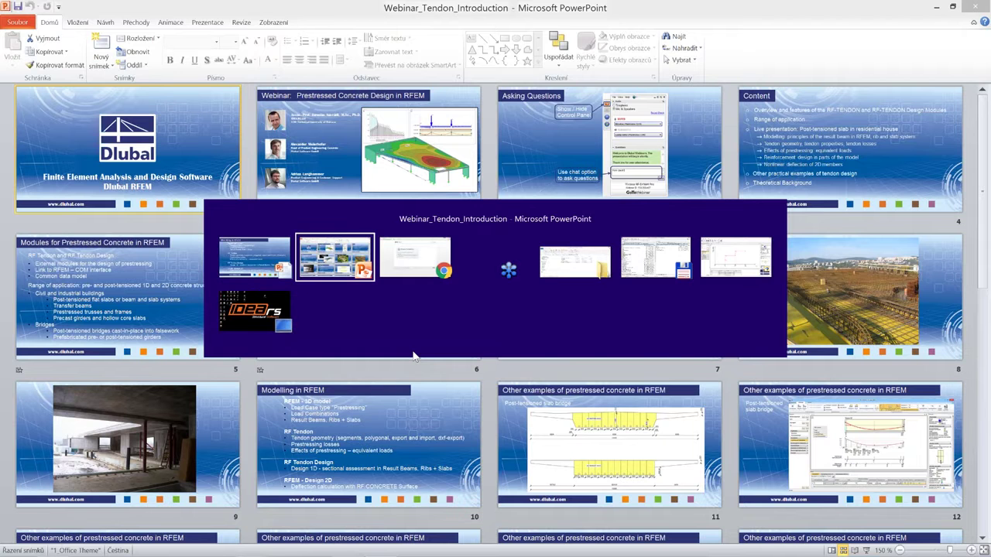
key(alt+Tab)
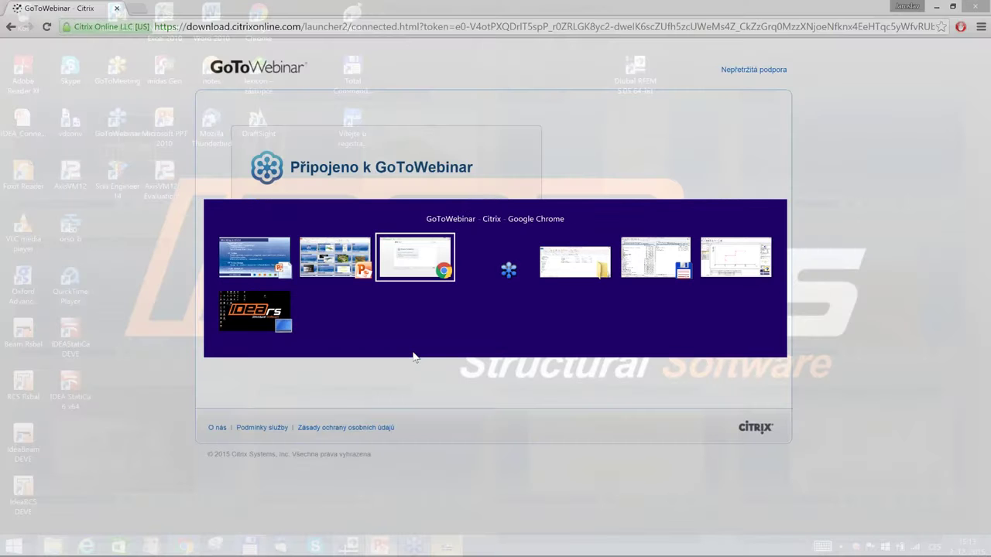
key(alt+Tab)
key(alt+Tab)
key(alt+Tab)
key(alt+Tab)
Examine the construction stage chart, following load cases LC1, LC2 and LC4 along the time axis
drag(378, 443, 381, 422)
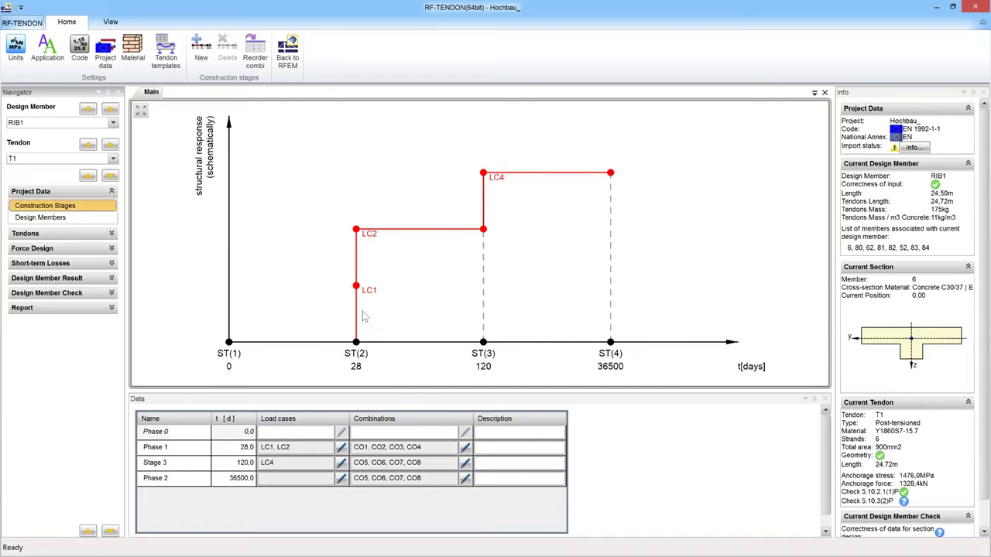
click(367, 251)
key(ctrl)
key(ctrl)
key(ctrl)
key(ctrl)
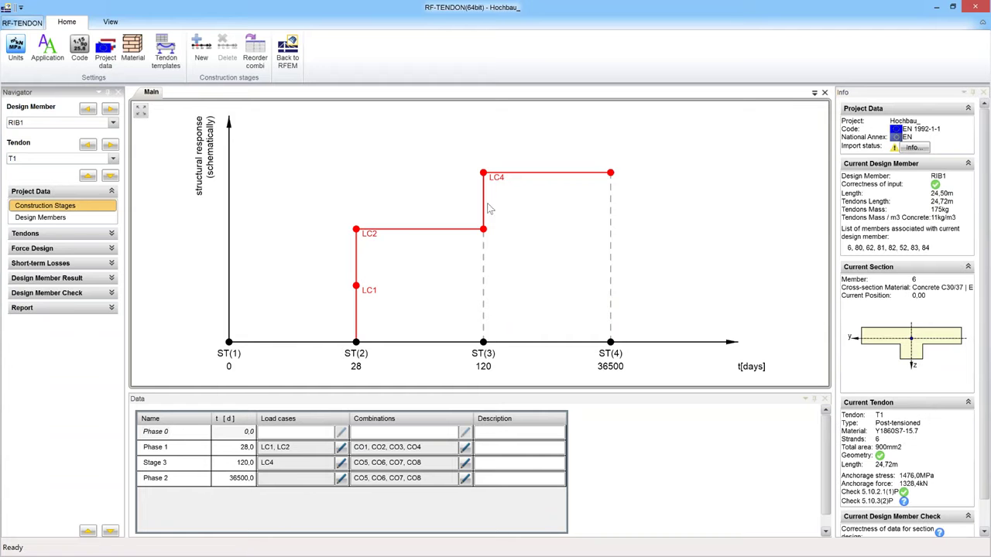
Inspect the load combinations assigned to construction stage Phase 1 with their full descriptions, leaving the selection unchanged
click(467, 451)
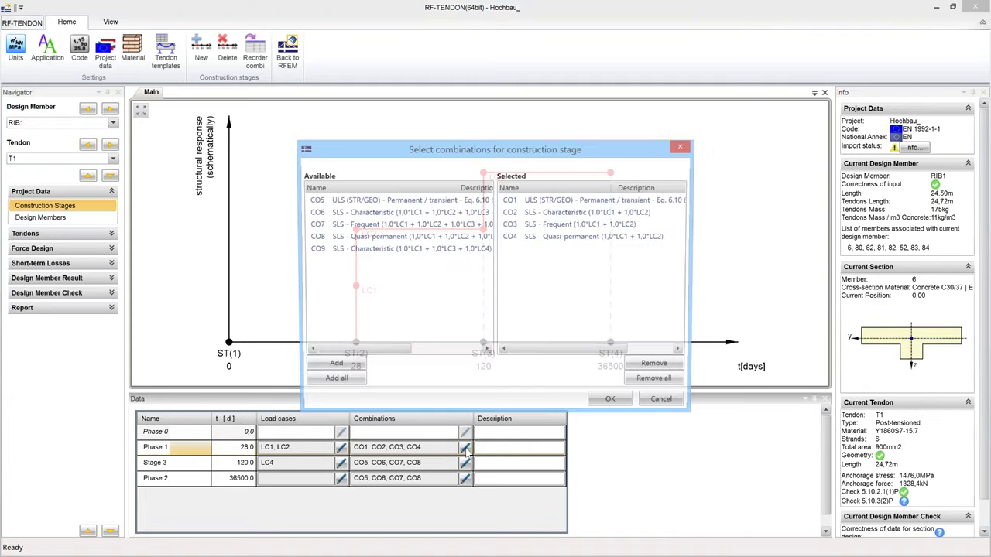
drag(698, 253, 874, 257)
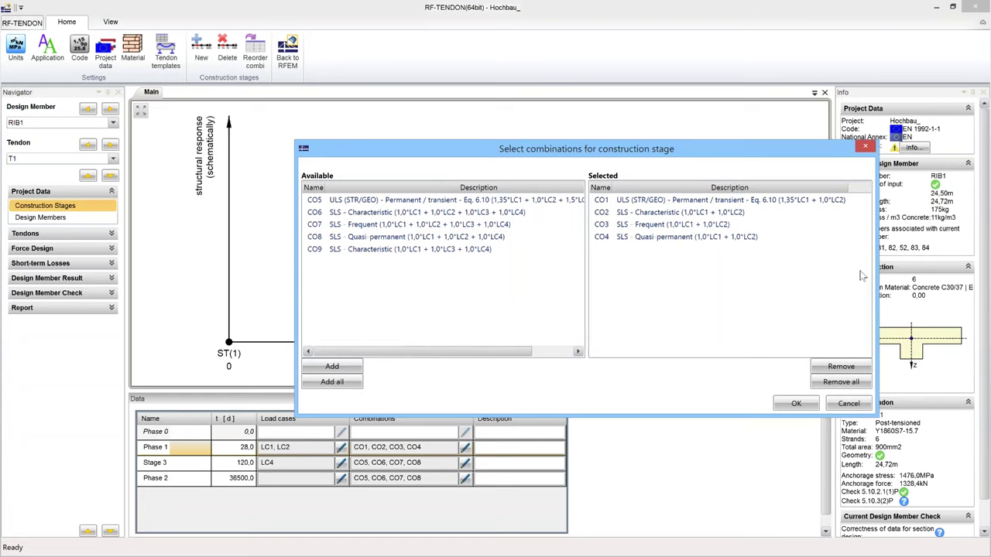
click(848, 404)
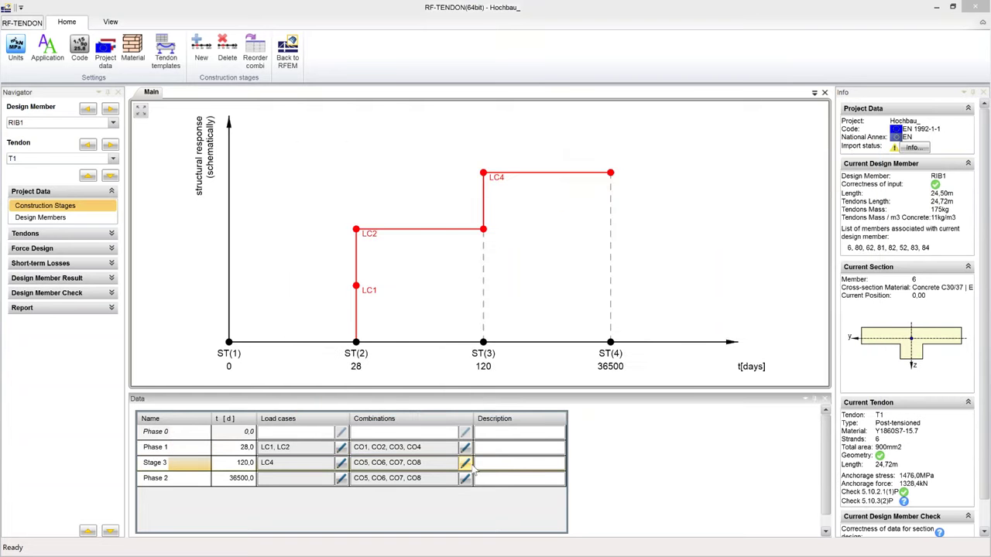
Inspect the load combinations assigned to construction stage Stage 3 with their full descriptions, leaving the selection unchanged
click(467, 464)
drag(695, 265, 875, 271)
click(778, 237)
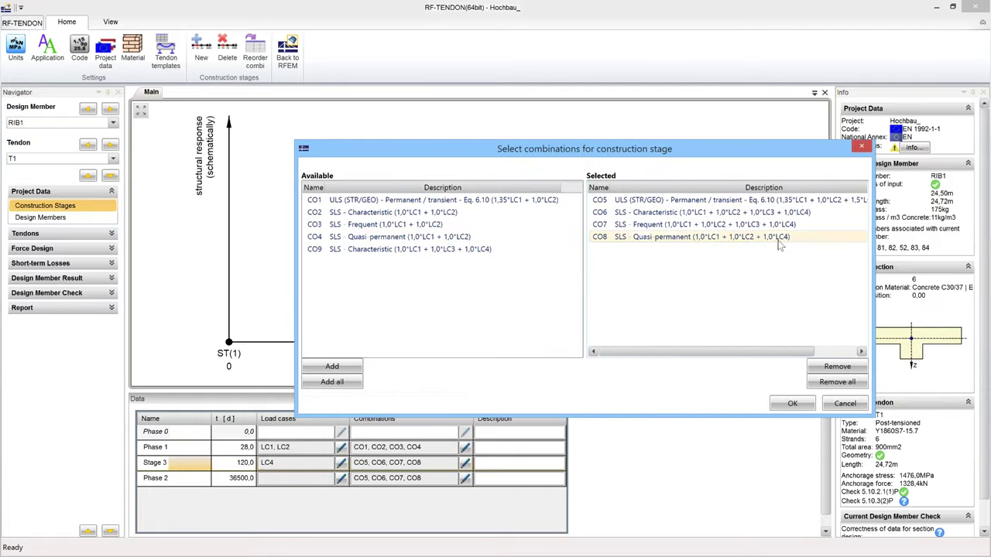
click(780, 267)
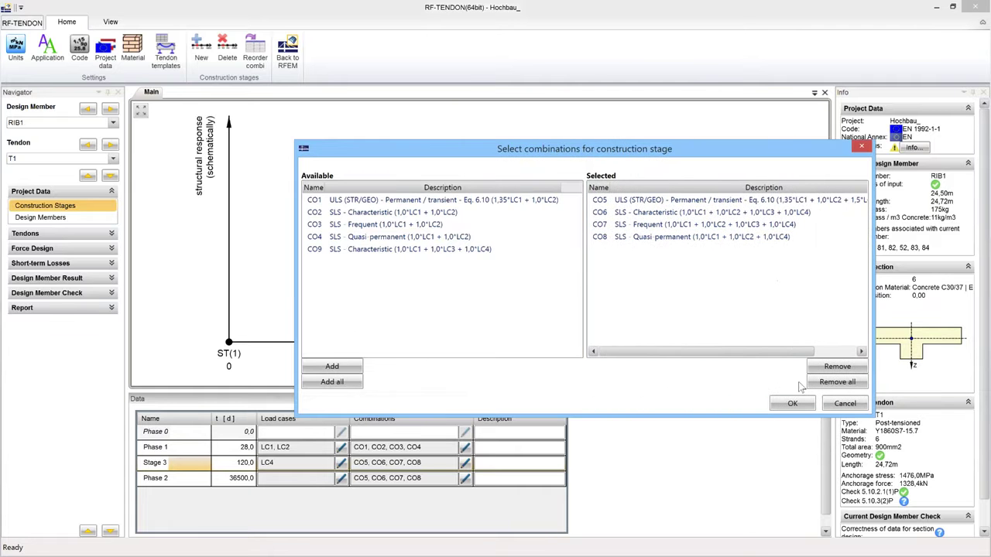
click(846, 405)
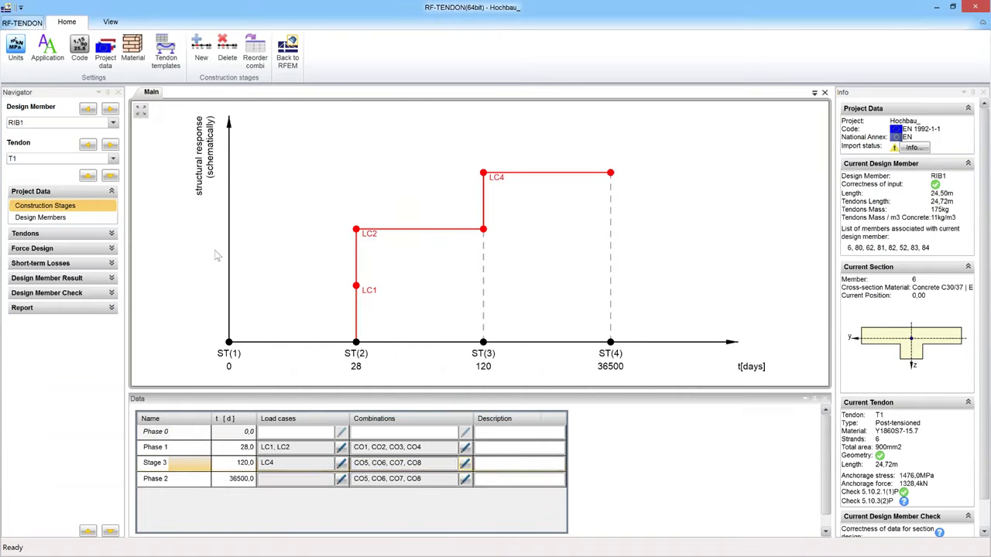
Open the design members overview and examine design member RIB1 within the slab structure in the 3D view
click(28, 219)
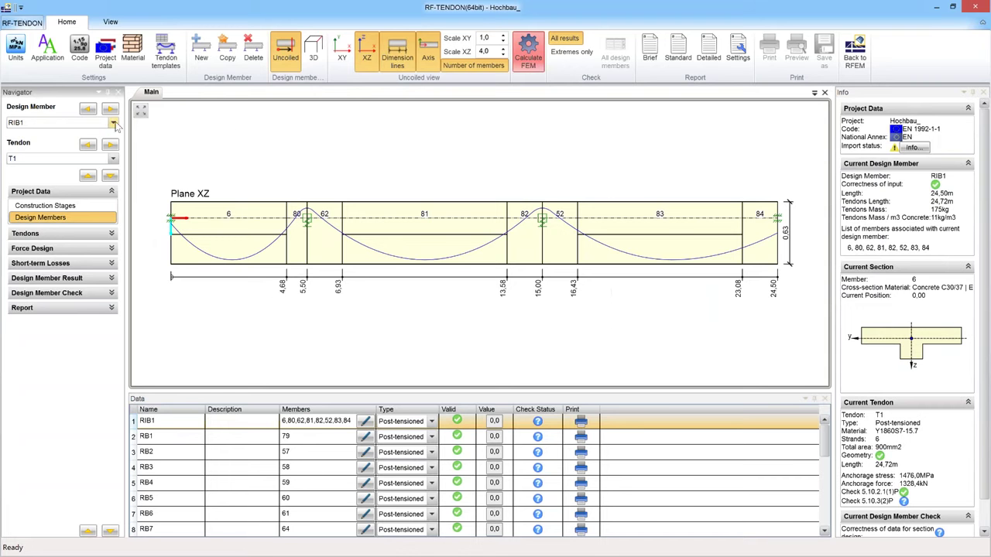
click(314, 51)
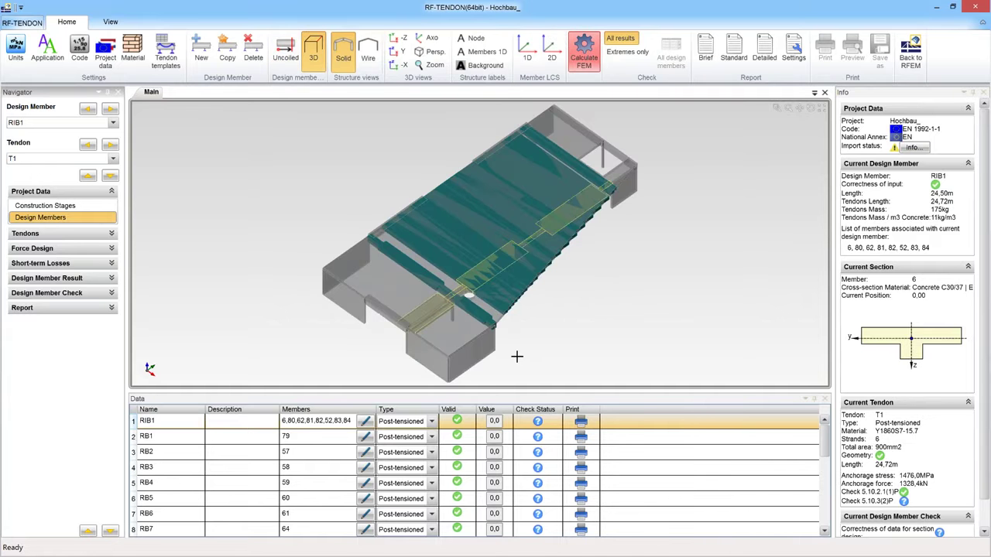
middle_drag(517, 357, 489, 331)
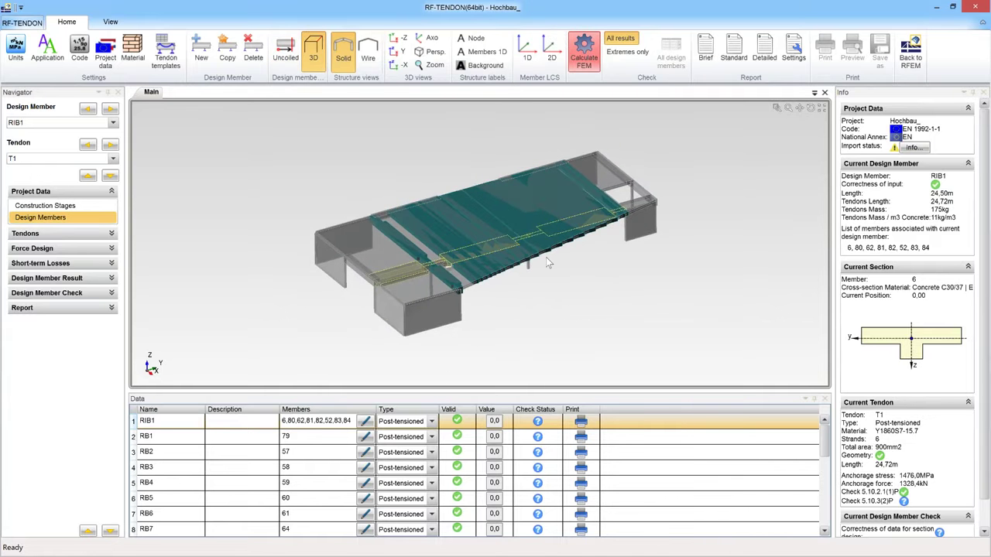
scroll(546, 262, up, 3)
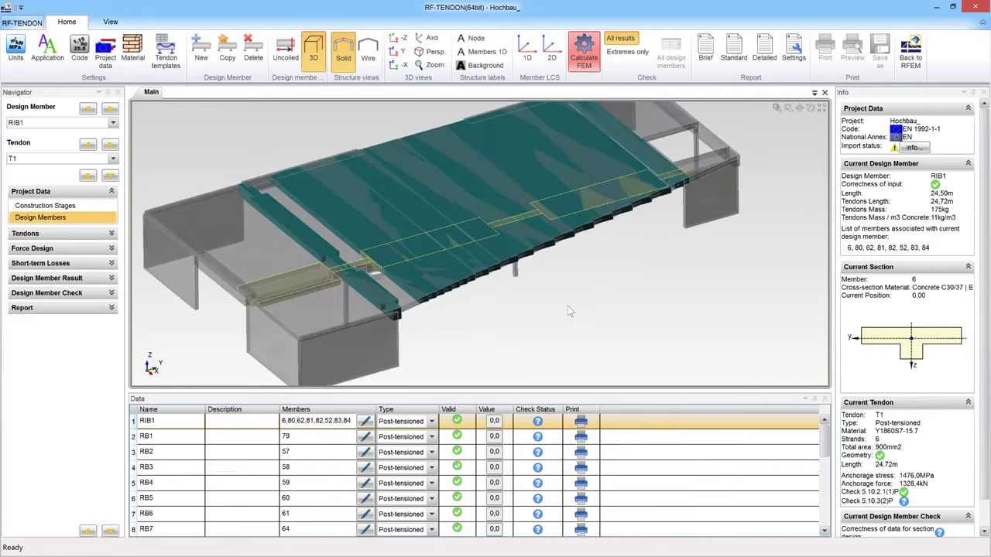
middle_drag(567, 311, 270, 269)
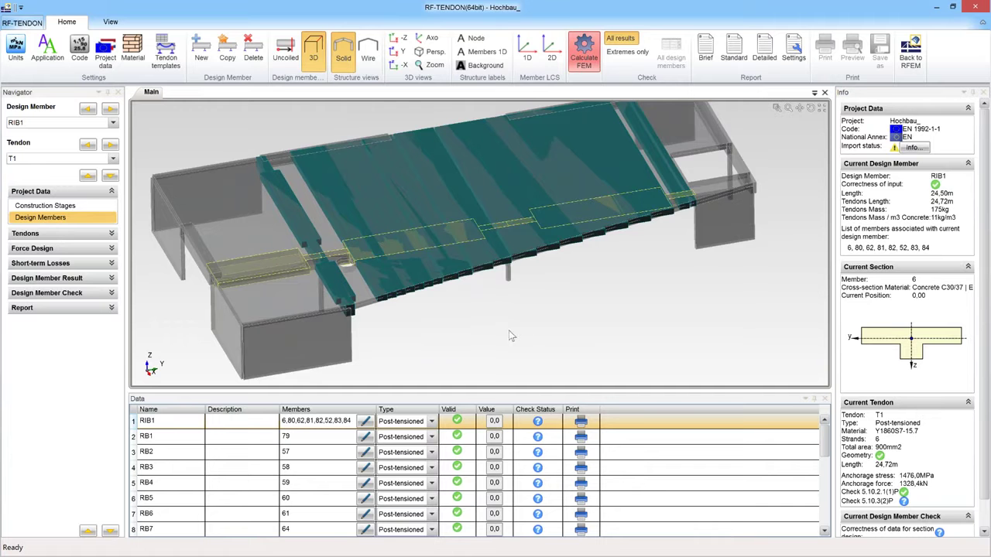
middle_drag(504, 319, 514, 320)
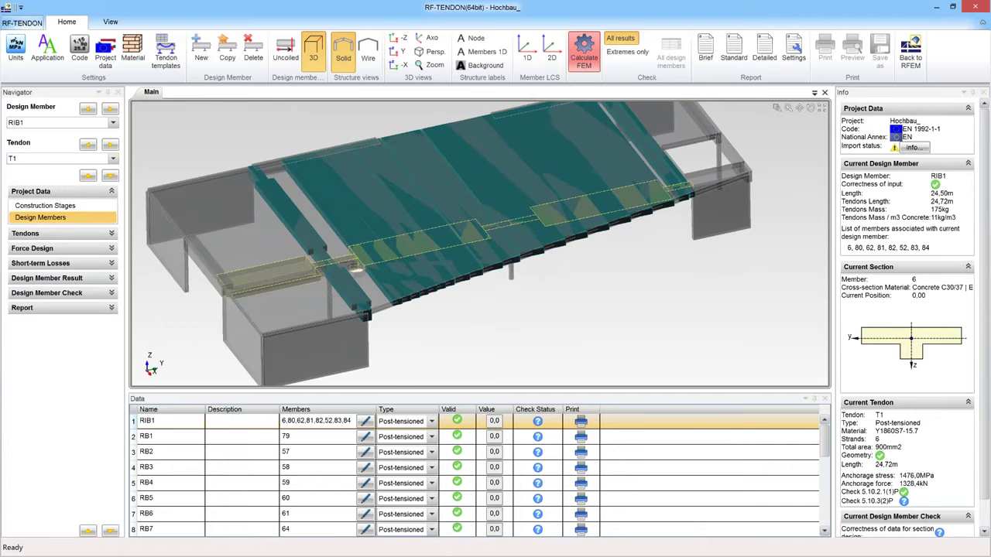
Locate design members RB1 and RB3 in the 3D model and make RB5 the current design member
click(101, 123)
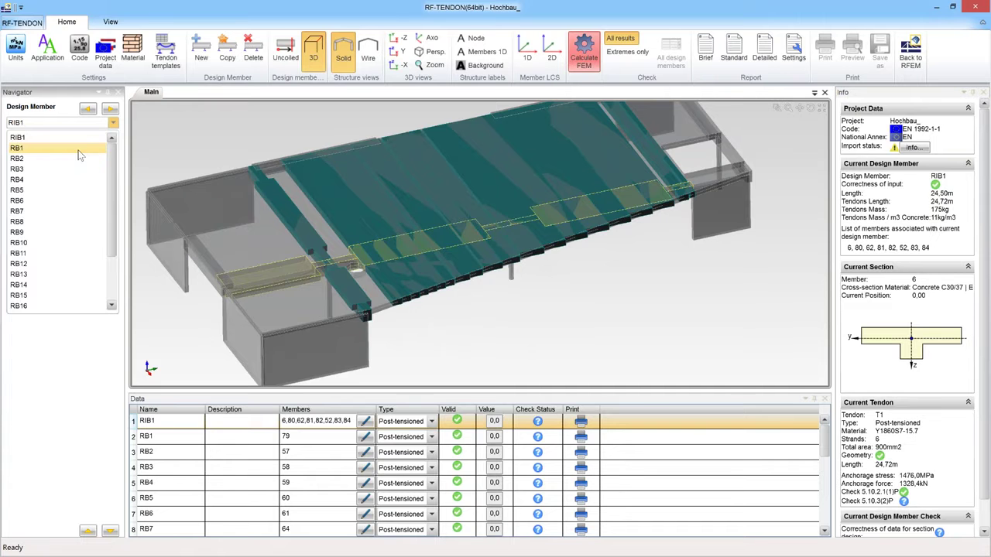
click(78, 149)
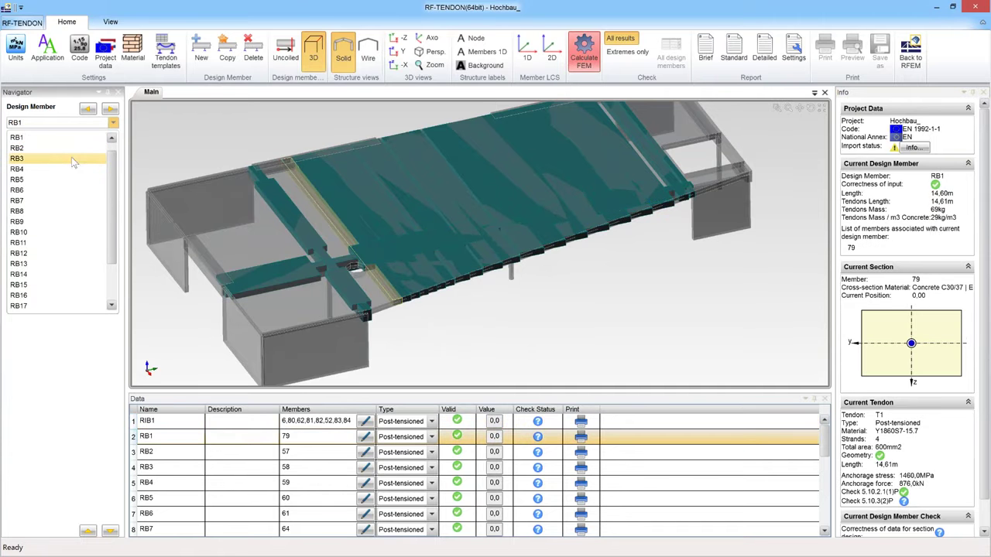
click(88, 159)
click(60, 122)
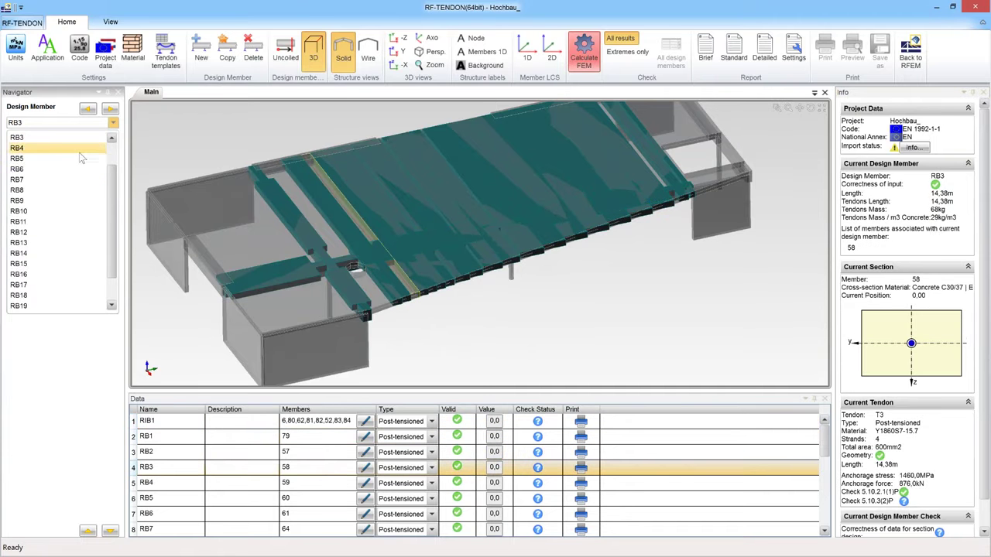
click(75, 158)
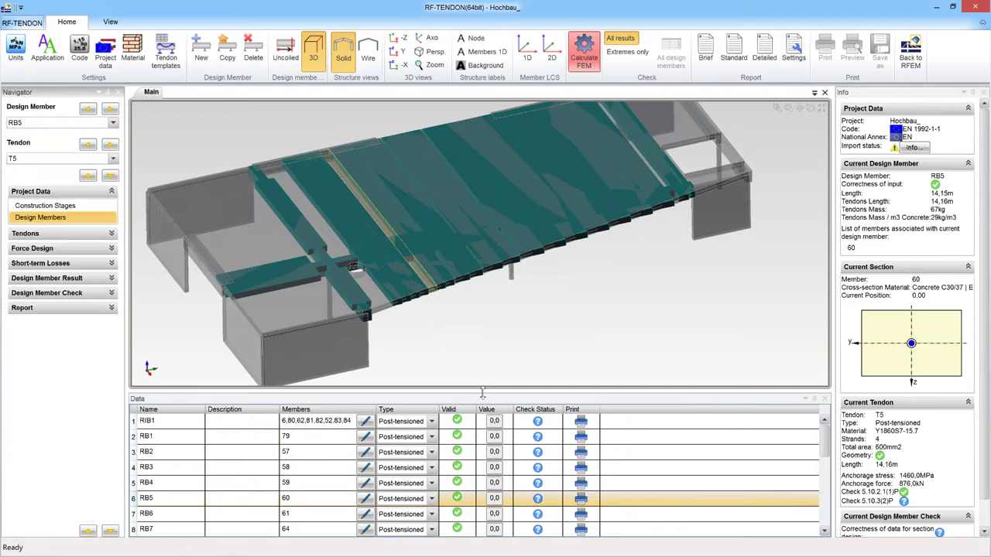
ctrl+middle_drag(462, 352, 484, 323)
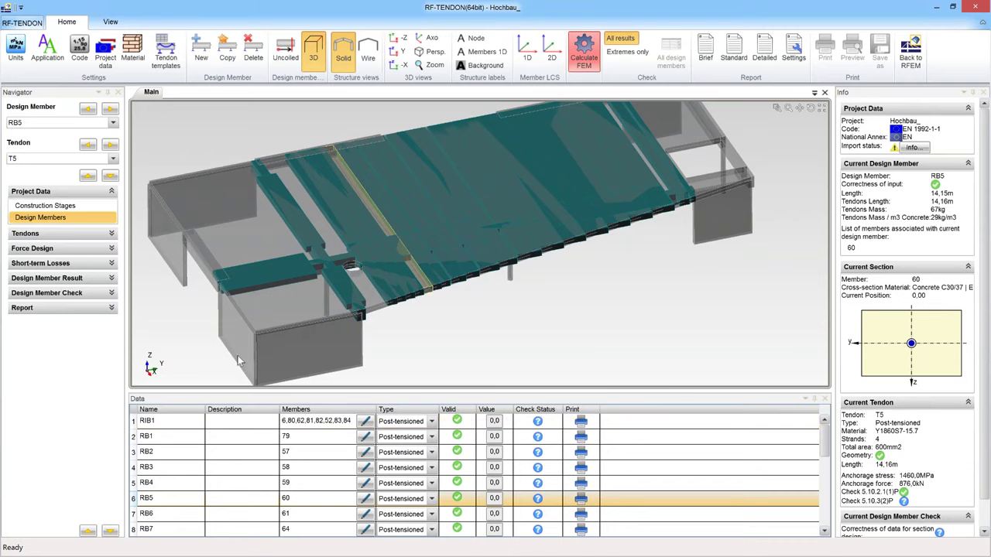
Display design member RB5 in the uncoiled view and open its tendon layout
click(287, 50)
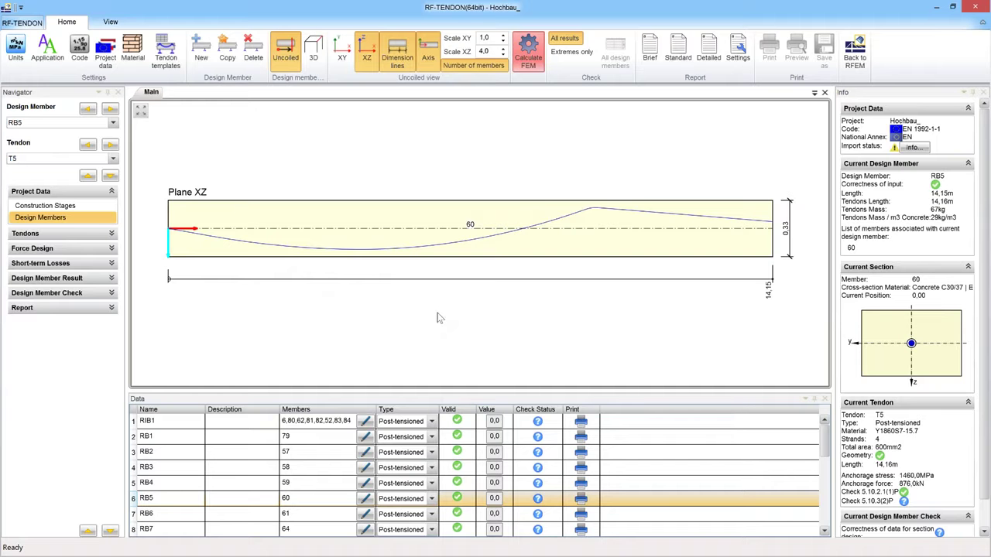
click(80, 234)
click(62, 249)
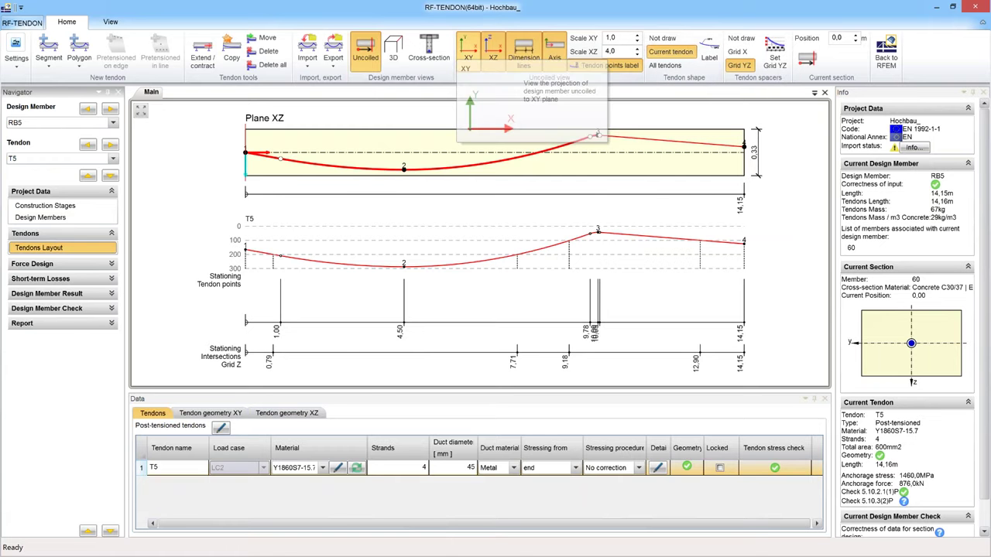
Show tendon T5 in both the XY and XZ planes with the XZ scale set to 1,0
click(637, 54)
click(637, 54)
click(637, 54)
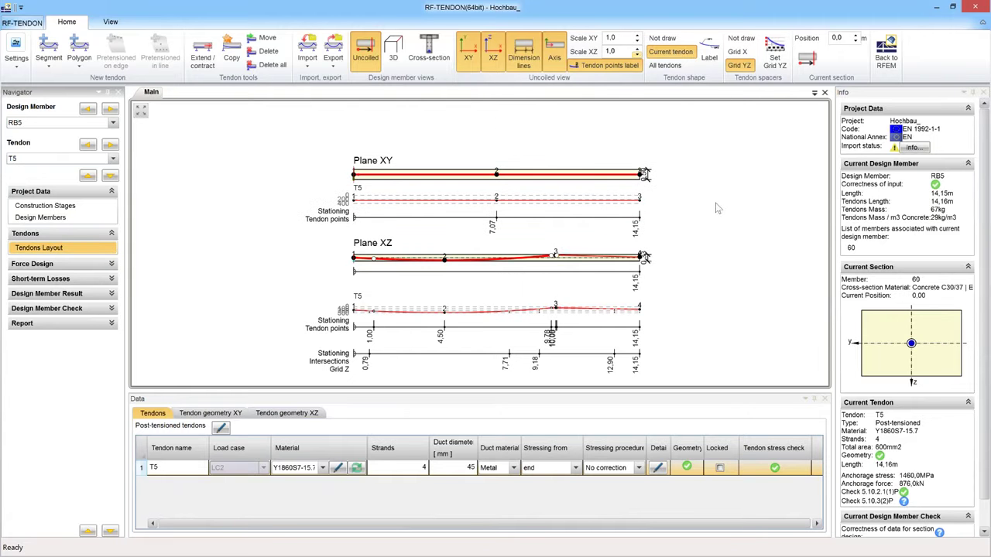
middle_drag(563, 262, 546, 230)
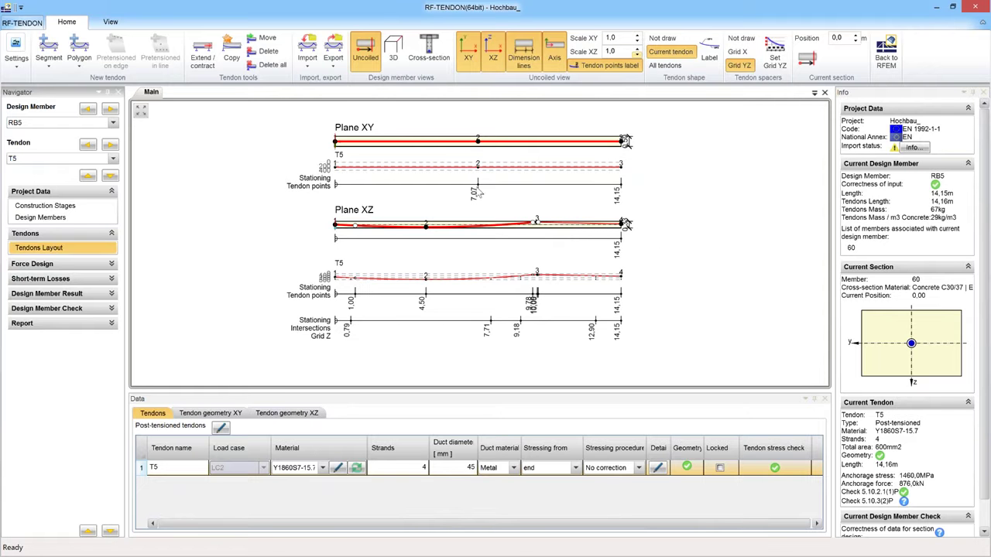
click(358, 136)
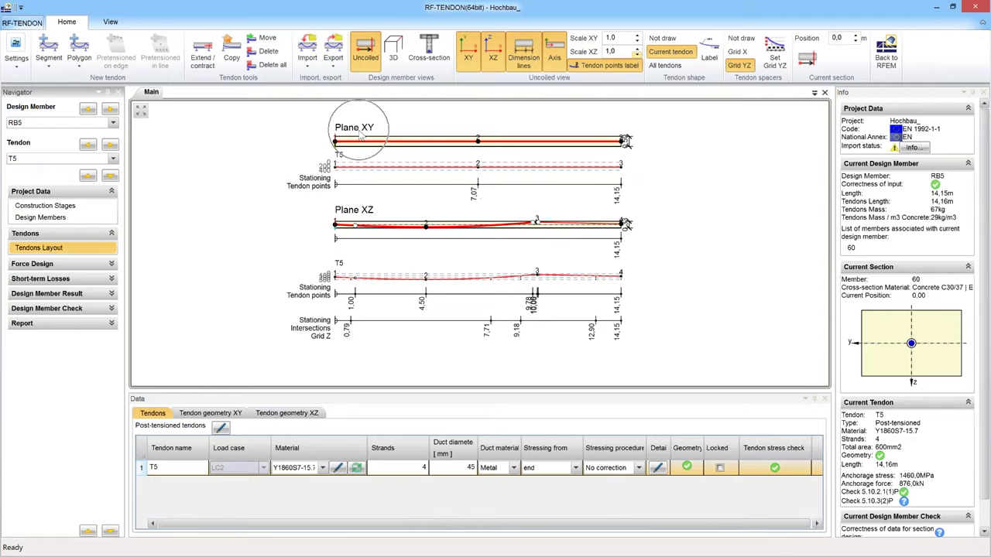
Show tendon T5 in the XZ plane only, with the XZ scale set to 4,0
click(353, 227)
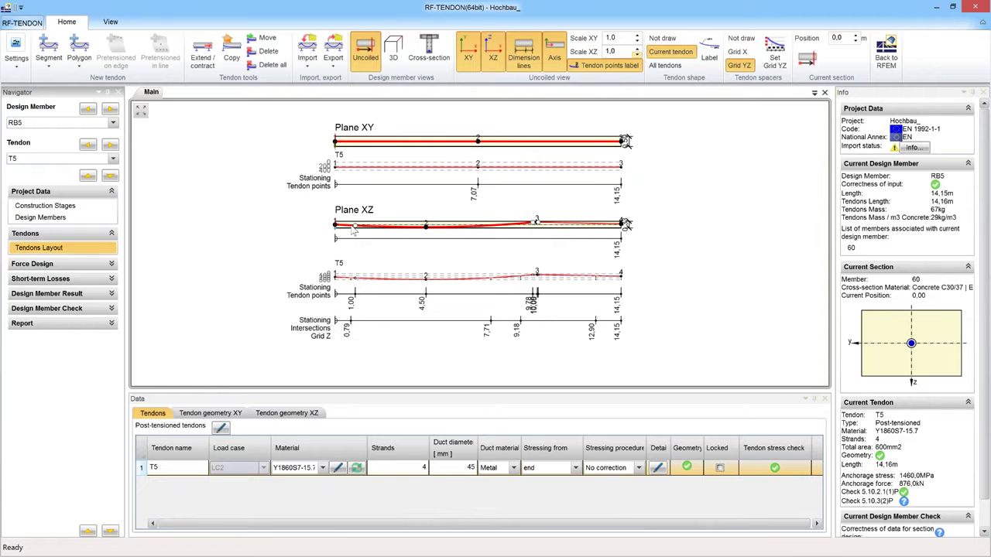
click(353, 227)
click(353, 228)
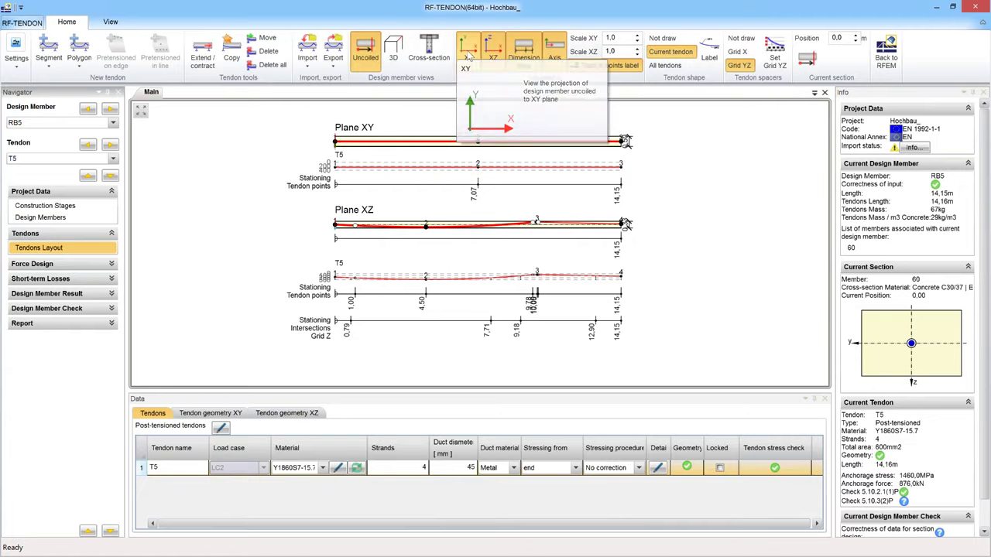
click(469, 57)
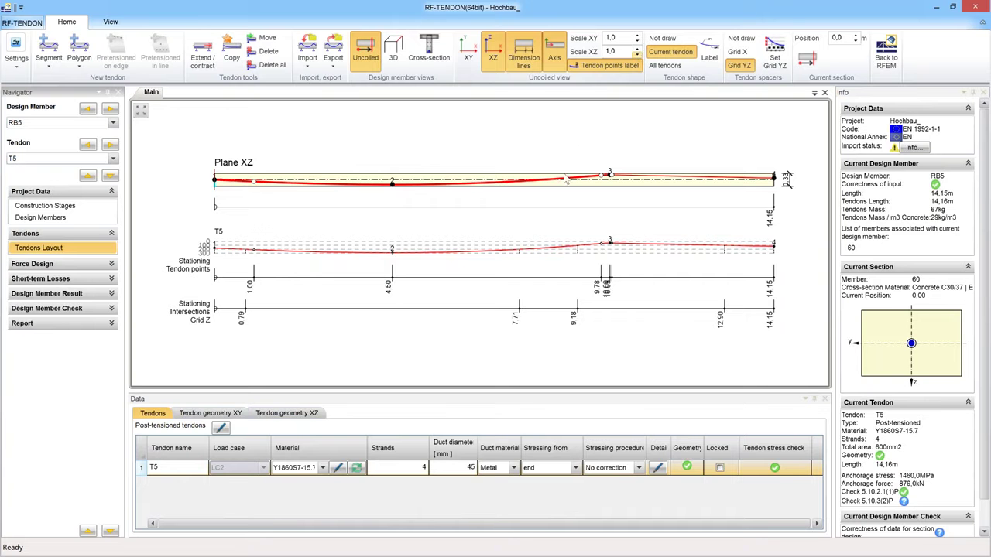
click(637, 49)
click(637, 50)
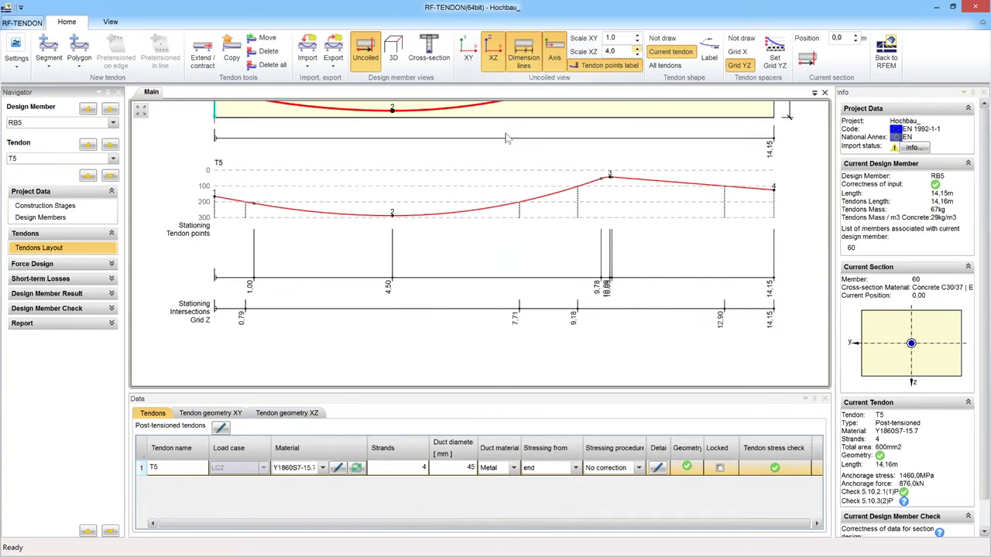
scroll(502, 192, down, 3)
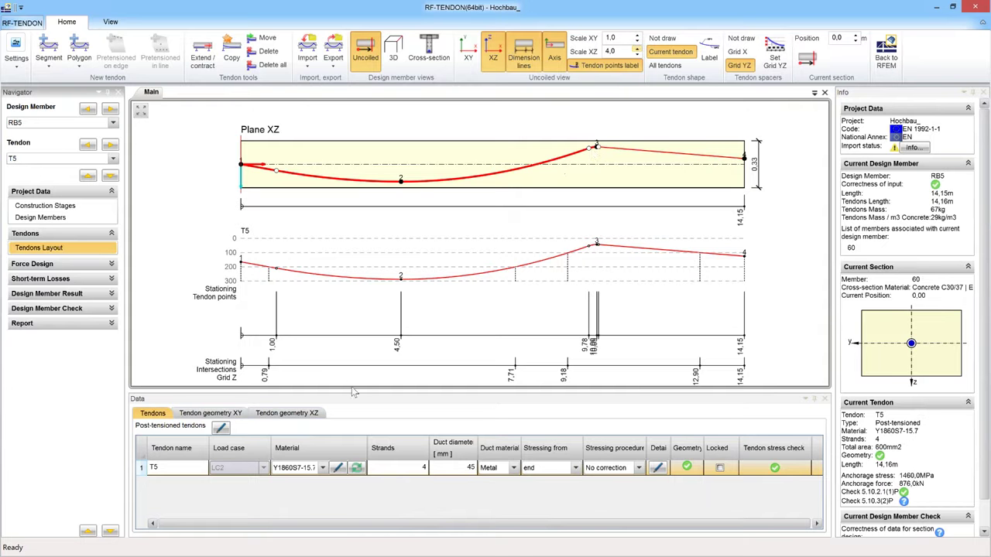
Select point 2 in tendon T5's XZ geometry data and hide the tendon shape diagram, giving the geometry data more room
click(293, 474)
click(401, 183)
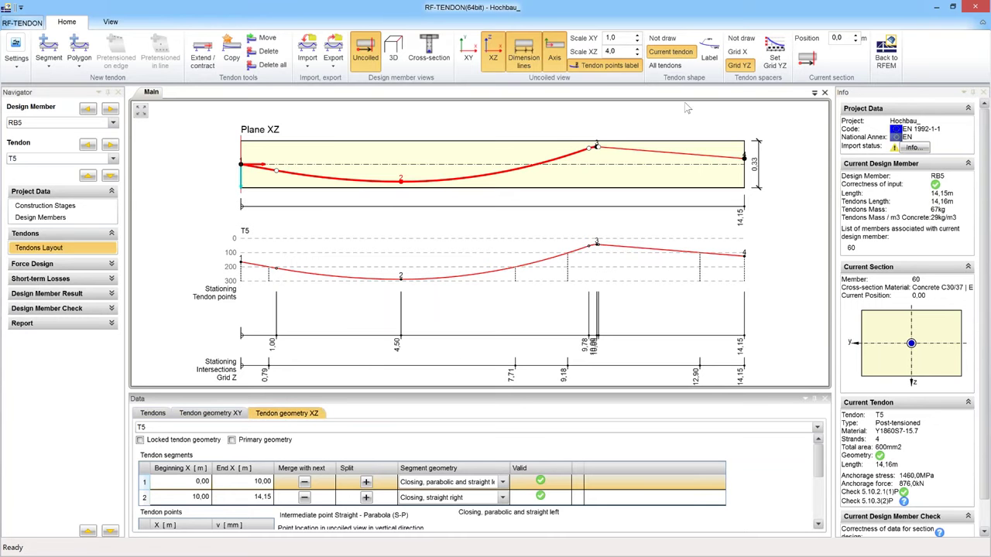
click(662, 38)
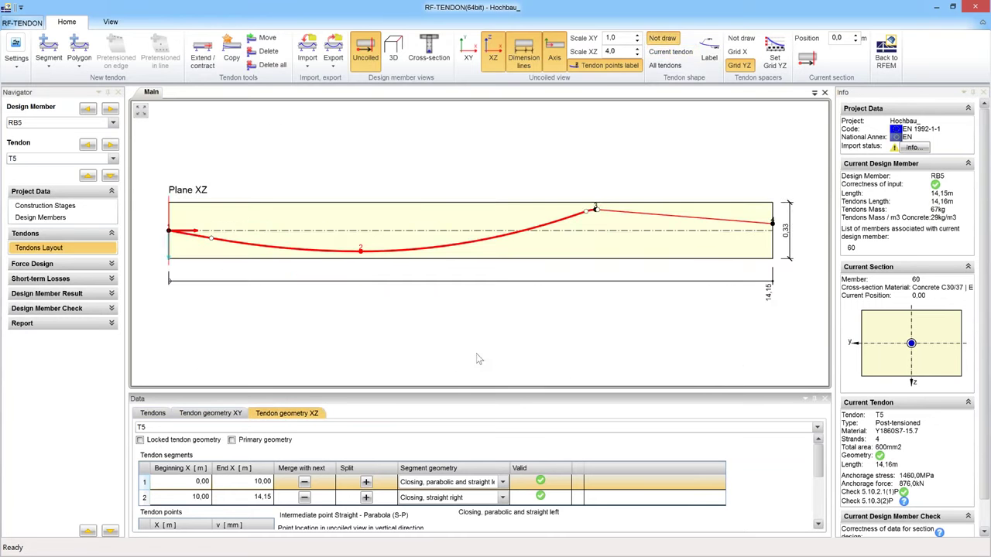
mouse_move(456, 393)
mouse_down()
mouse_move(450, 263)
mouse_move(463, 139)
mouse_move(464, 211)
mouse_up()
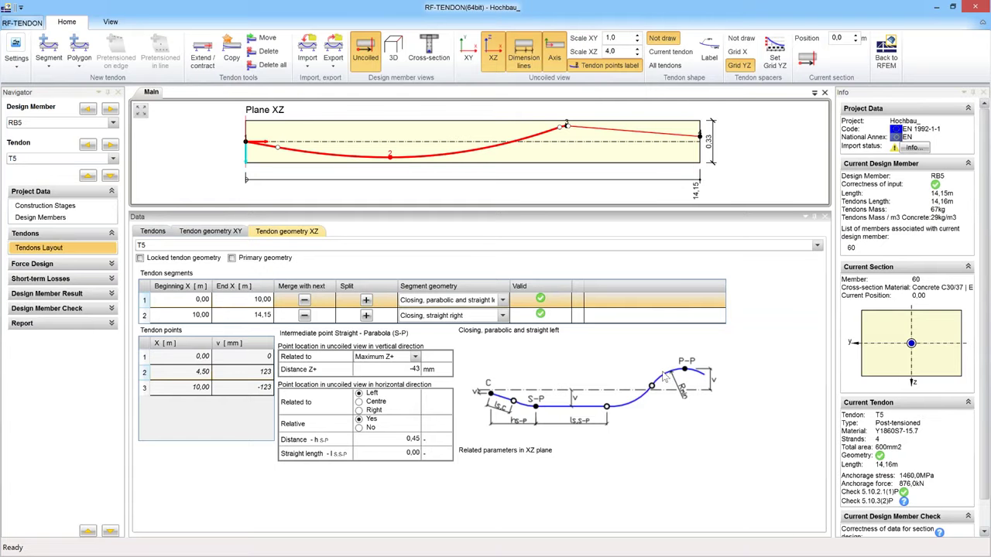
Review the geometry types available for T5's first segment and select the closing point at 14,15 m to examine its parameters
click(502, 301)
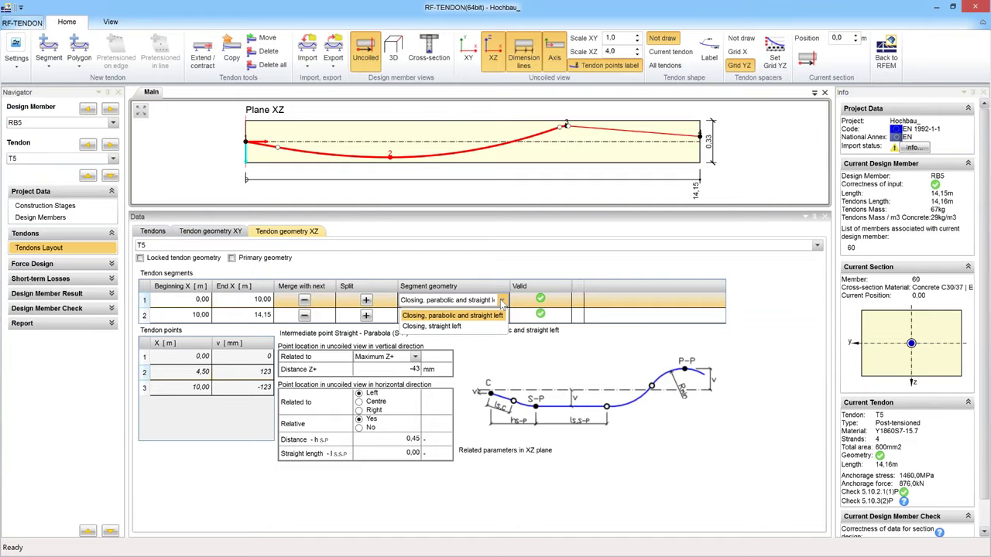
click(503, 302)
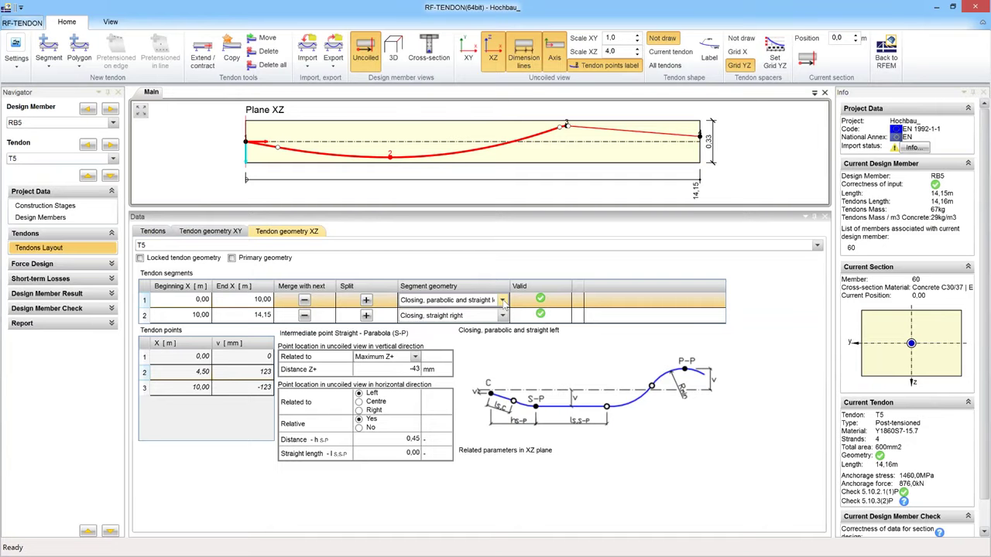
click(503, 301)
click(502, 303)
click(499, 316)
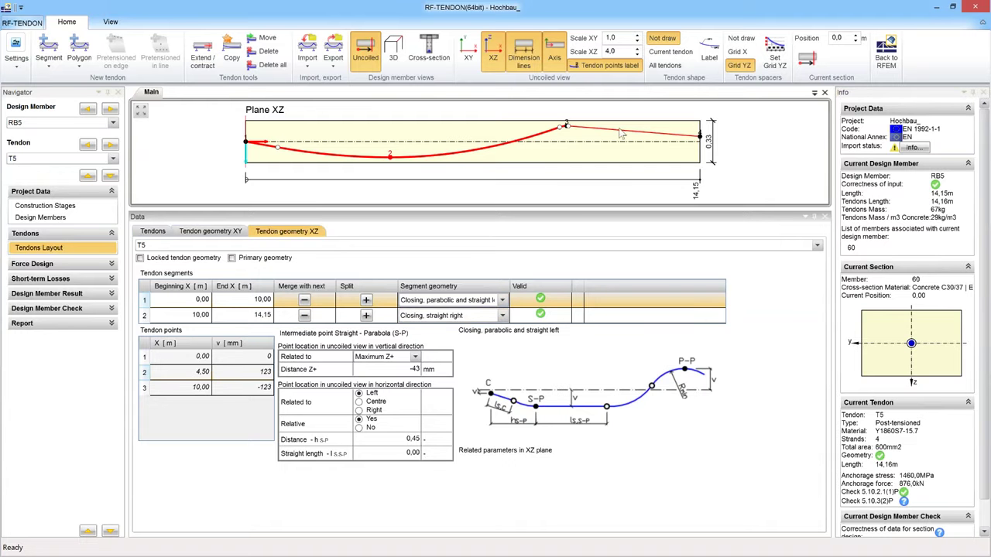
click(700, 138)
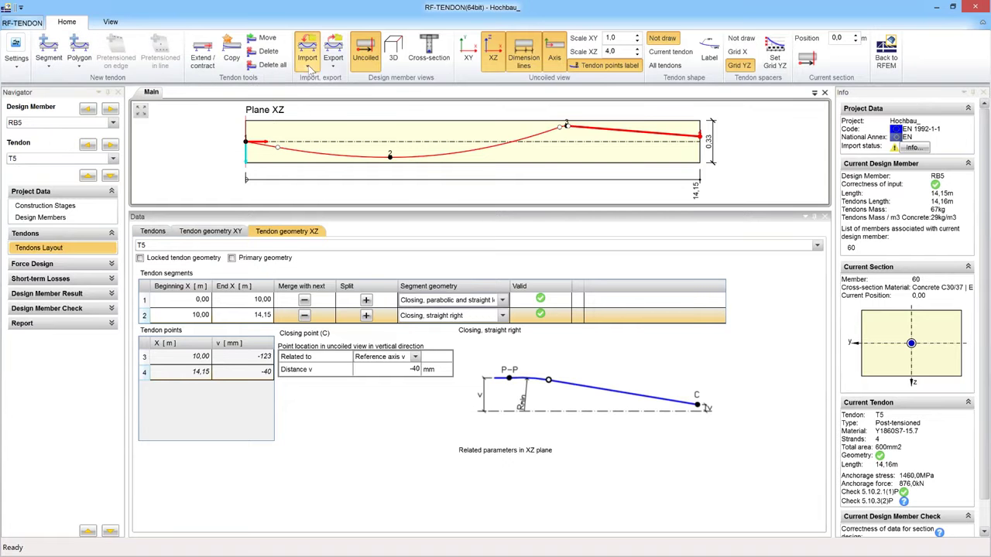
Look through the available tendon import and export options
click(315, 68)
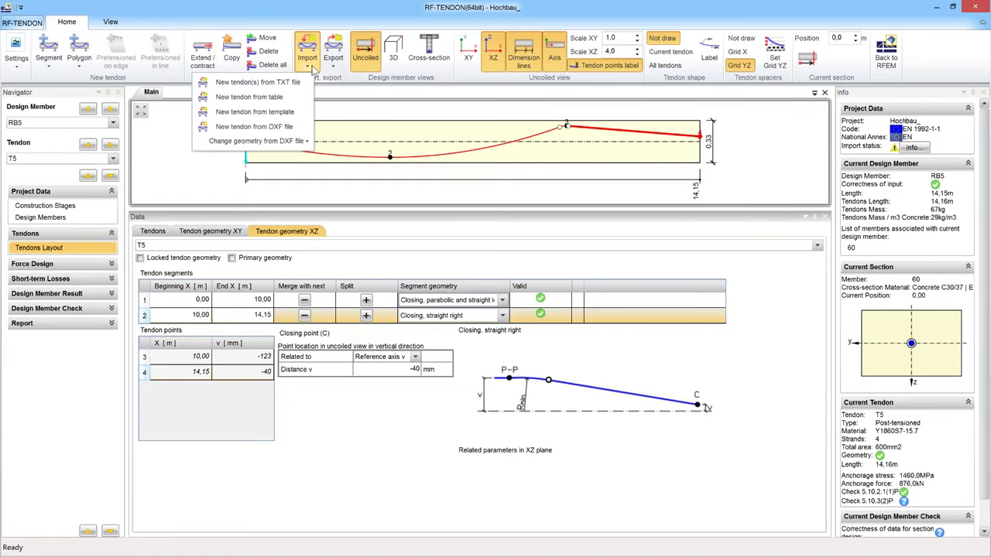
click(335, 69)
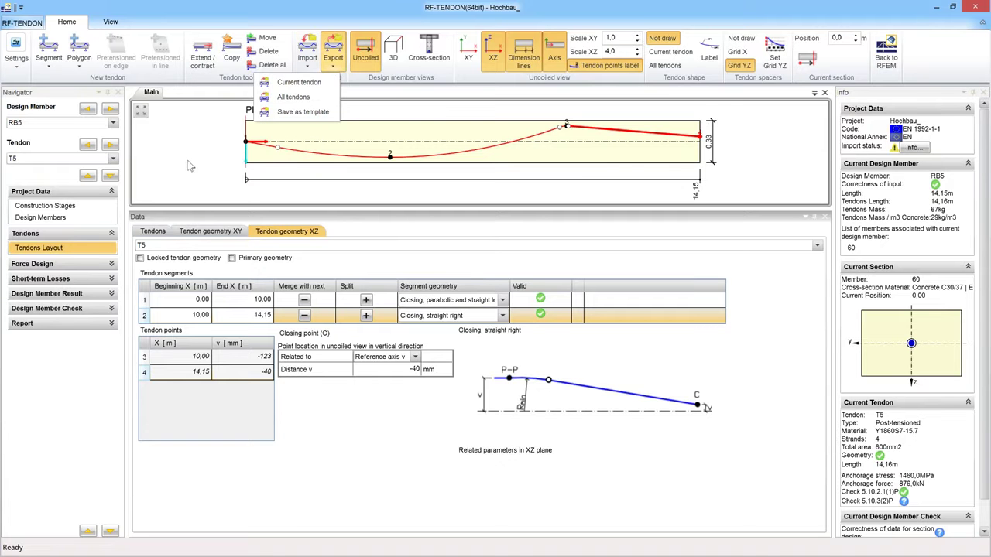
click(172, 159)
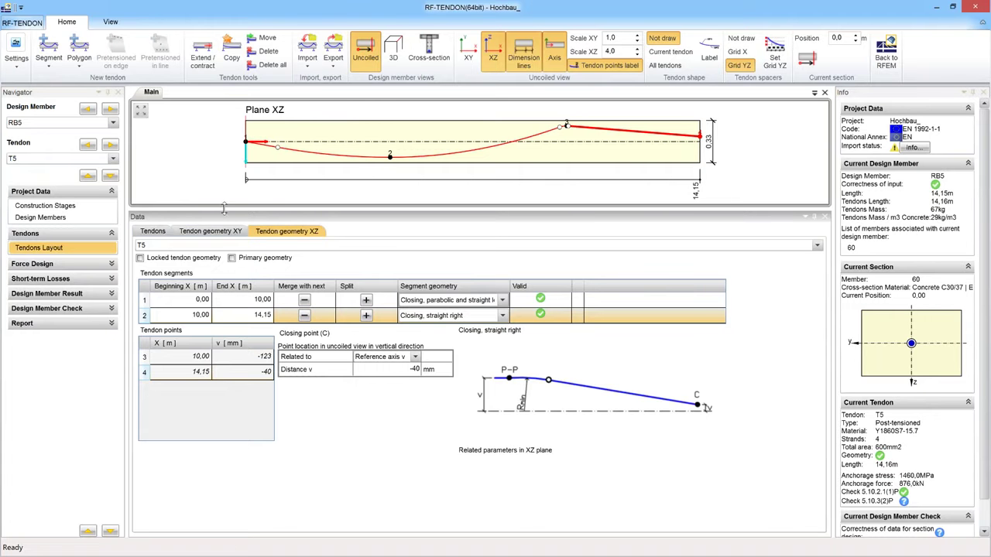
Inspect the current tendon's shape diagram with labels for its straight and curved parts, and hide the diagram again
drag(223, 207, 225, 322)
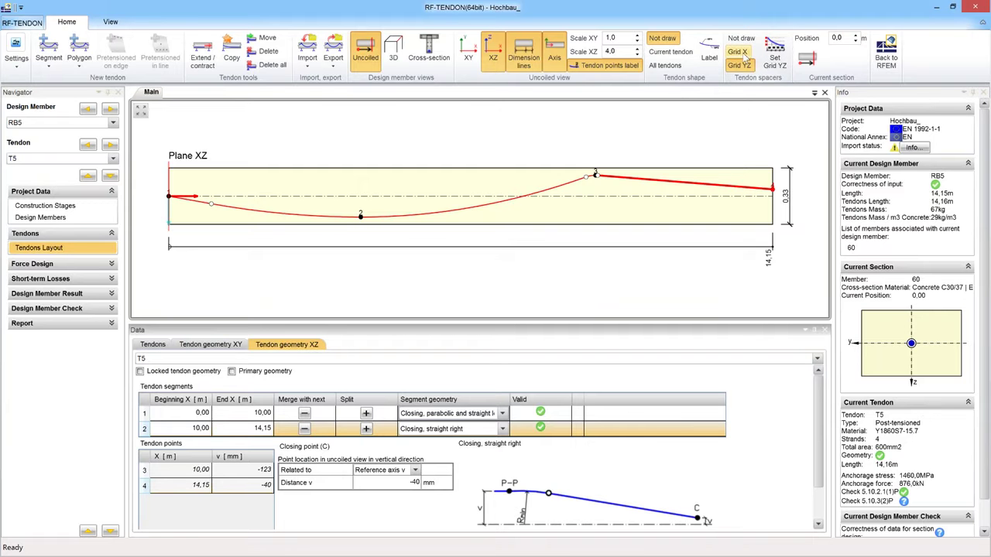
click(670, 52)
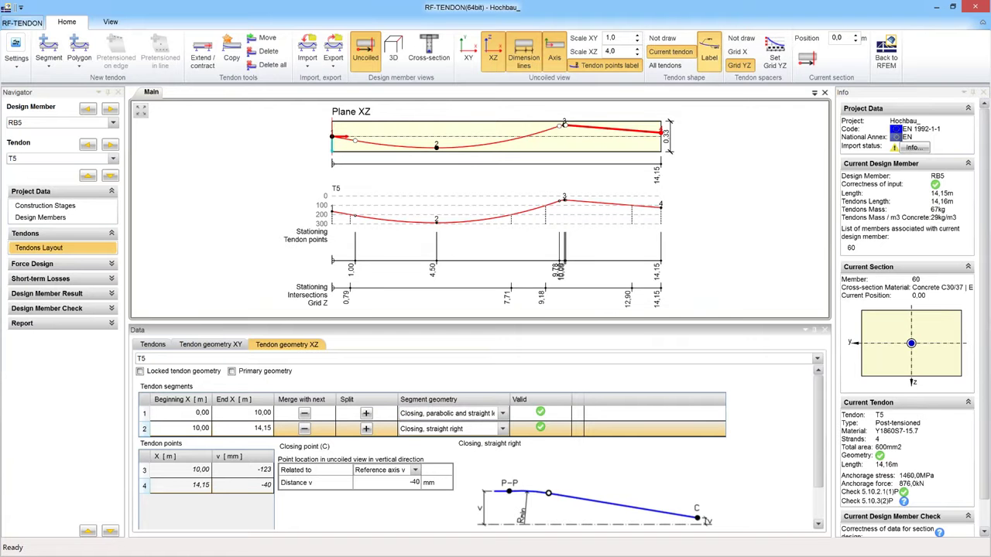
click(715, 50)
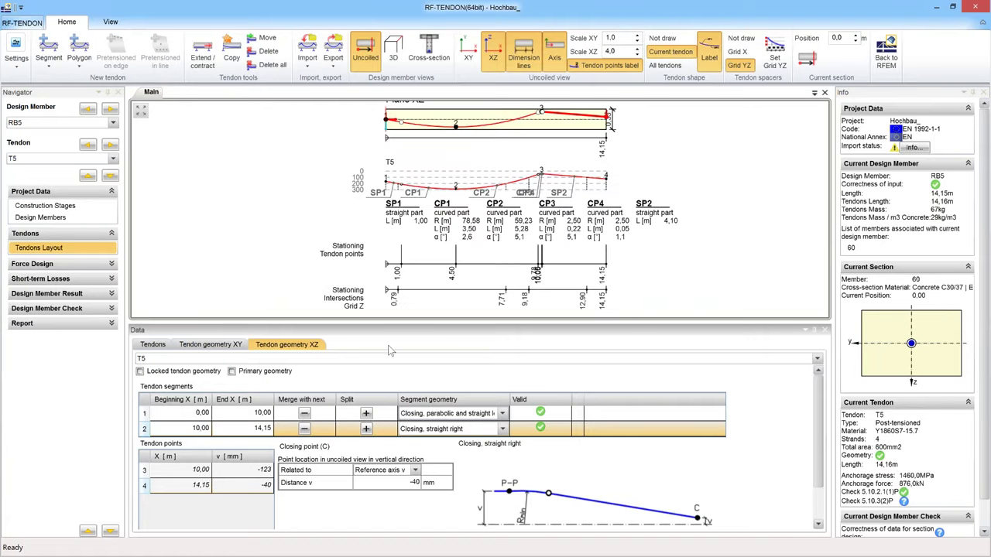
drag(400, 325, 404, 375)
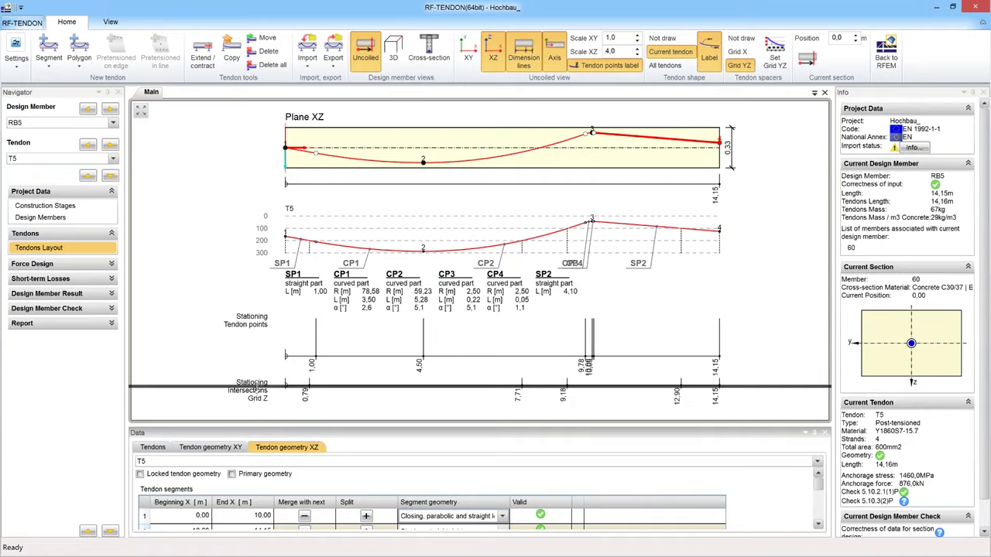
drag(249, 399, 247, 348)
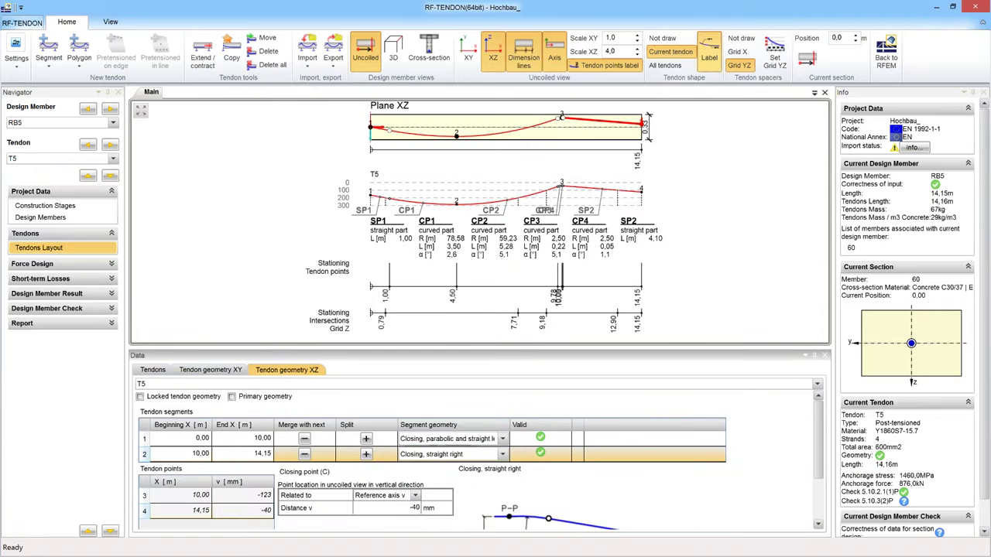
click(708, 47)
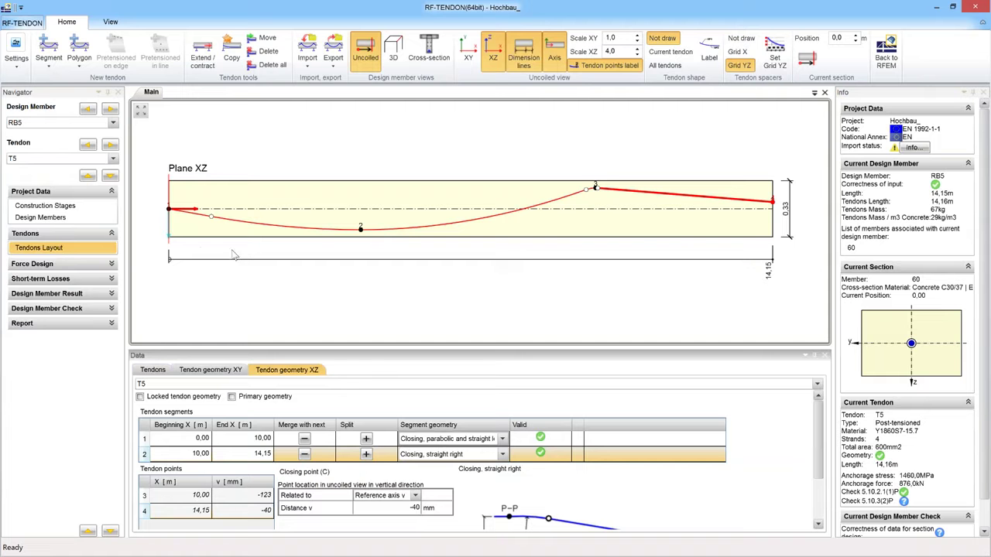
Open the equivalent load view and make RIB1 the current design member
click(68, 268)
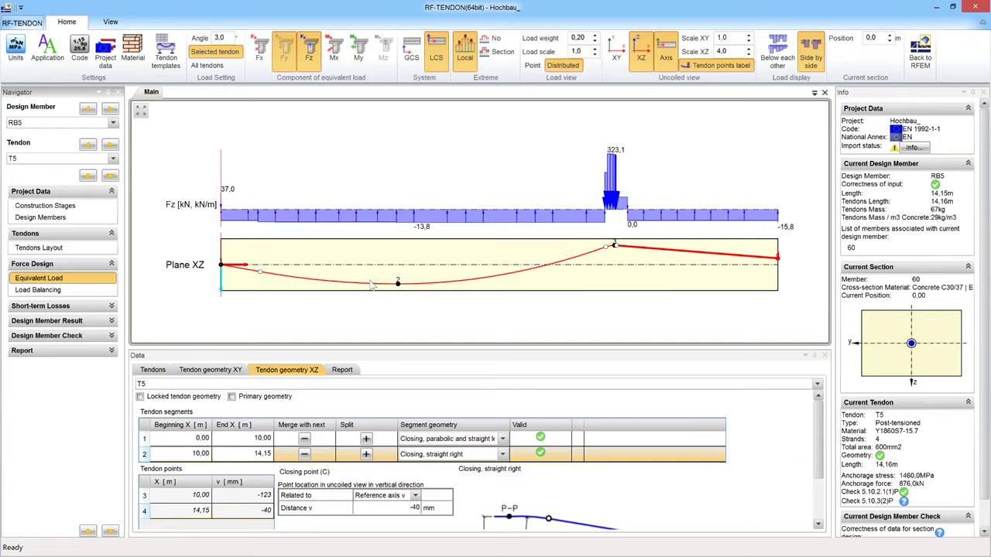
click(113, 122)
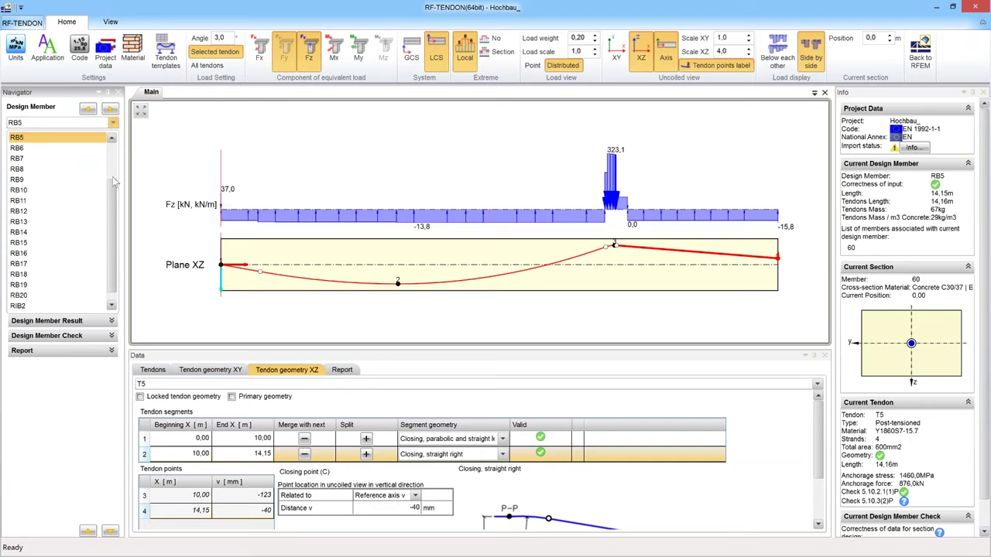
scroll(113, 182, up, 2)
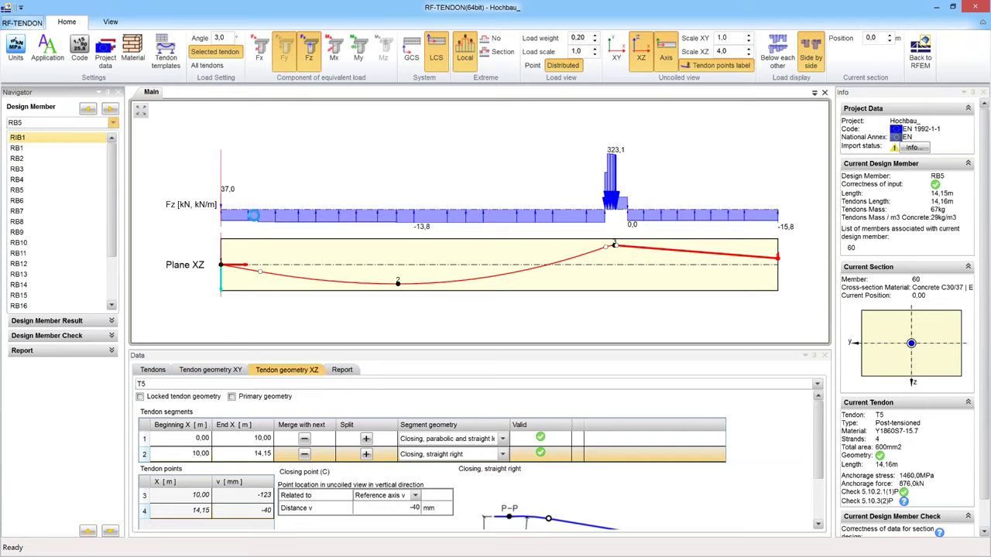
click(267, 225)
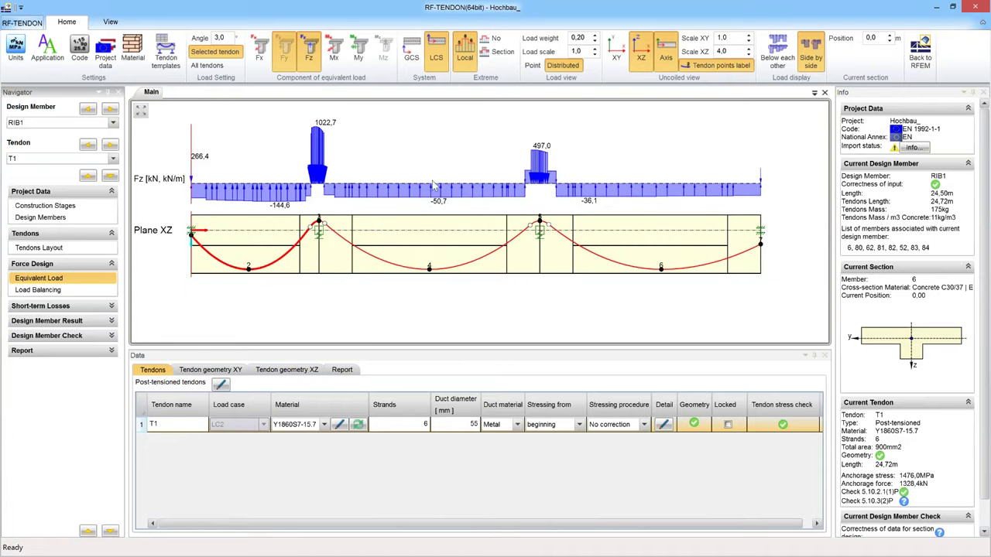
Try a load weight of 0,00 for RIB1's equivalent load display, and set it to 0,15
click(595, 41)
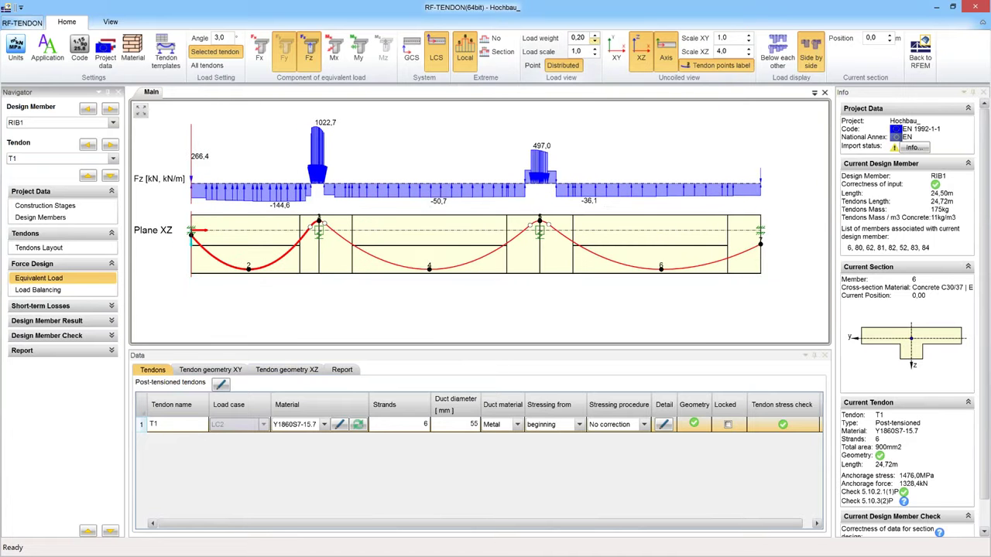
click(595, 45)
click(595, 45)
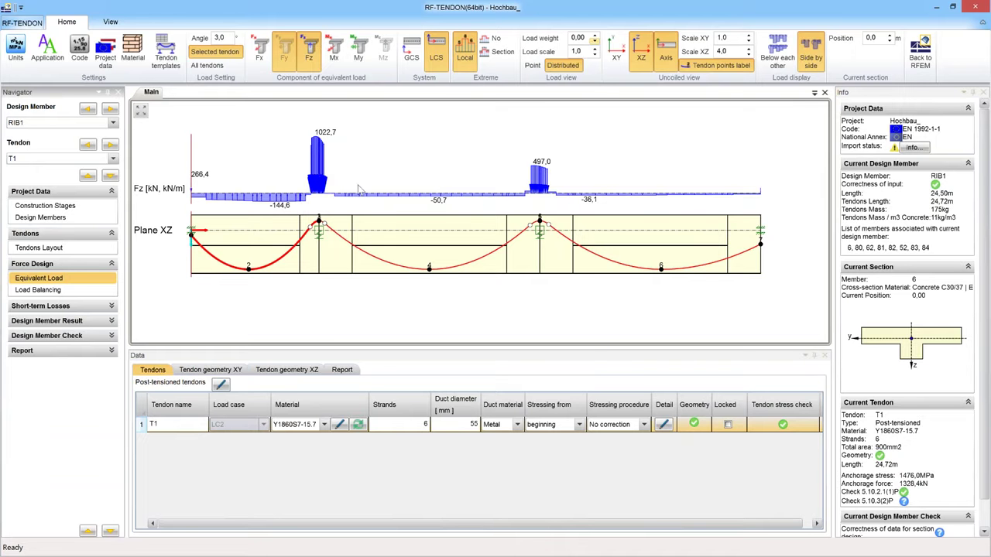
click(596, 37)
click(596, 37)
click(596, 37)
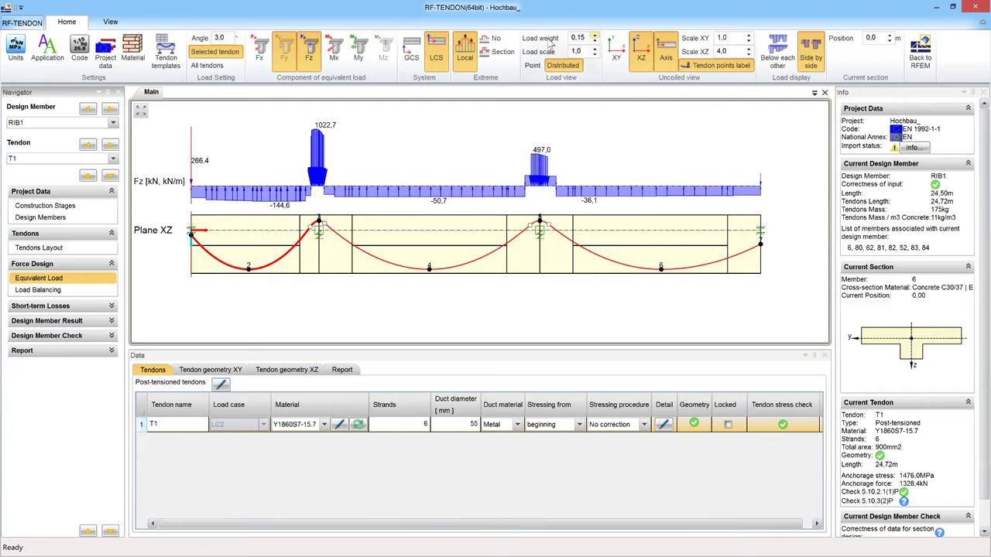
mouse_move(549, 44)
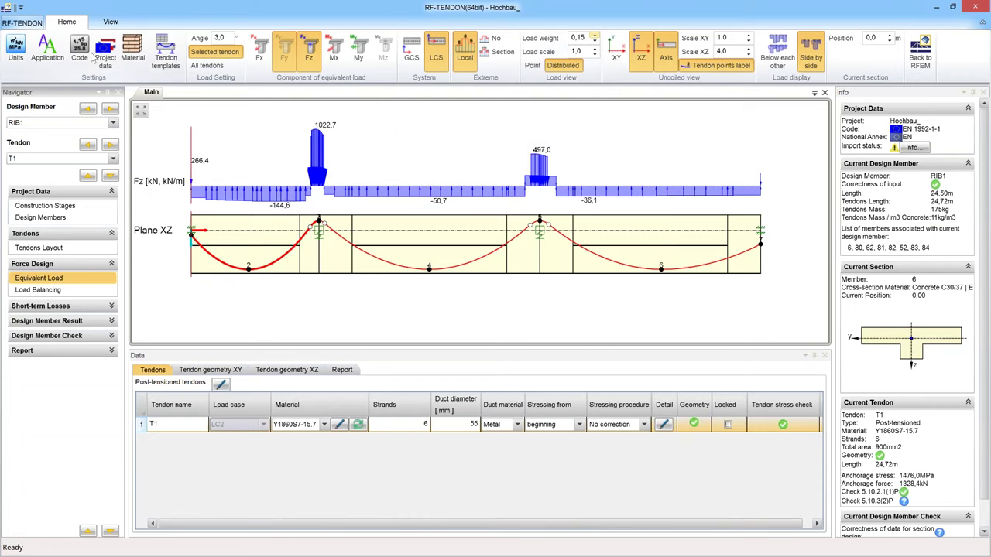
Make RB5 the current design member and display its equivalent load as point loads only
click(113, 124)
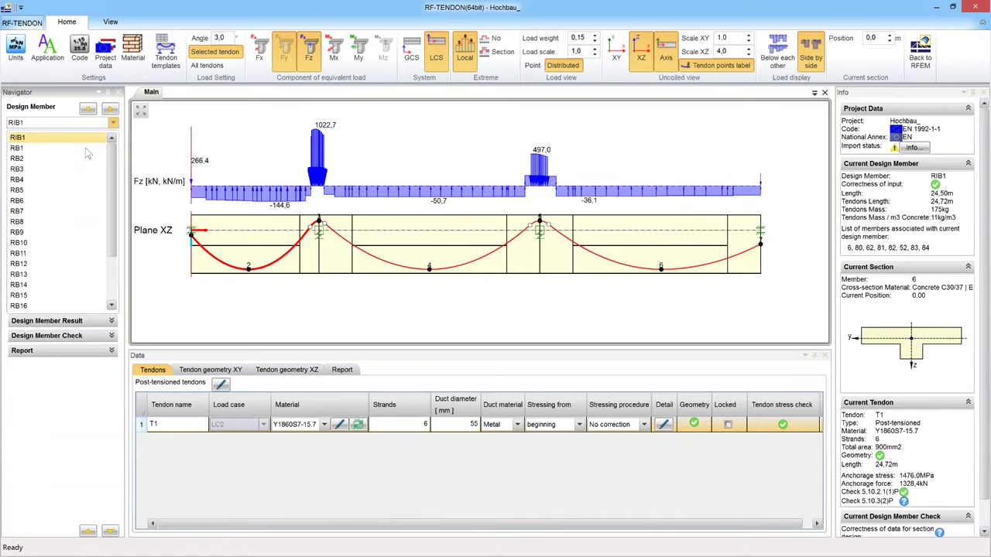
click(56, 190)
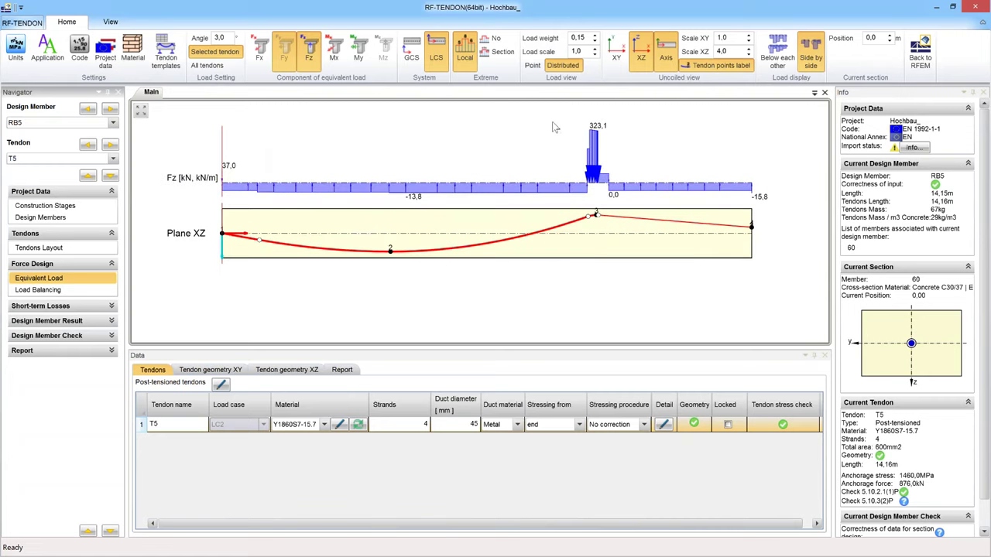
click(534, 69)
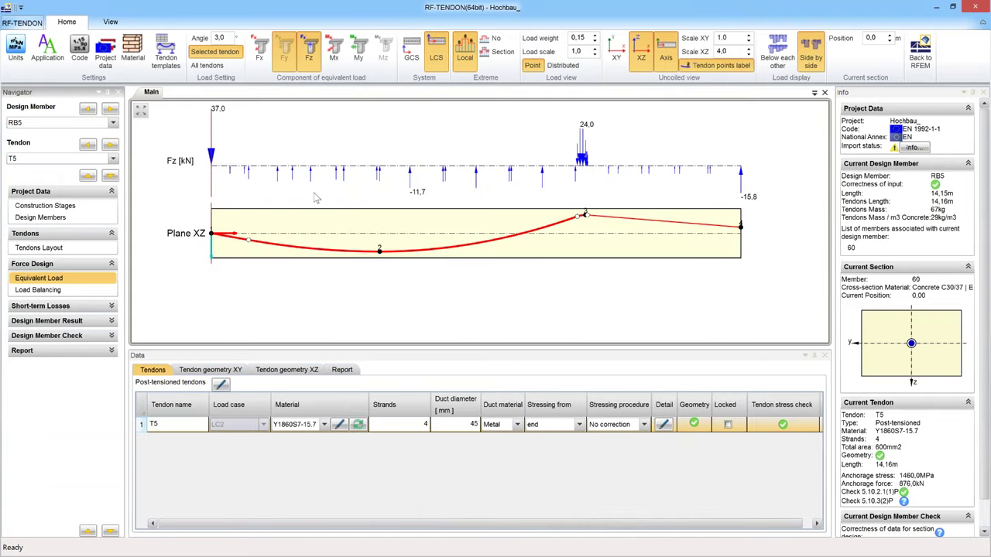
middle_drag(307, 192, 307, 215)
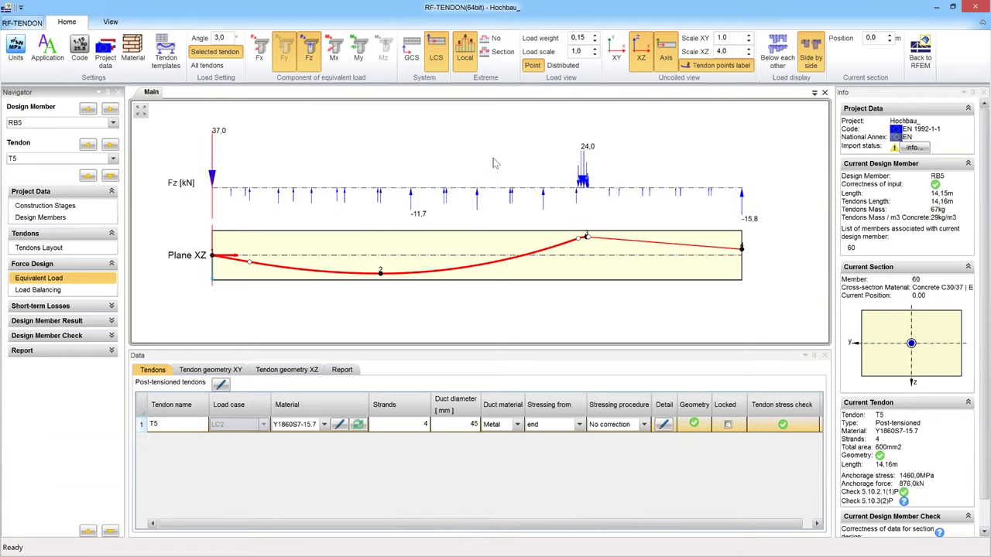
click(566, 66)
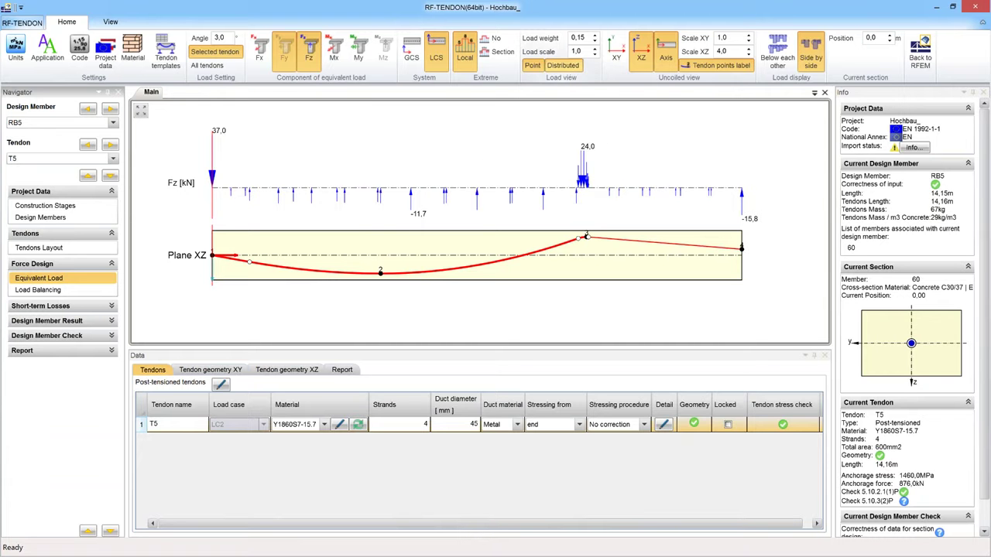
click(534, 65)
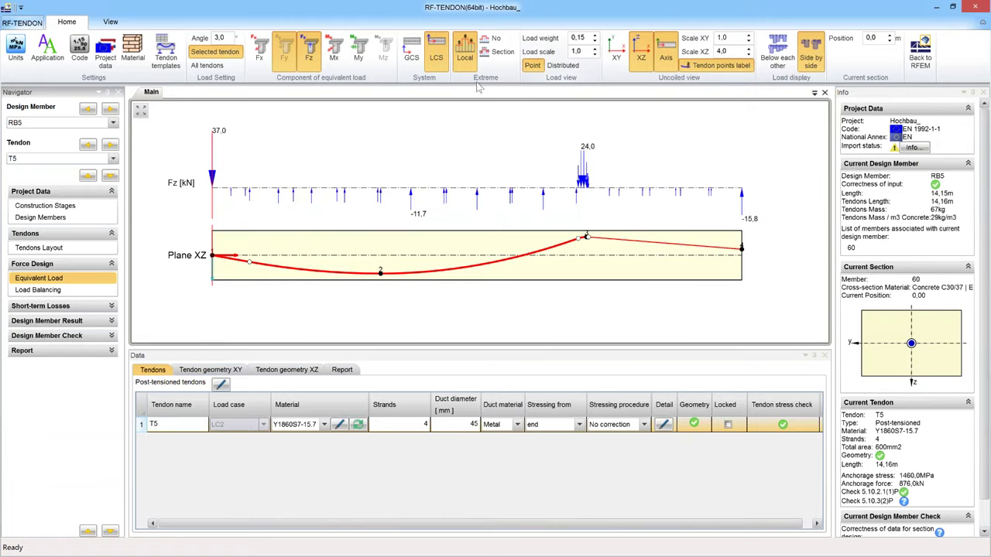
Set the equivalent load discretization angle to 1,0° for RB5 and display its load as distributed
double_click(224, 37)
text(1)
key(Return)
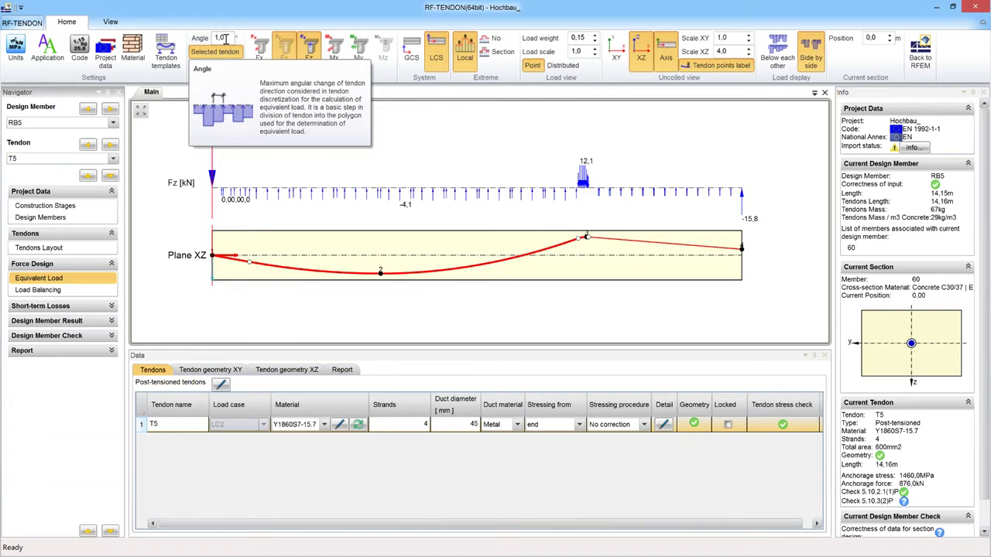
click(564, 66)
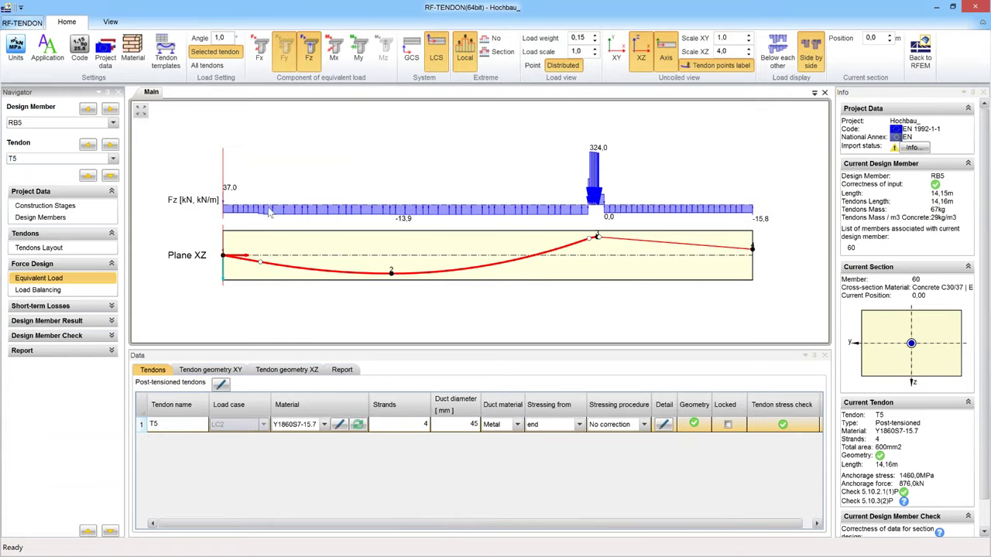
Open RB5's load balancing view and fit the unbalanced, external and equivalent load diagrams with their labels into view
click(62, 290)
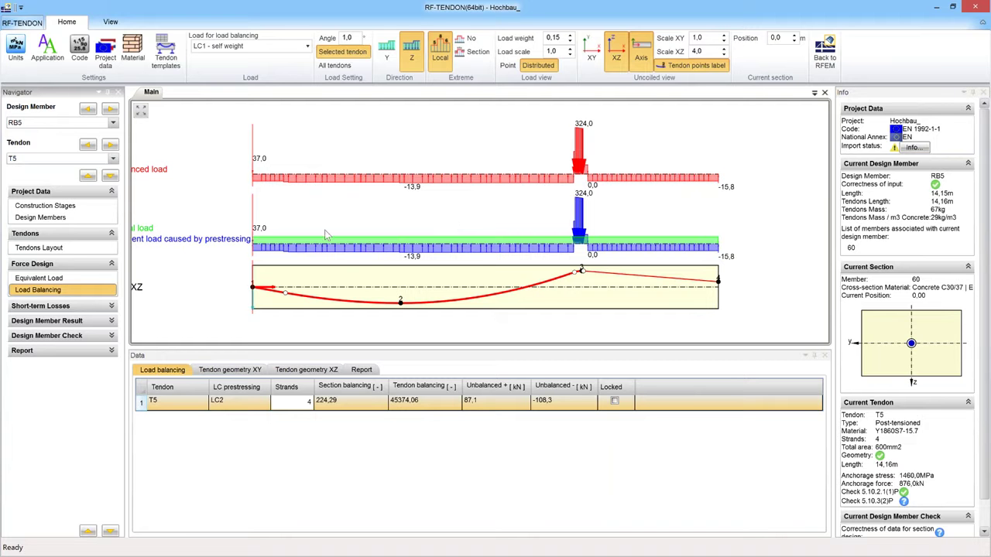
scroll(326, 232, down, 1)
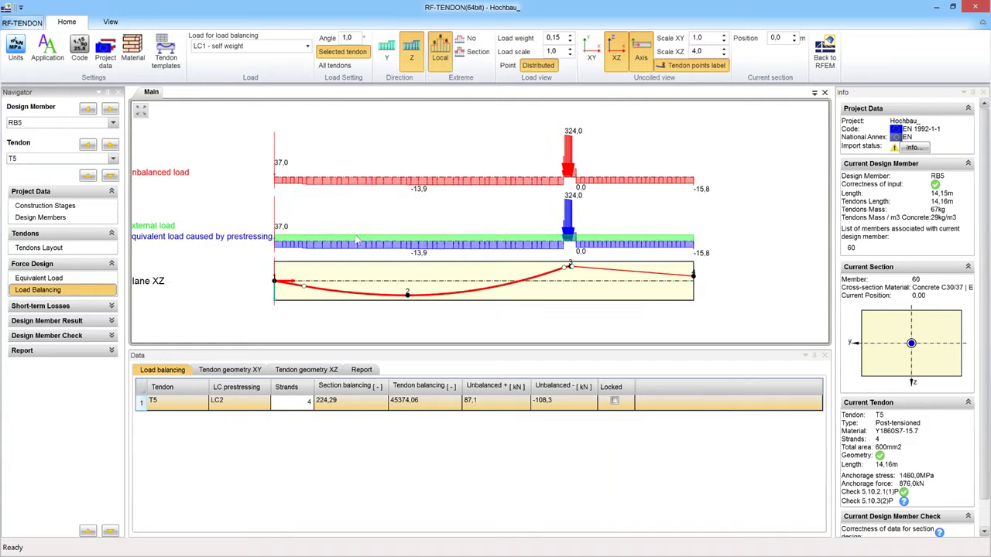
middle_drag(334, 235, 374, 235)
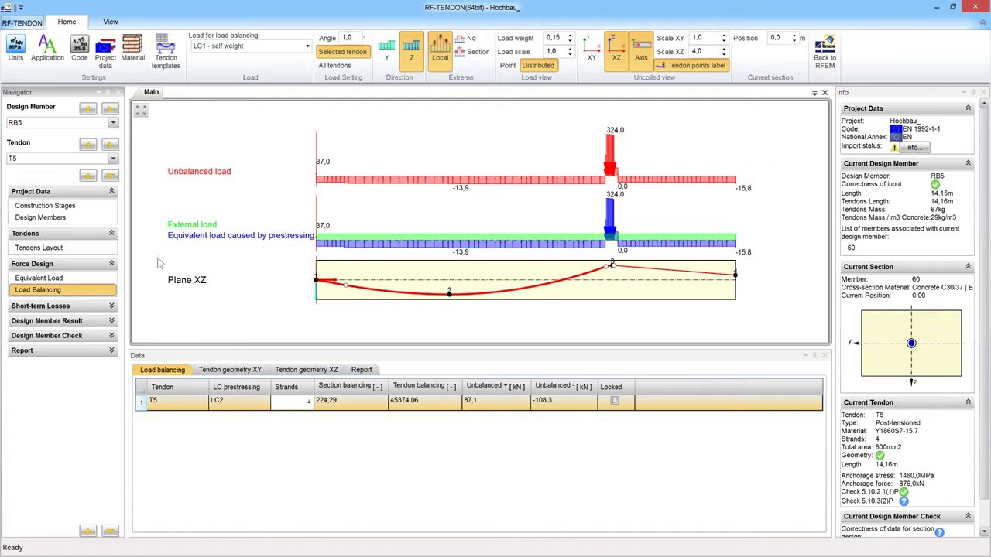
Open tendon T5's short-term stress and losses diagram and compare its zero-based and minimum-based scales
click(71, 307)
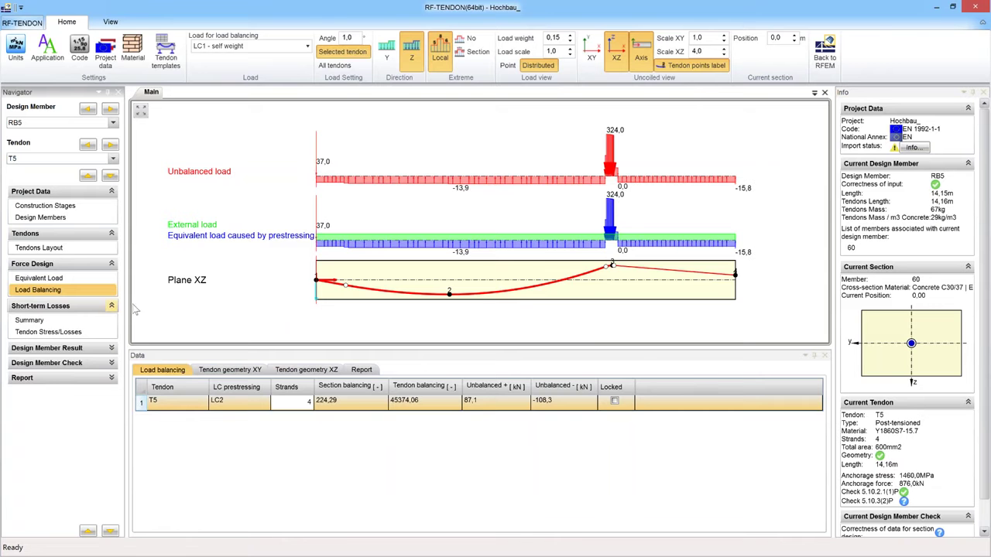
click(48, 332)
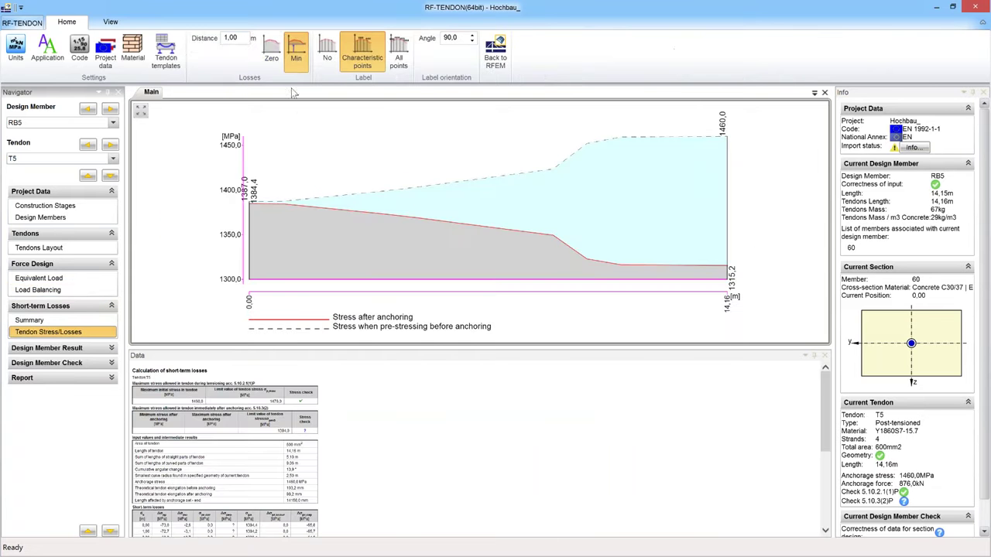
click(271, 62)
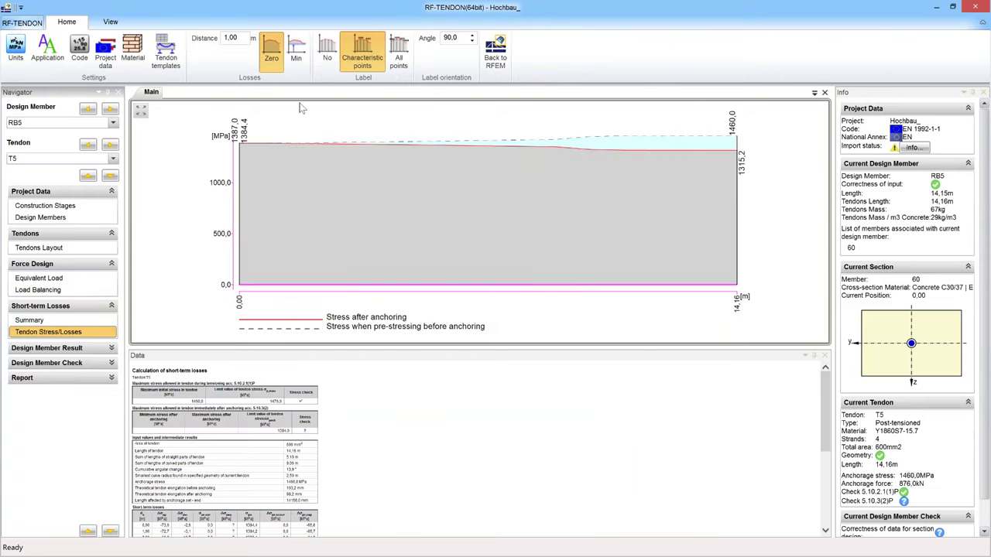
click(297, 53)
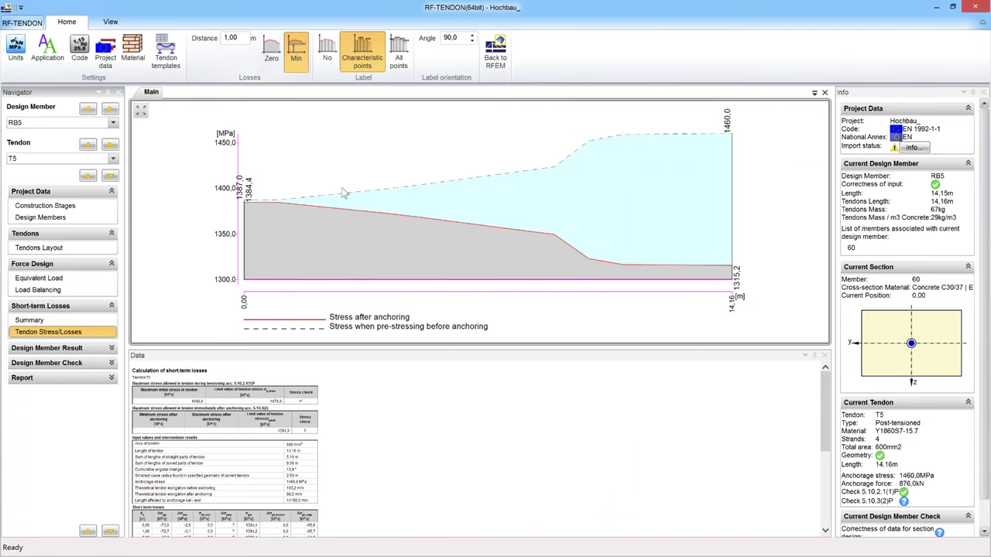
Read through the enlarged short-term losses calculation for T5, covering stress checks, input values and the losses table
click(370, 422)
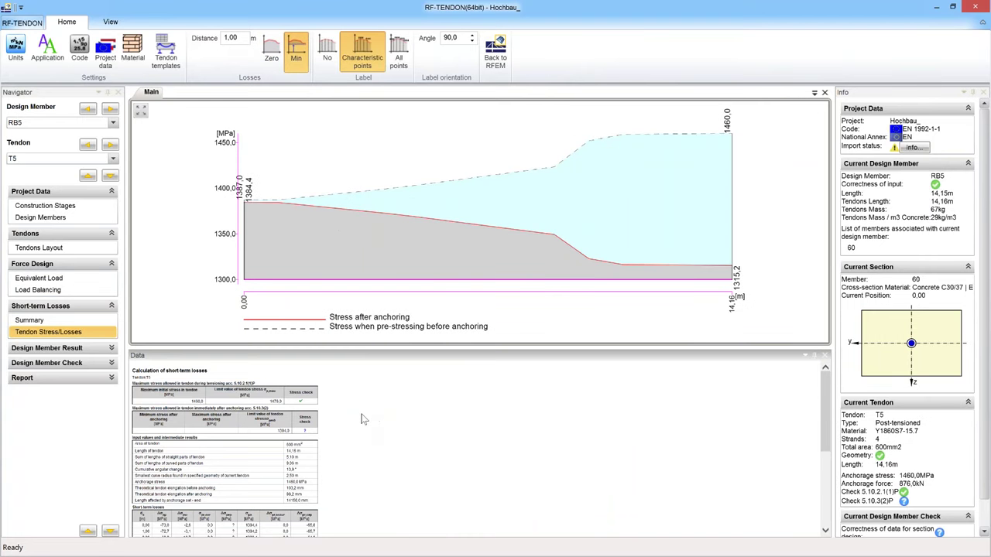
ctrl+scroll(361, 412, up, 3)
ctrl+scroll(379, 410, up, 3)
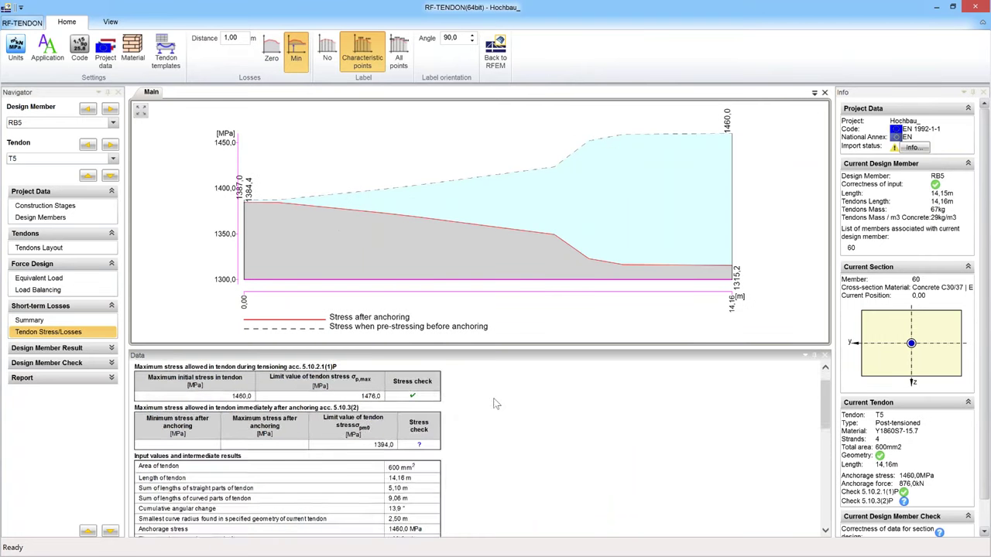
scroll(508, 411, down, 5)
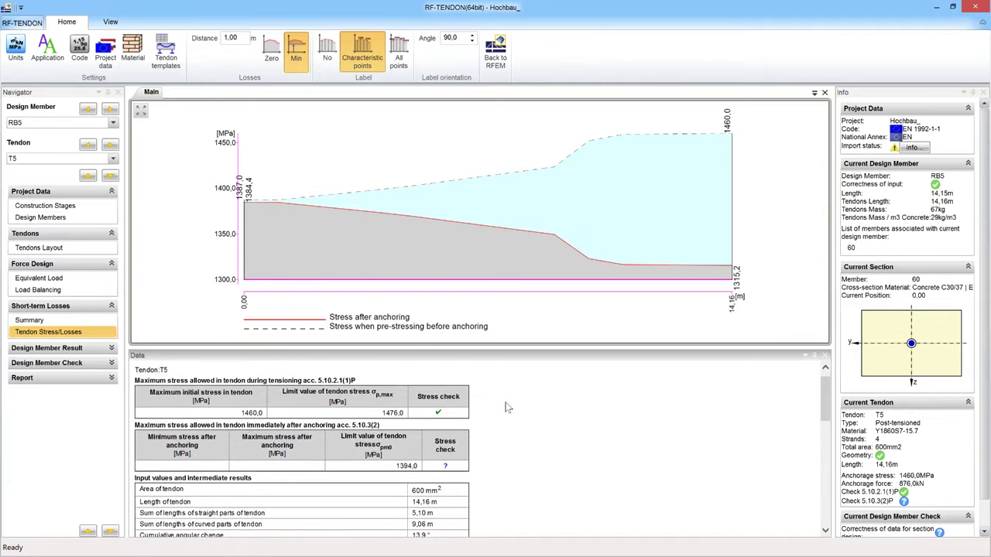
scroll(507, 408, down, 5)
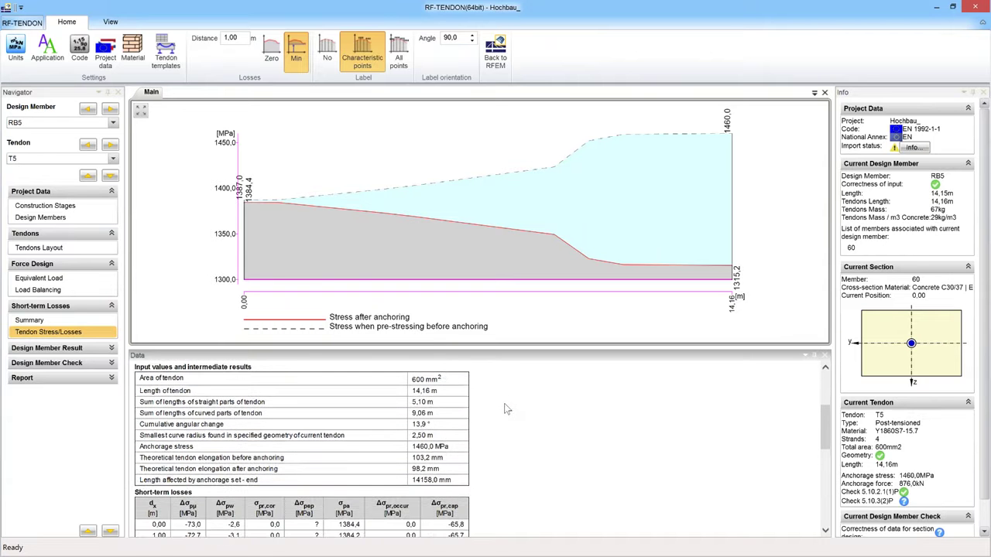
scroll(505, 411, down, 1)
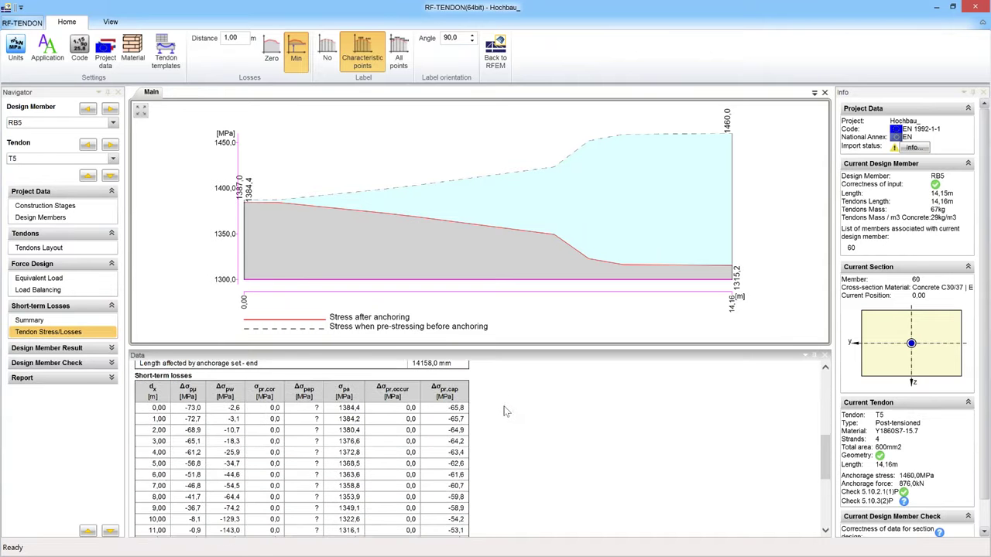
scroll(505, 411, down, 3)
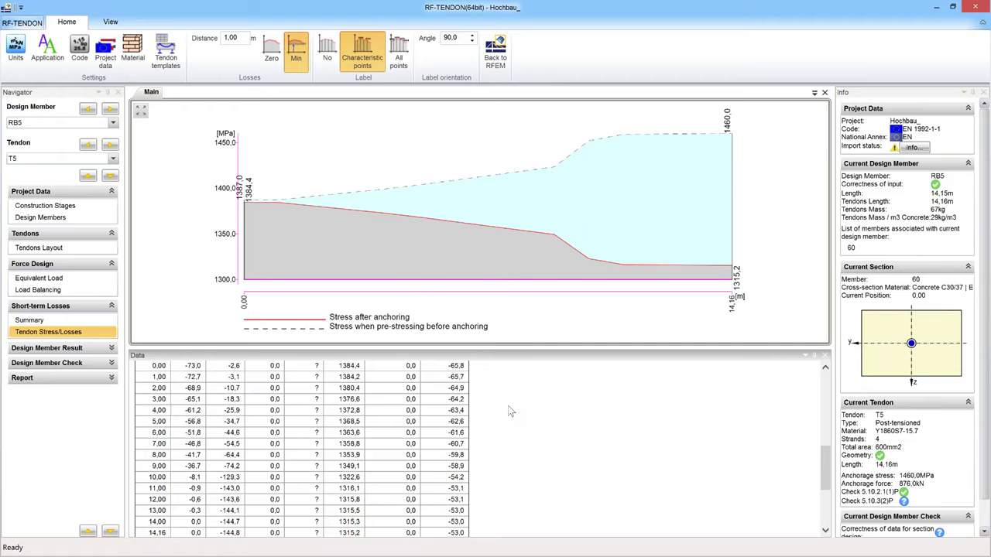
scroll(508, 406, down, 3)
scroll(504, 407, up, 10)
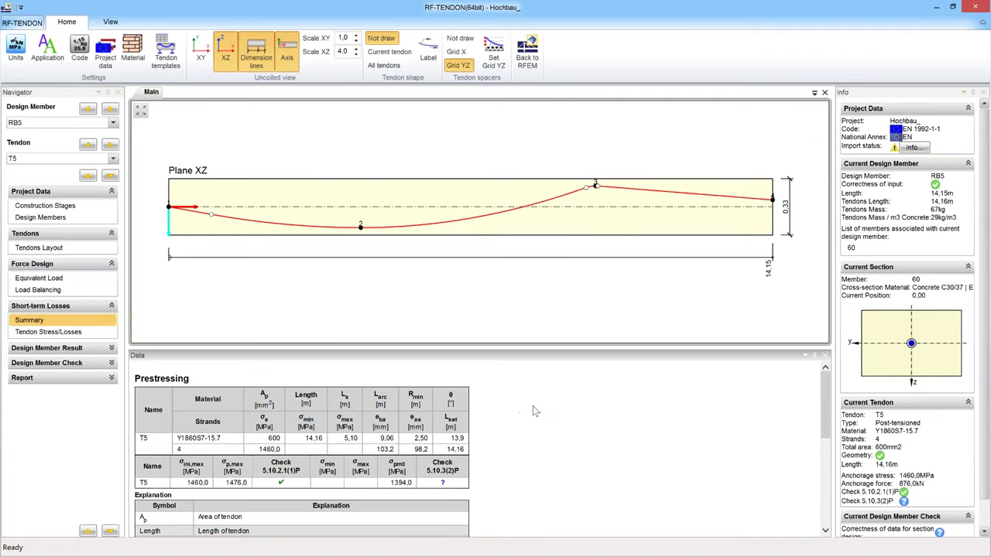
Review the short-term losses summary for T5, including the prestressing table and the explanation of its symbols
scroll(533, 406, down, 1)
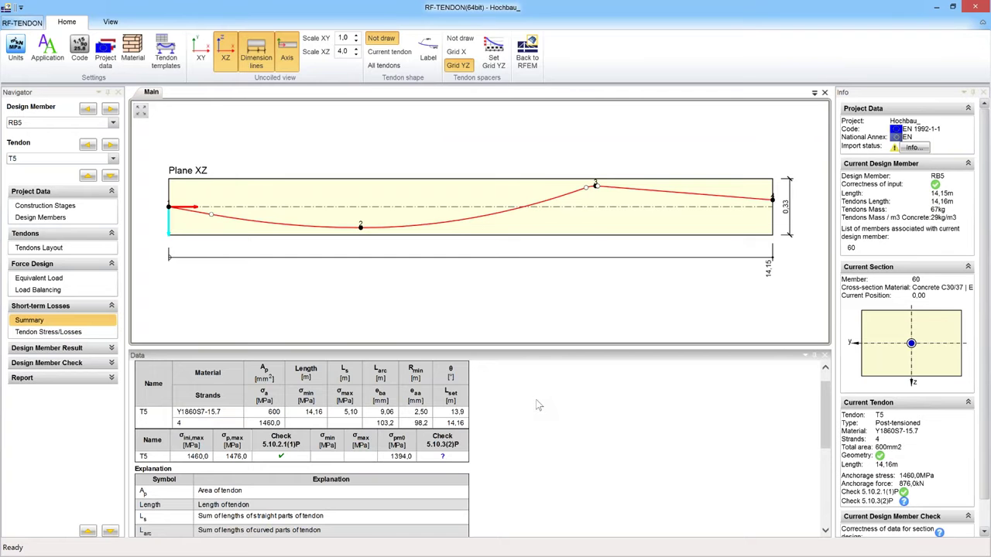
scroll(536, 399, down, 3)
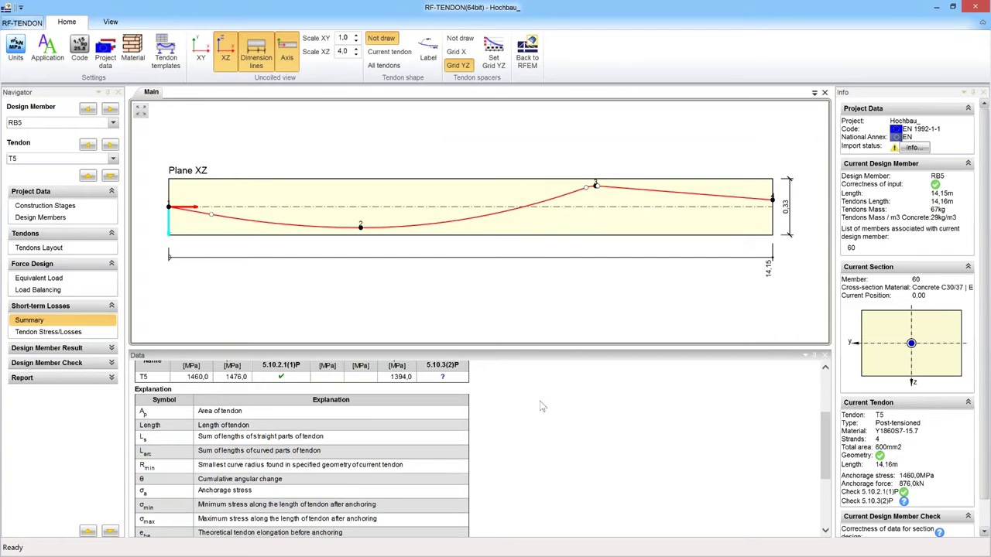
scroll(542, 407, down, 1)
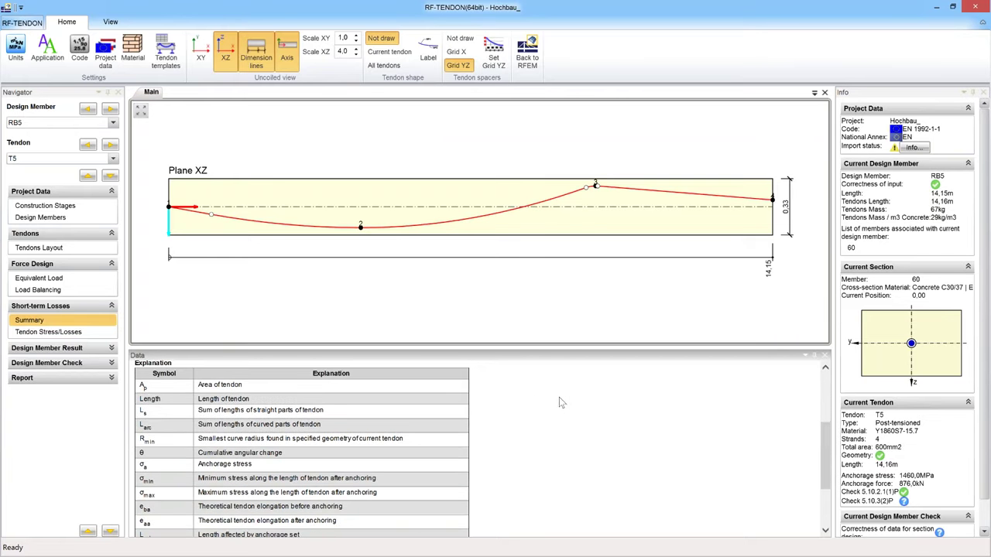
scroll(563, 401, down, 1)
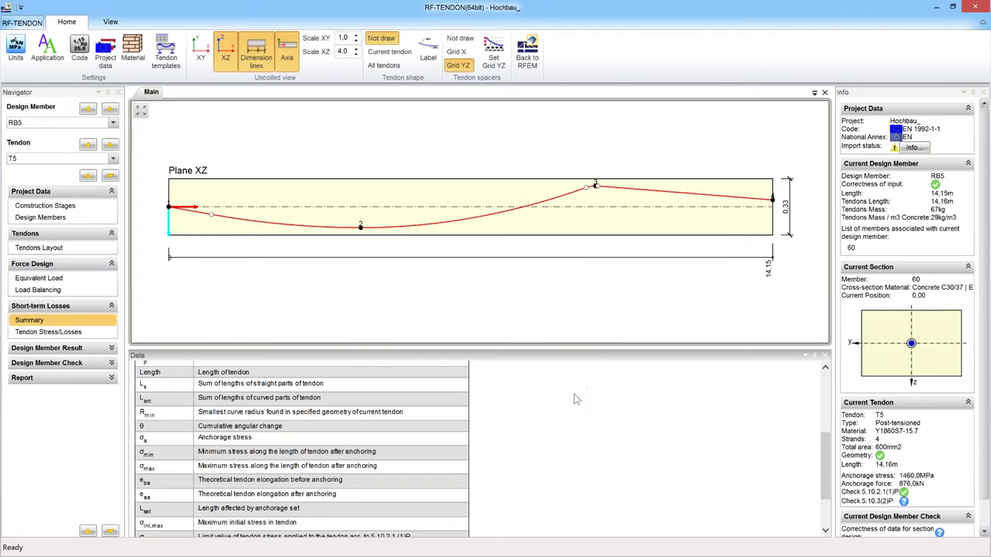
scroll(574, 399, down, 1)
scroll(581, 414, up, 1)
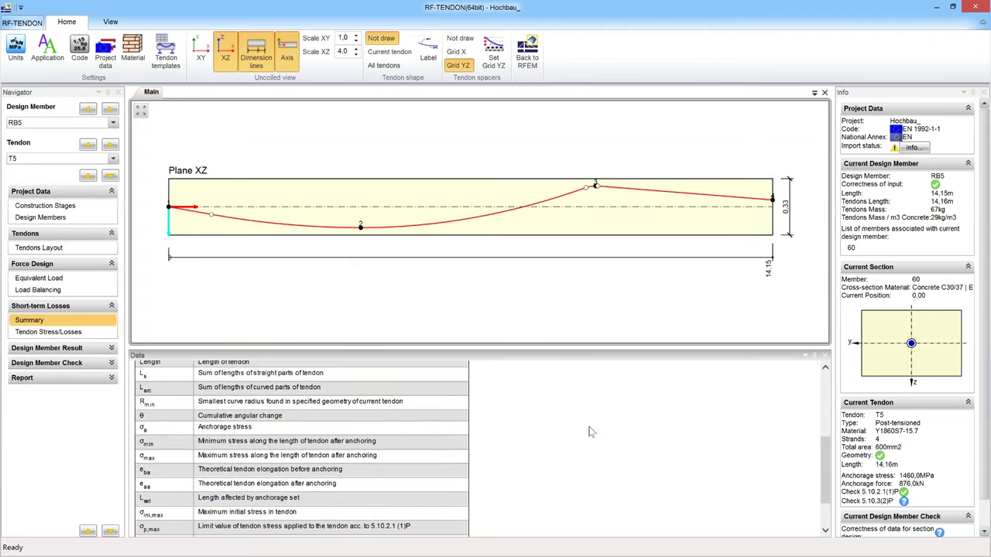
scroll(590, 431, up, 5)
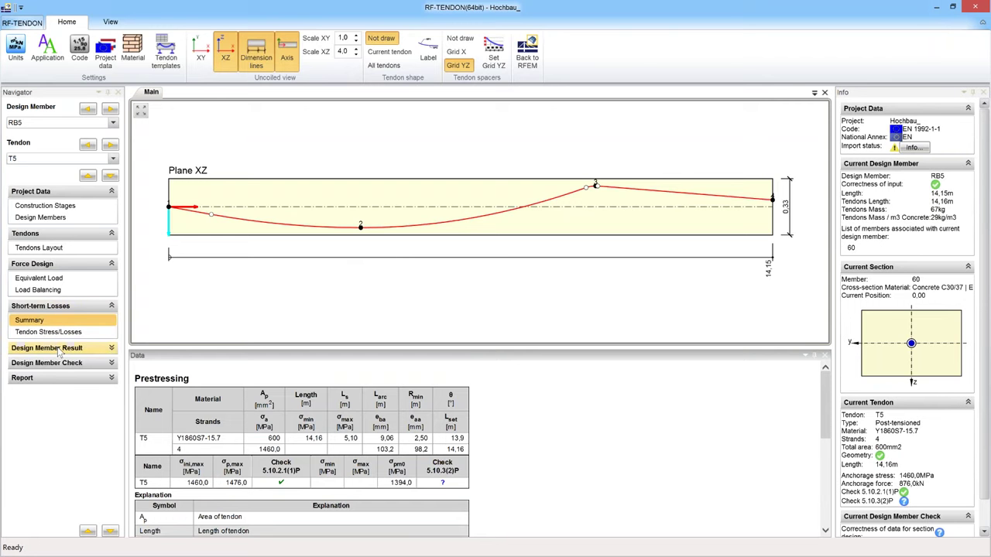
Check RB5's internal forces results and open the construction stages of the design member check
click(59, 349)
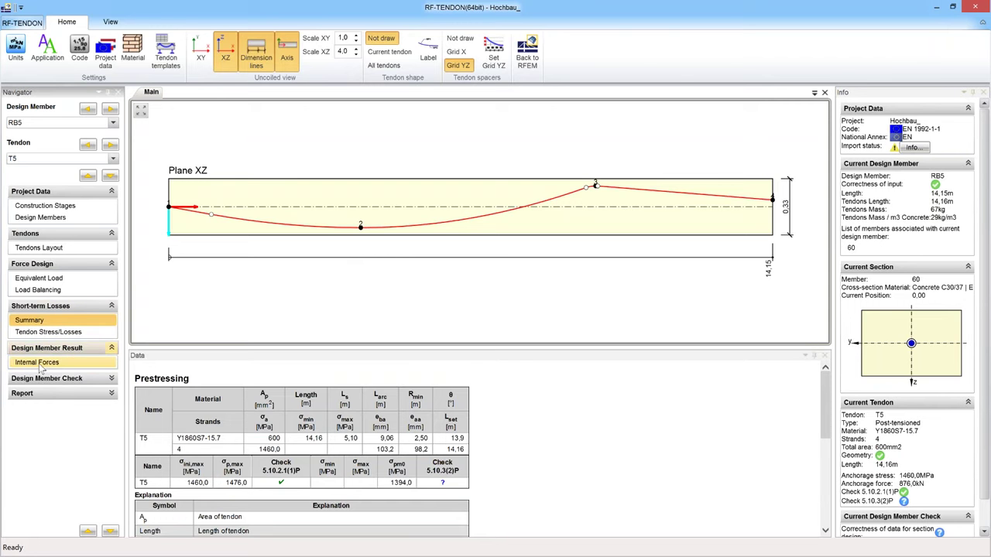
click(109, 363)
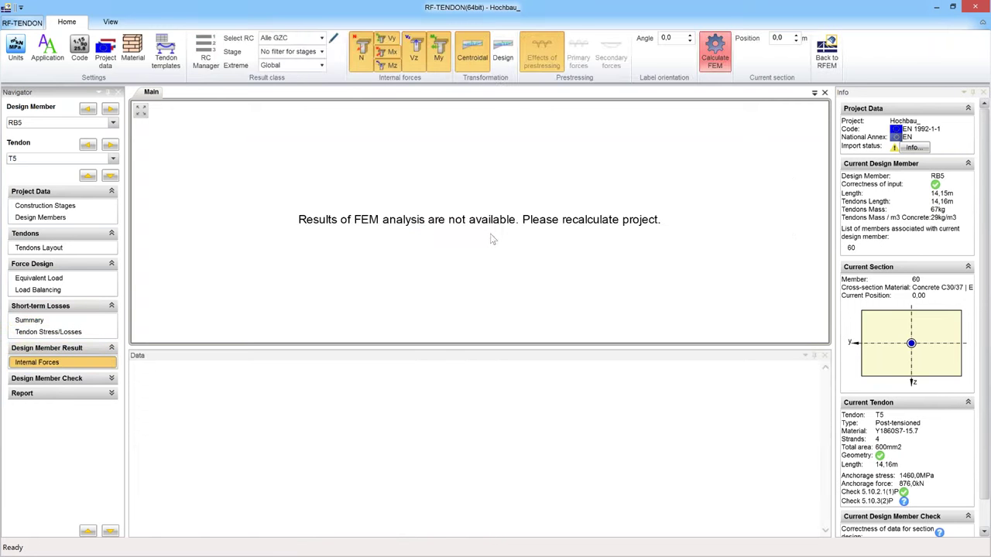
click(64, 379)
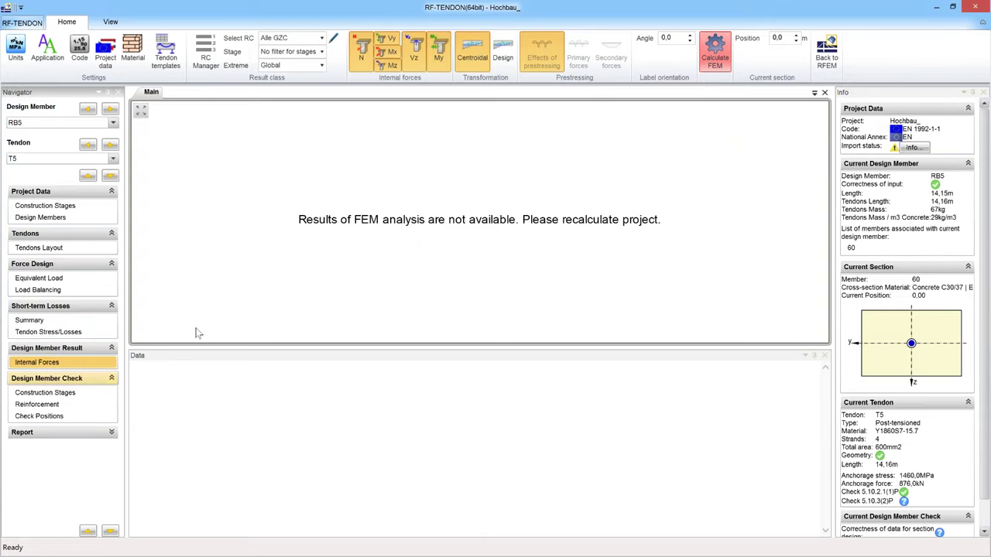
click(58, 394)
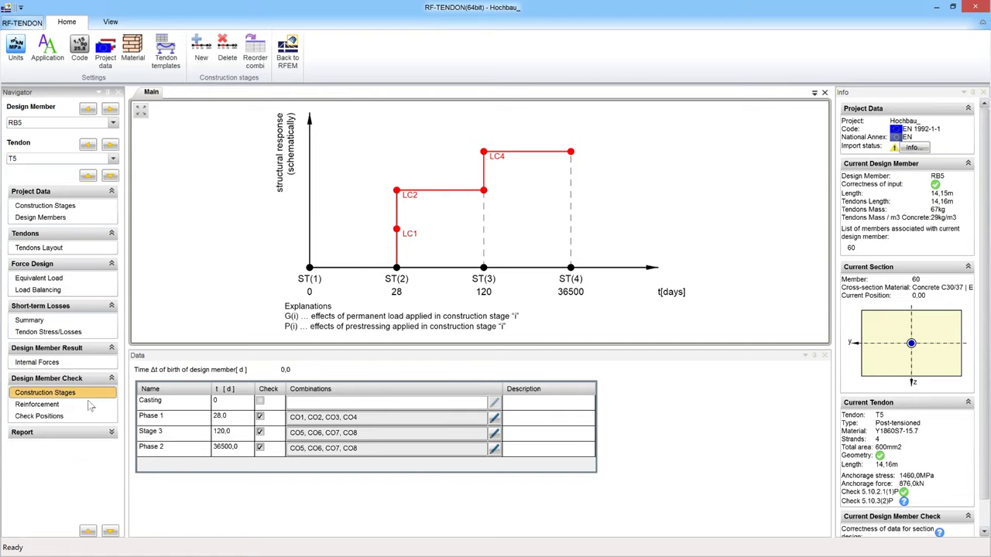
Open RB5's reinforcement zones and examine the reinforced cross-section A-A
click(39, 404)
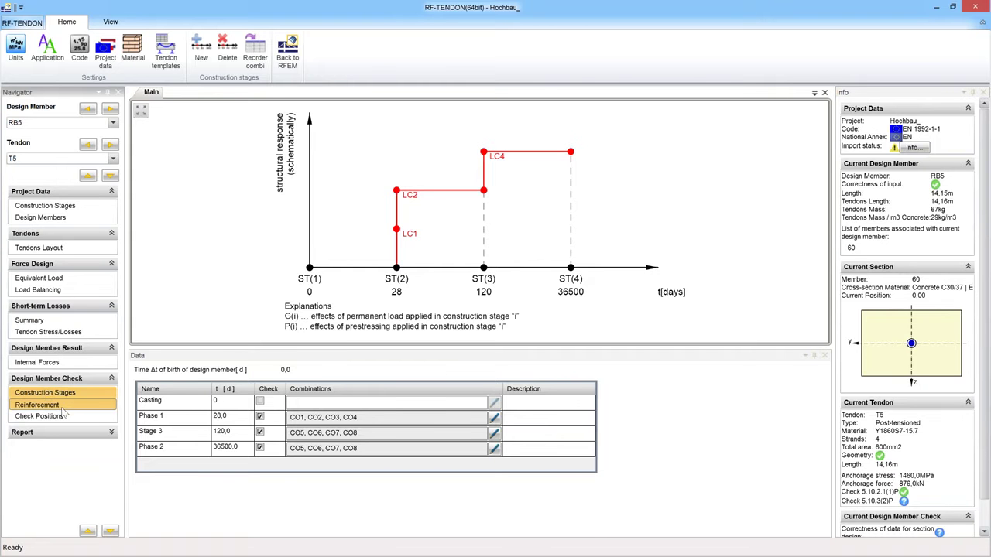
click(68, 406)
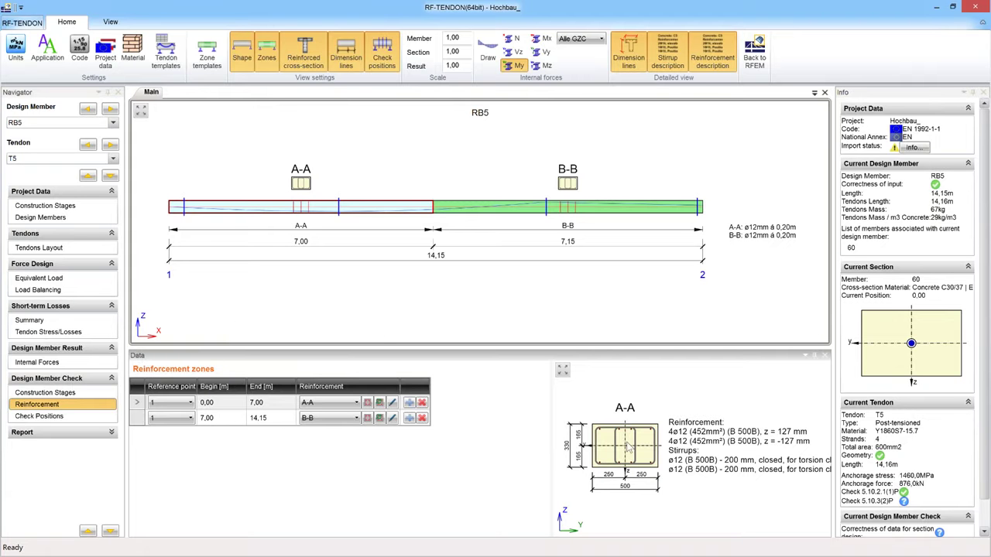
click(628, 447)
click(627, 443)
Show RB5's tendon layout in cross-section and advance the section position along the member to 14,15 m
click(47, 247)
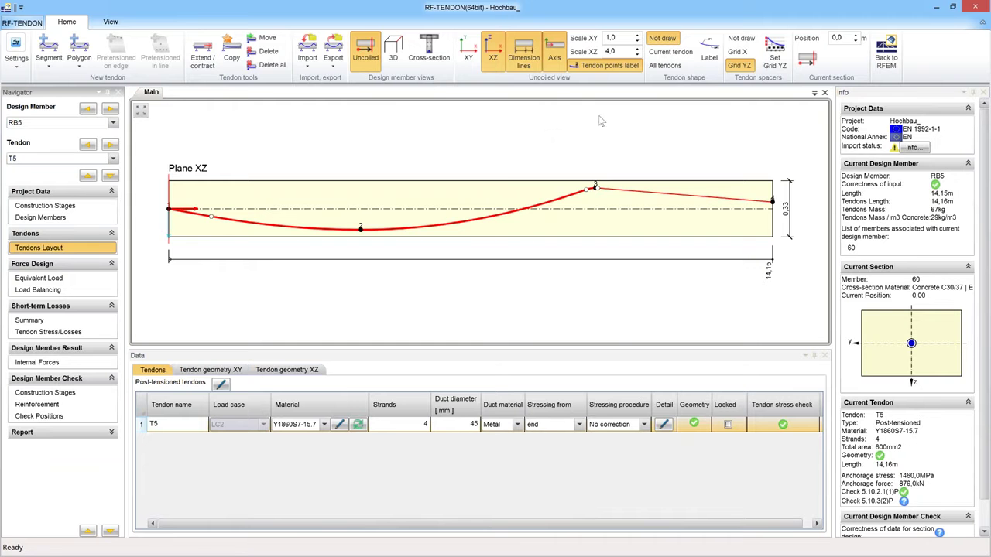
click(427, 50)
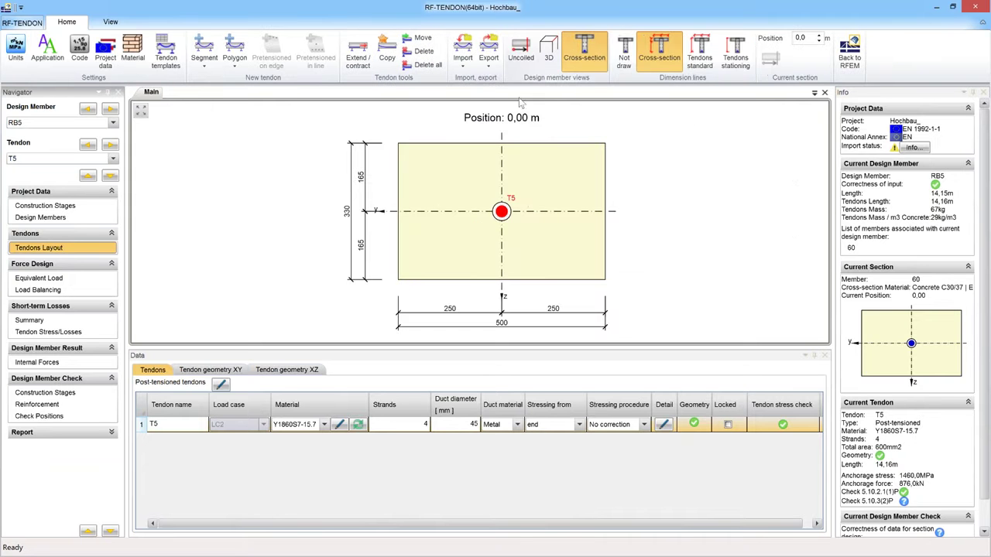
click(821, 37)
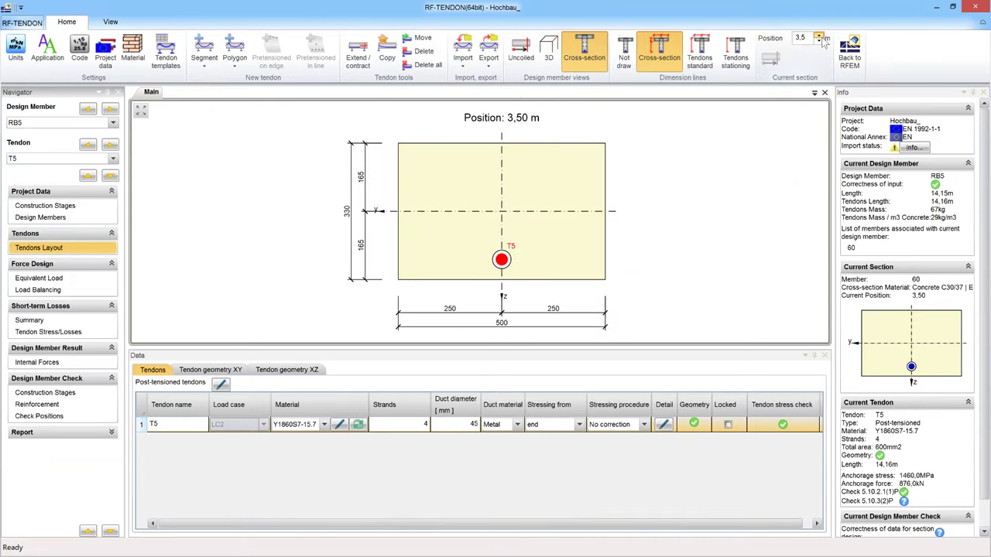
drag(825, 42, 825, 43)
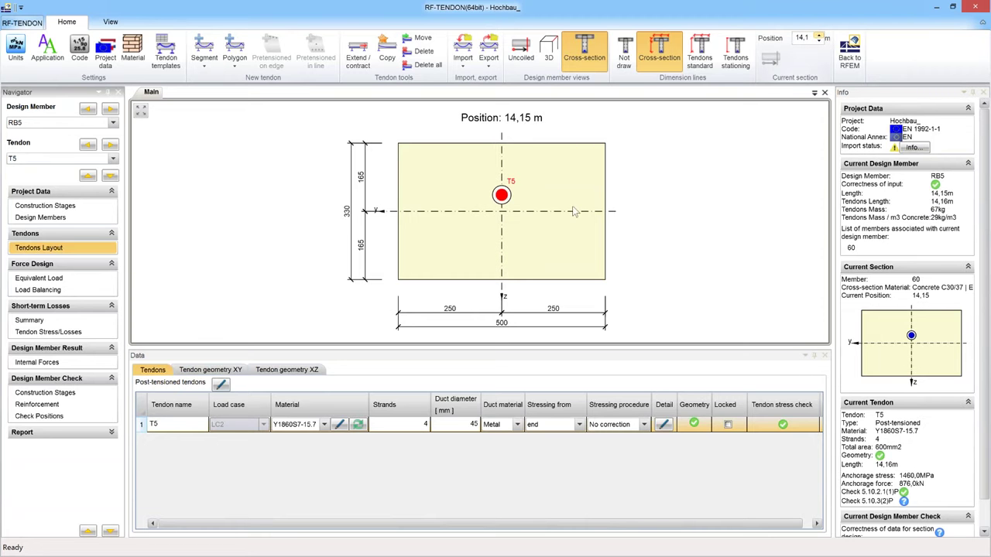
Inspect design member RIB1's tendon in cross-section at 3,00, 10,00 and 17,00 m, and return to the uncoiled view
click(113, 123)
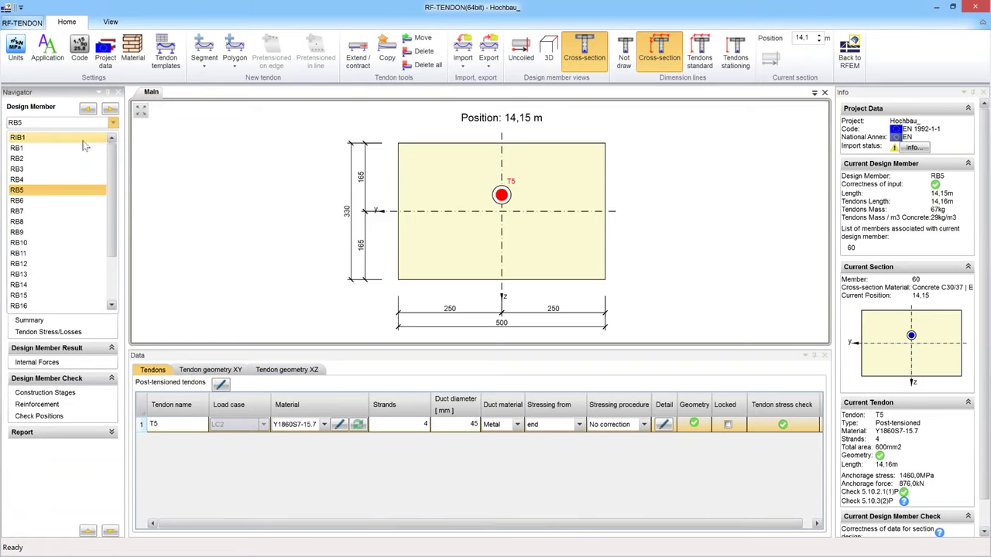
click(84, 137)
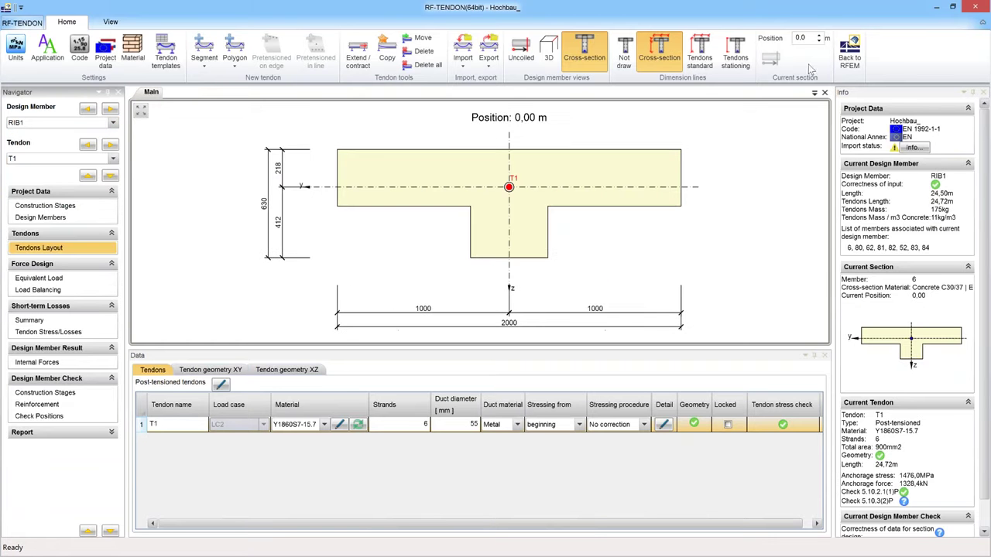
click(820, 35)
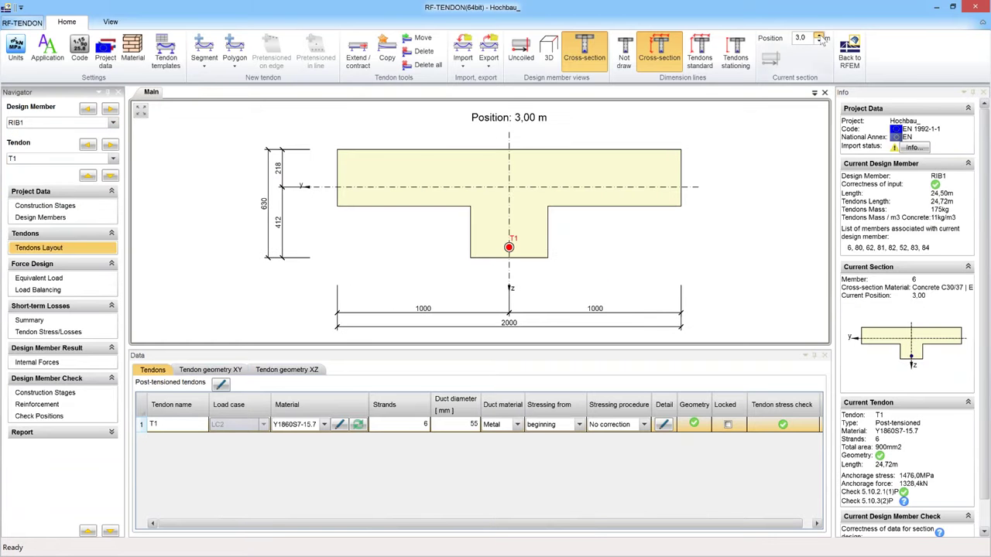
click(820, 36)
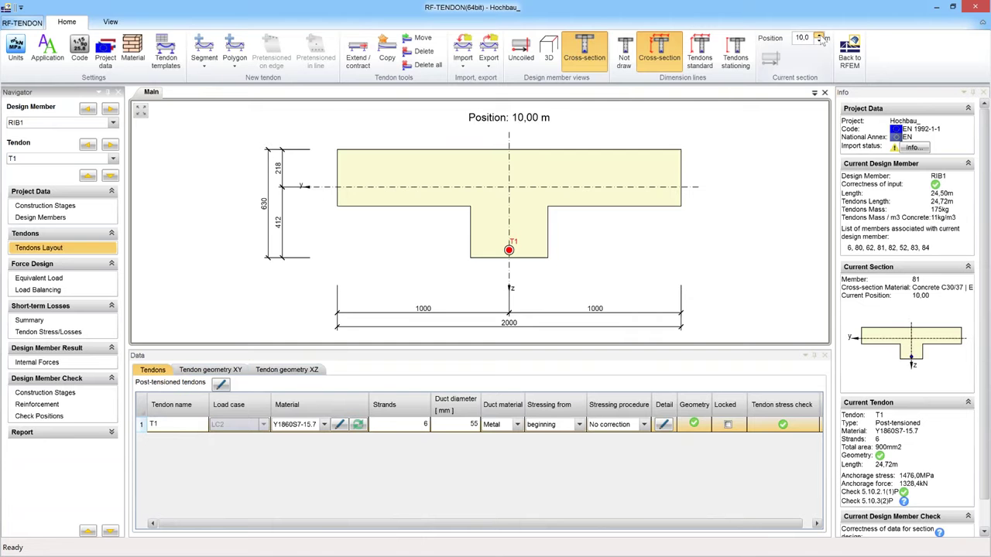
click(820, 35)
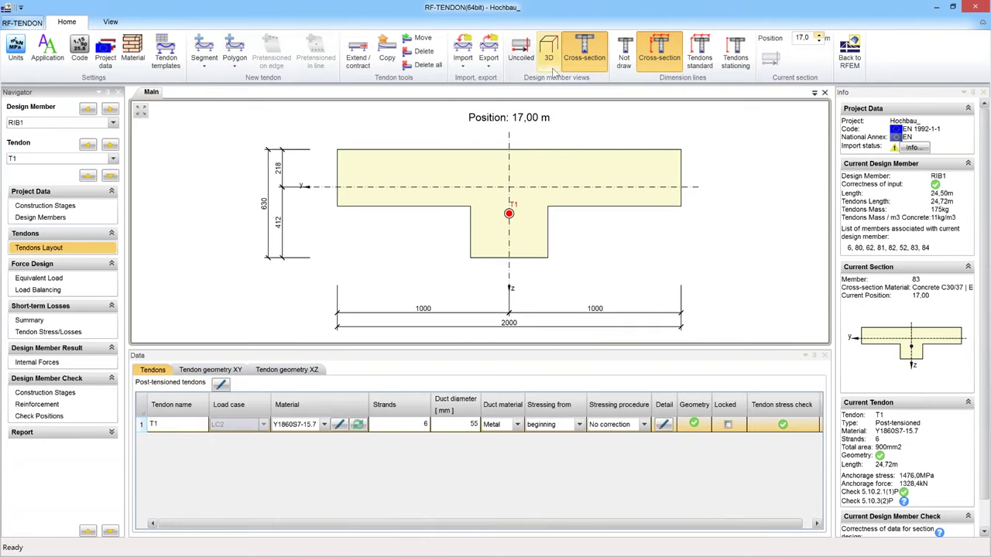
click(520, 53)
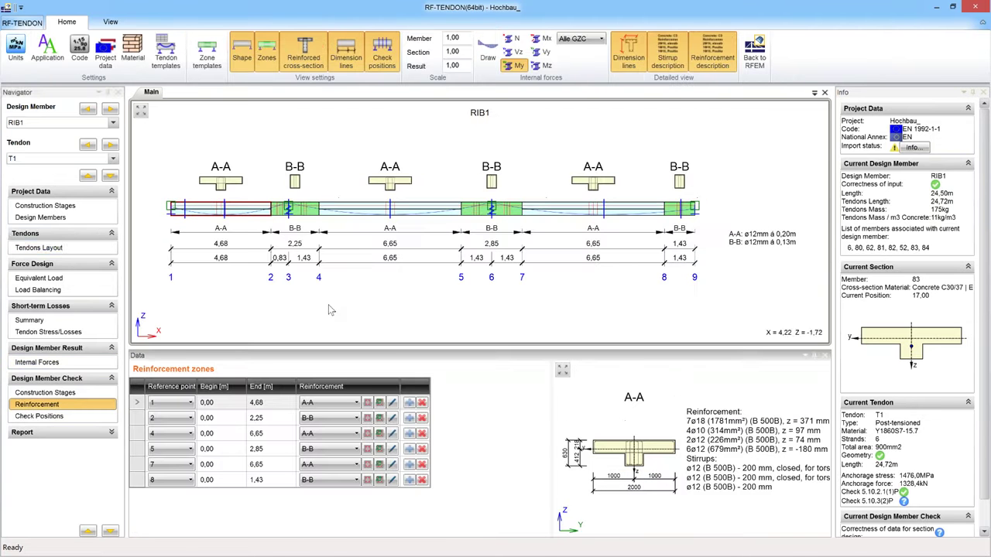
Make RB5 the current design member and run the FEM calculation for its check positions
click(112, 124)
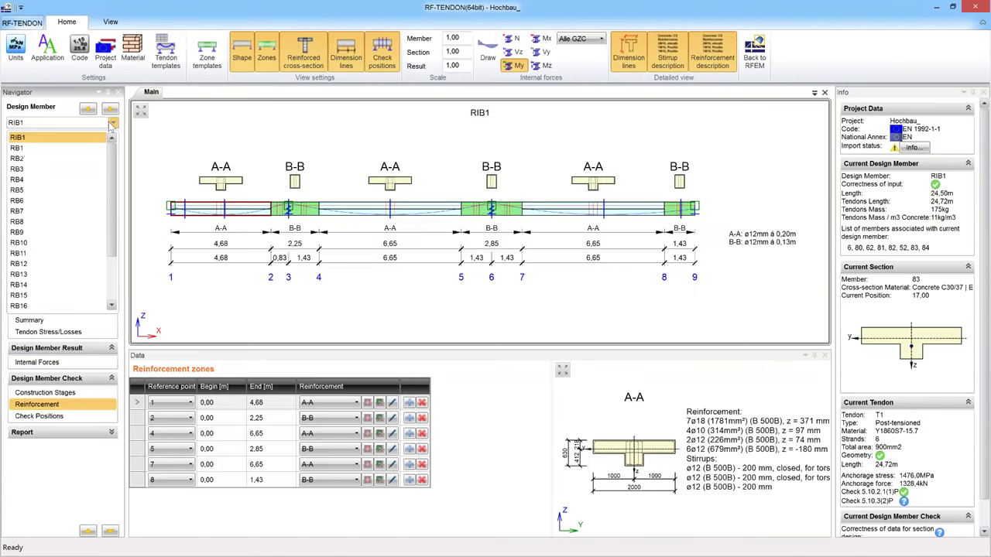
click(35, 191)
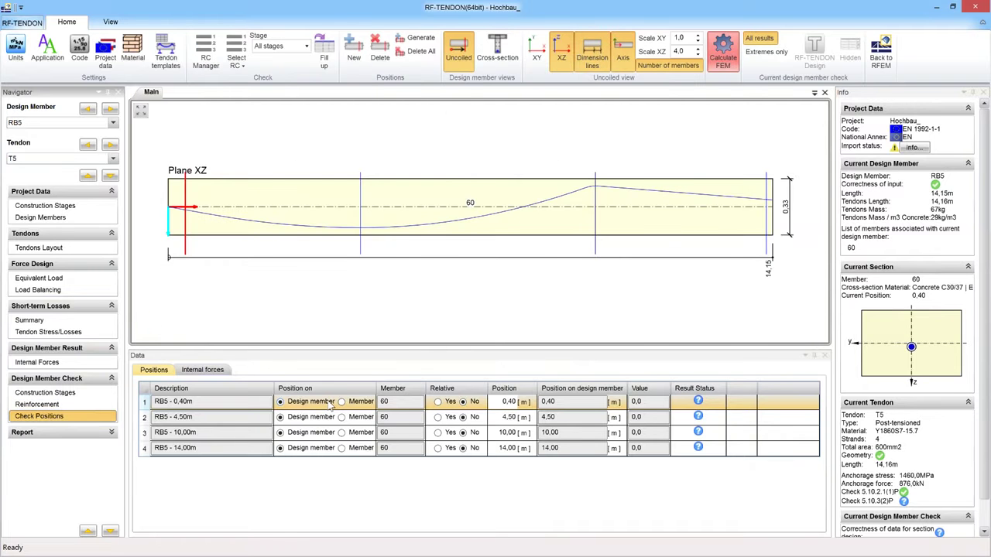
click(724, 48)
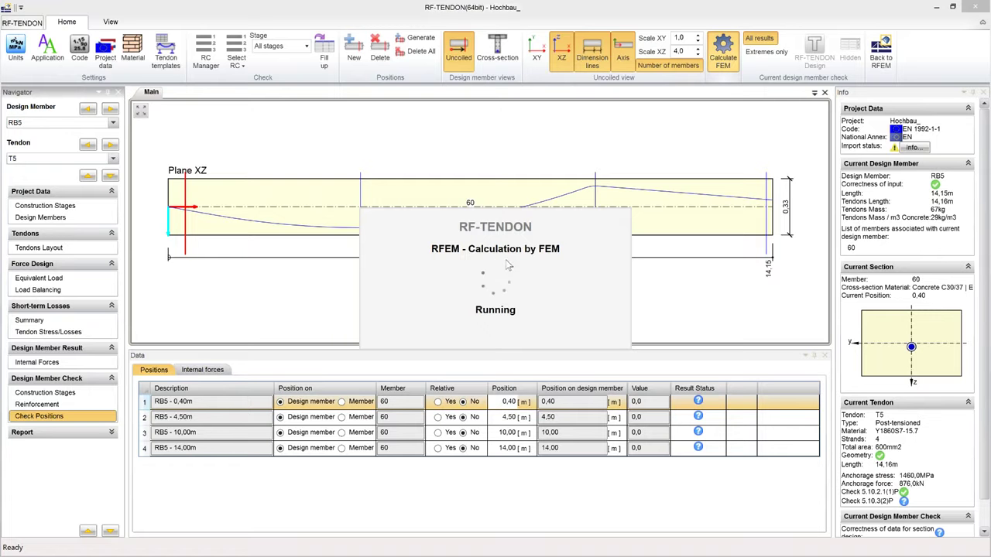
Show the "Modelling in RFEM" presentation slide during the calculation, and return to RF-TENDON to dismiss the calculation message
key(alt+Tab)
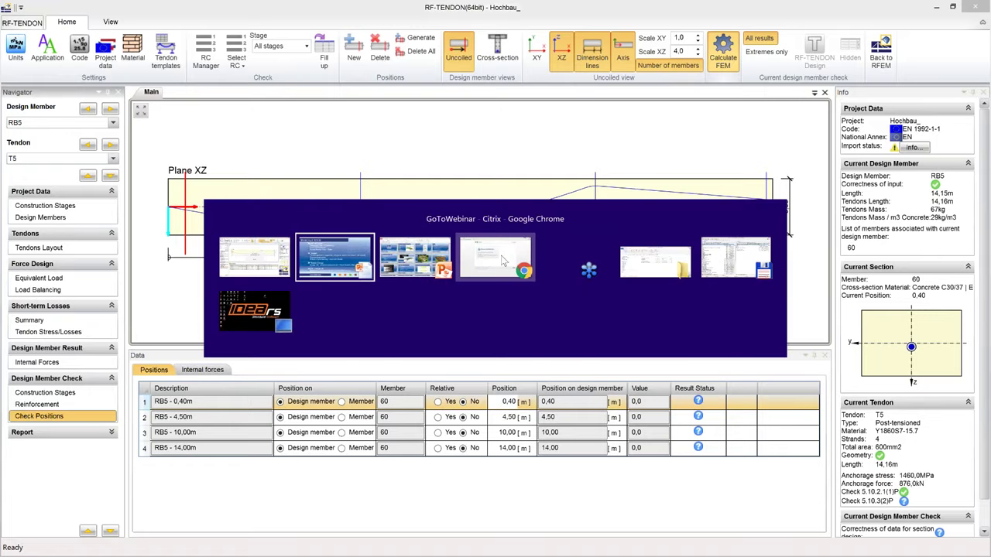
mouse_move(503, 261)
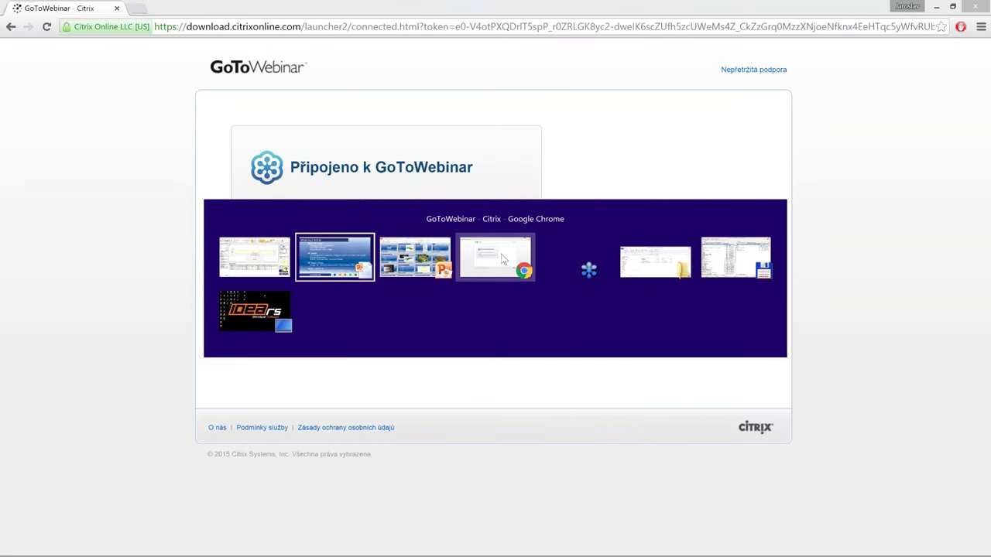
click(357, 259)
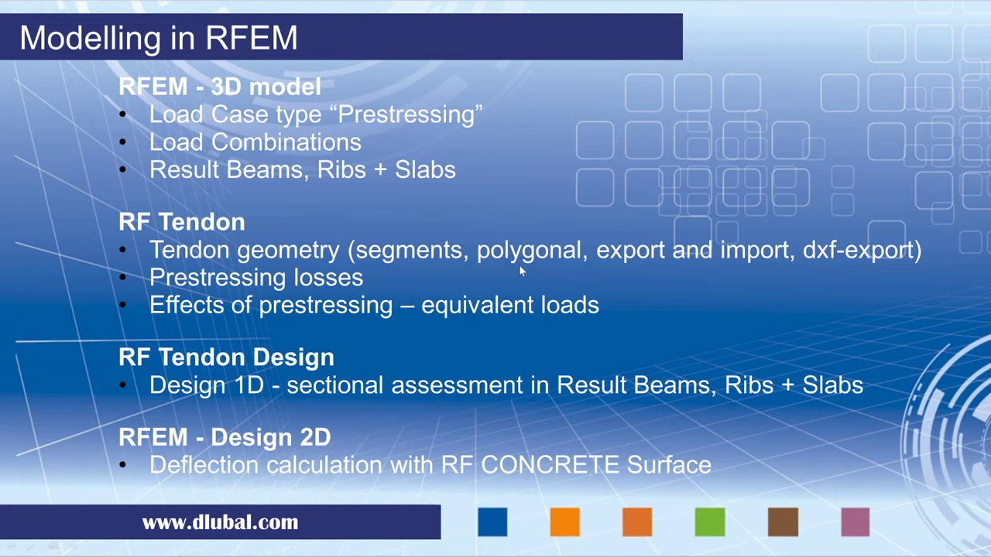
key(alt+Tab)
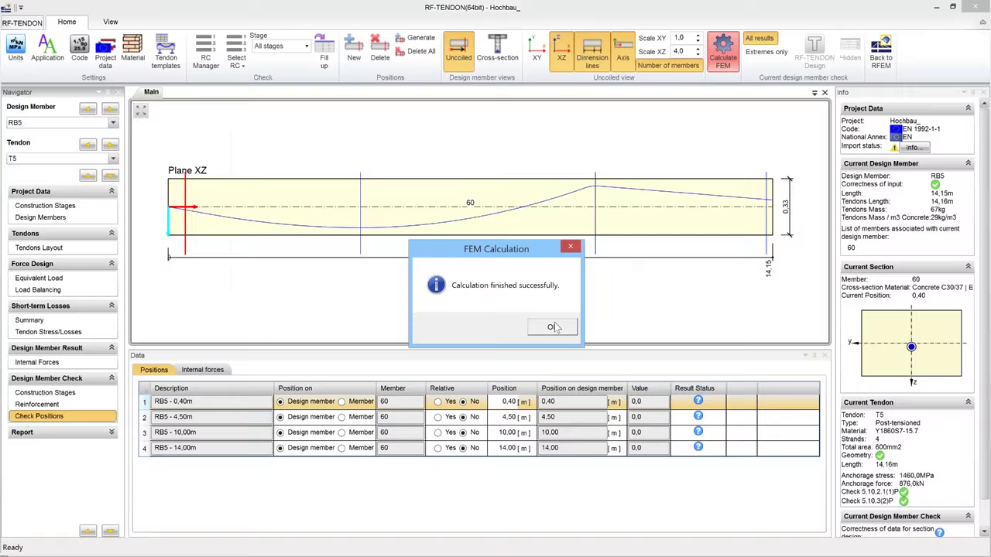
click(554, 328)
key(alt+Tab)
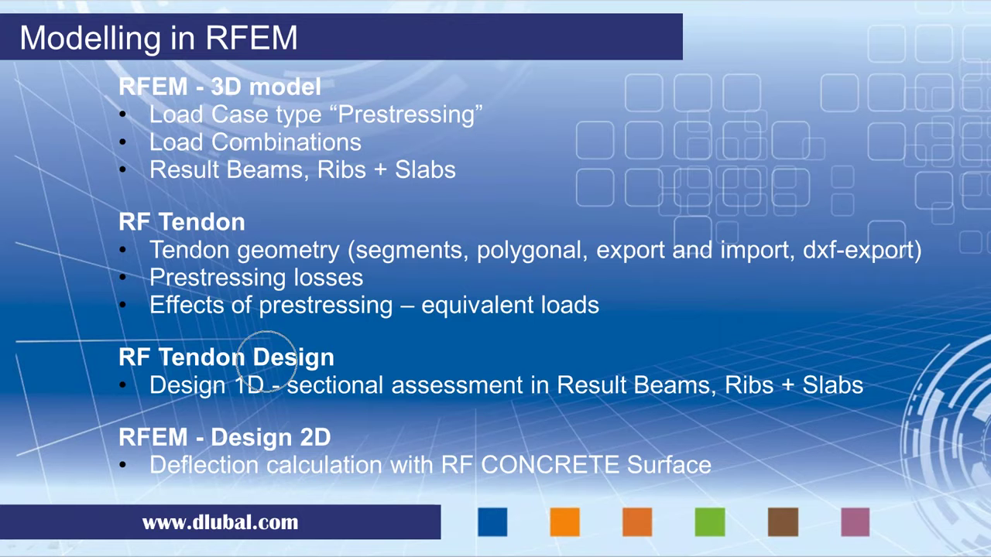
key(alt+Tab)
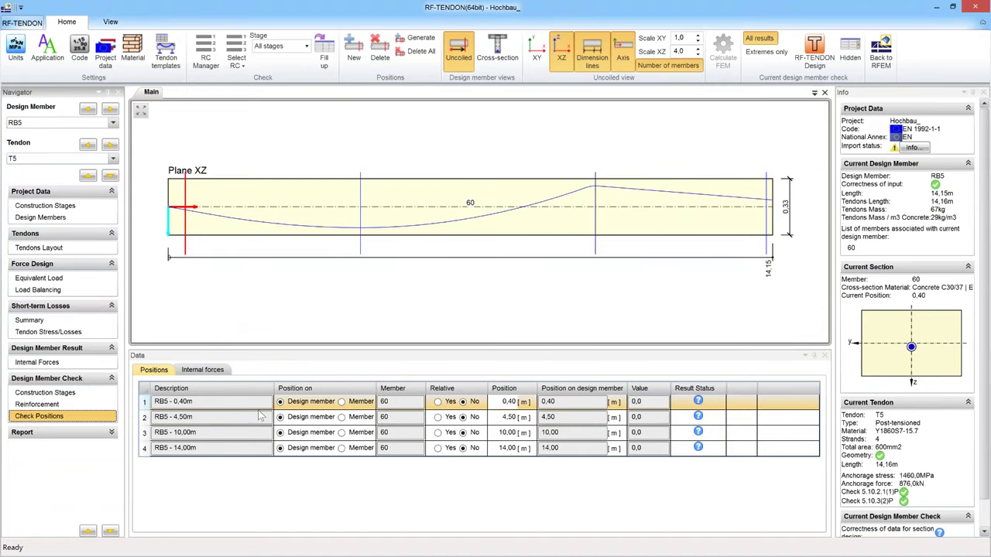
Go through RB5's check positions at 4,50, 10,00 and 14,00 m and open the member in RF-TENDON Design
click(227, 418)
click(231, 434)
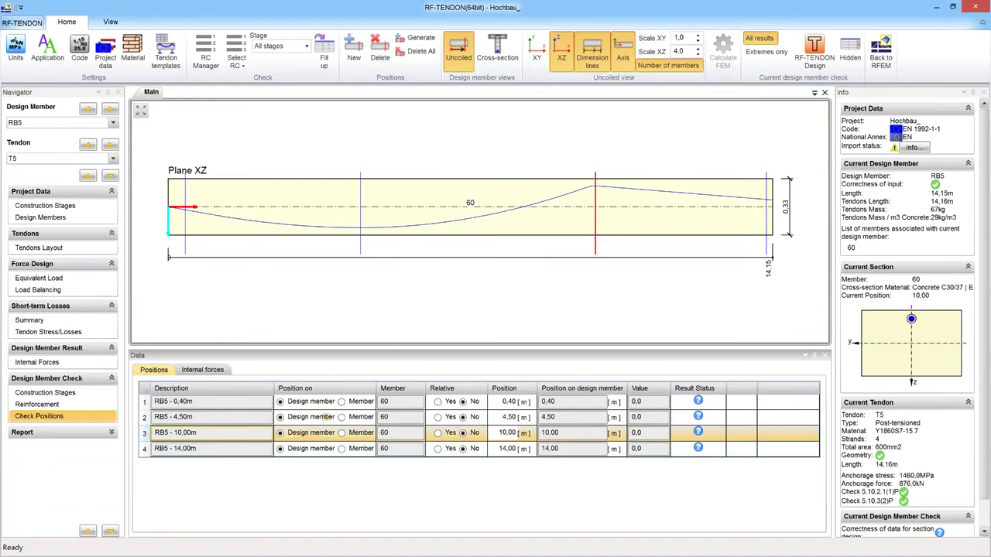
click(238, 449)
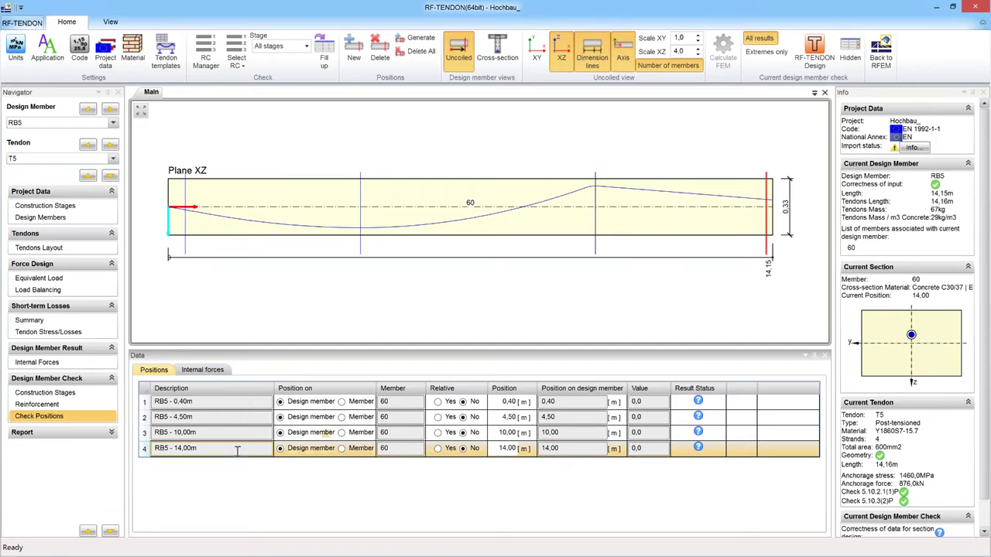
click(807, 59)
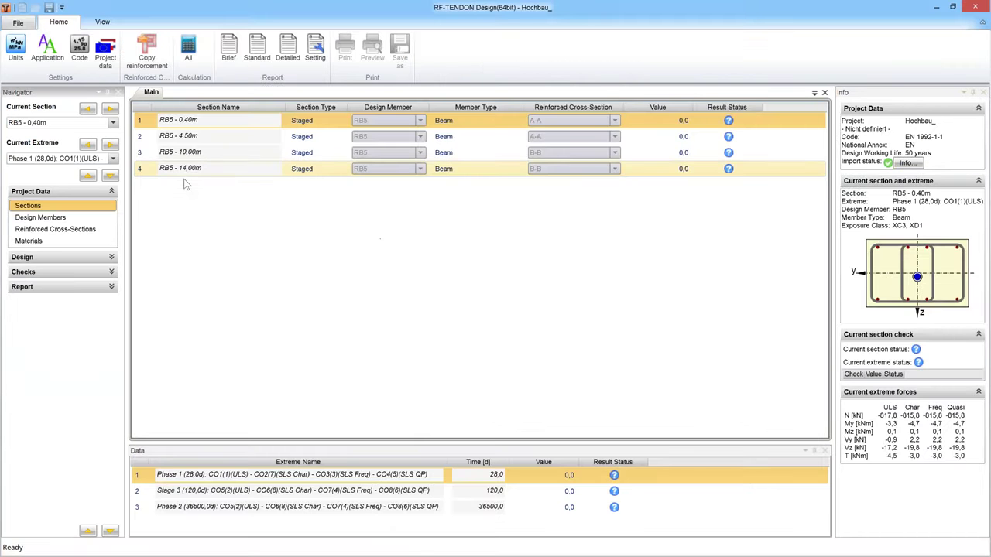
Compare the tendon position and extreme forces of RB5's sections at 4,50, 10,00 and 14,00 m
click(307, 140)
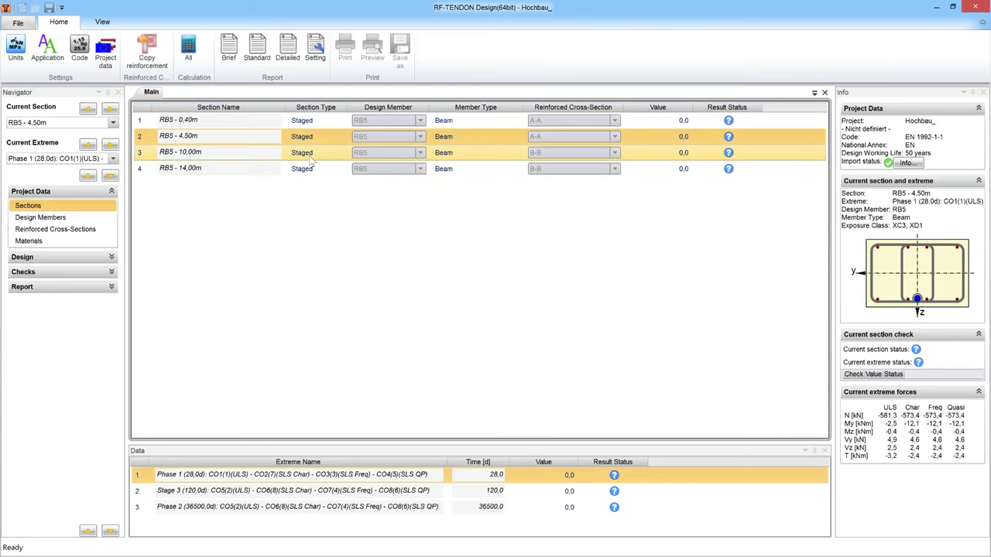
click(311, 154)
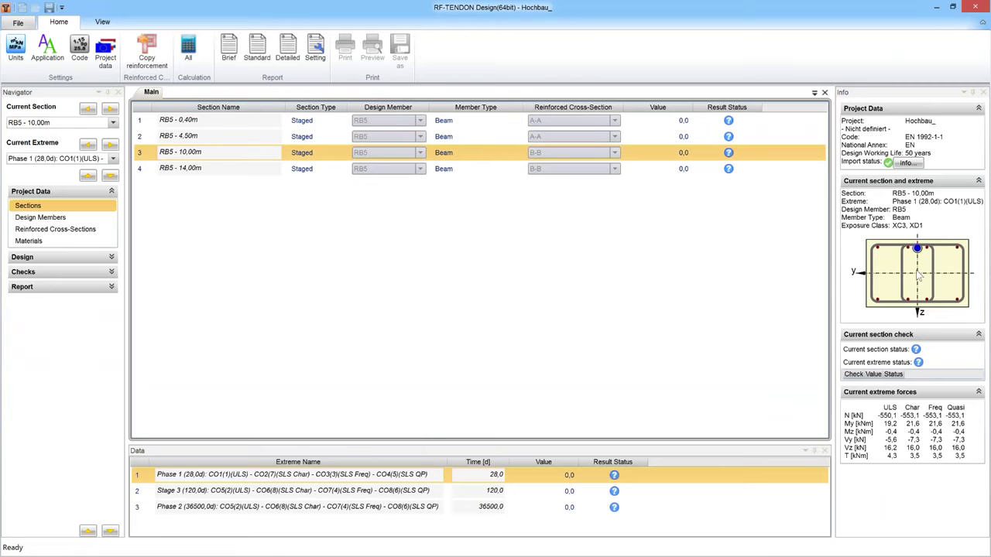
click(306, 171)
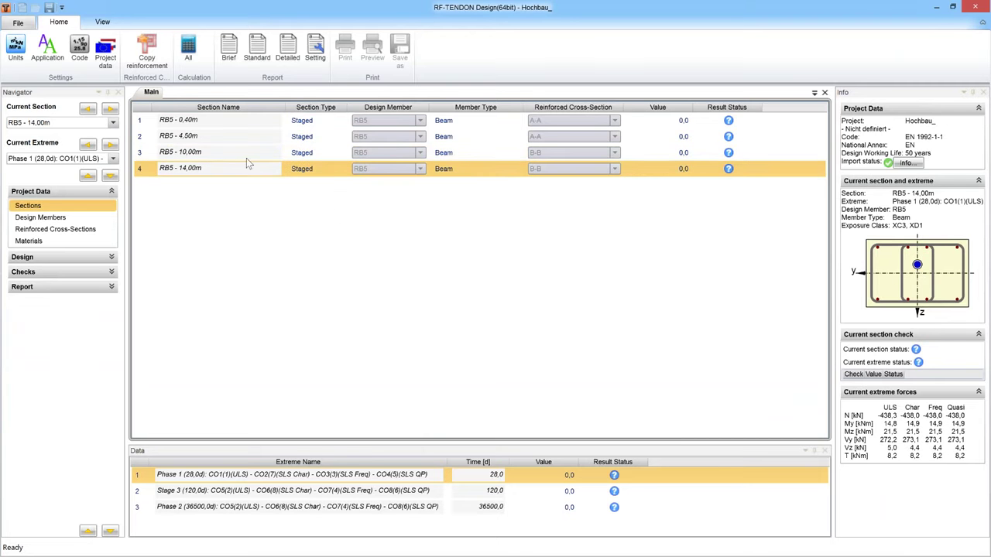
ctrl+click(302, 154)
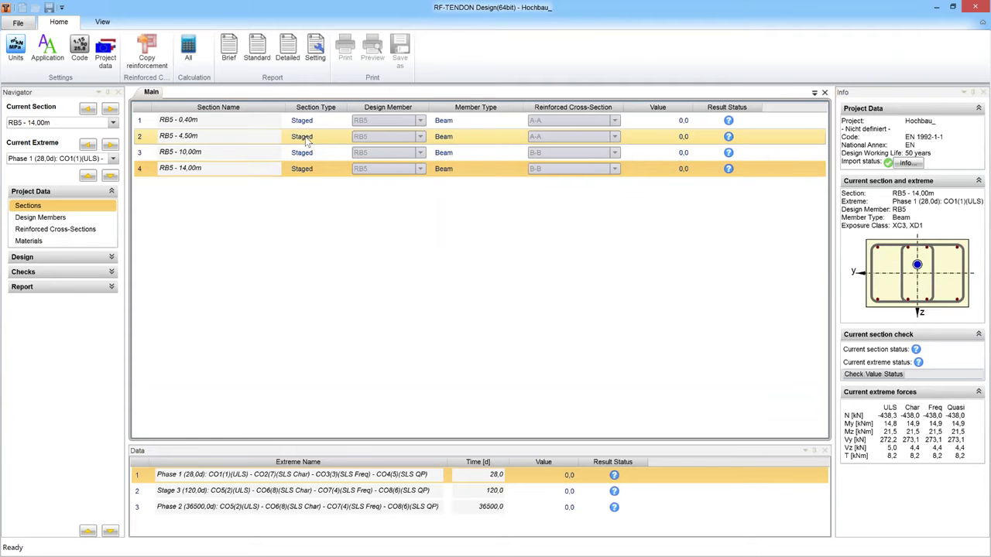
Make RB5 - 4,50m the current section and calculate the checks for all sections
click(306, 139)
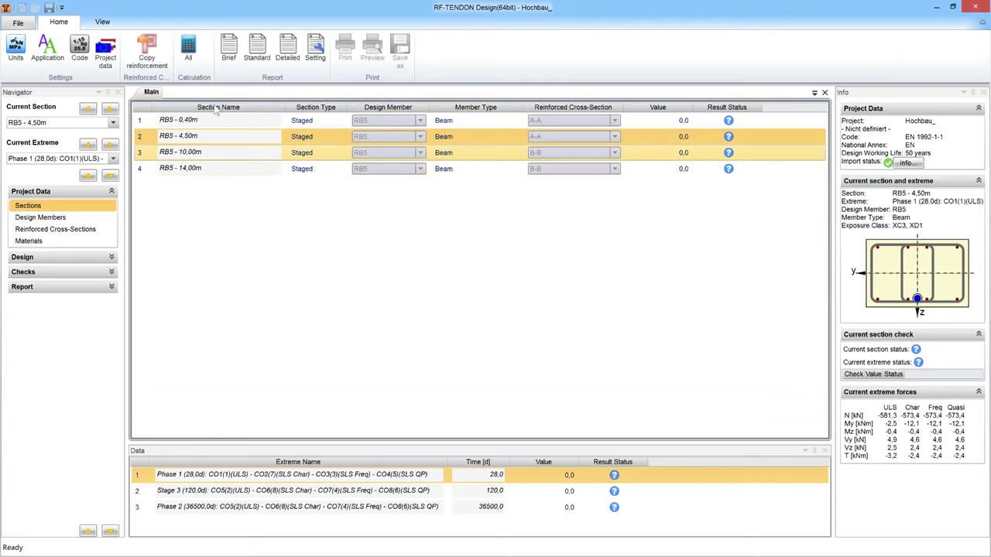
click(192, 49)
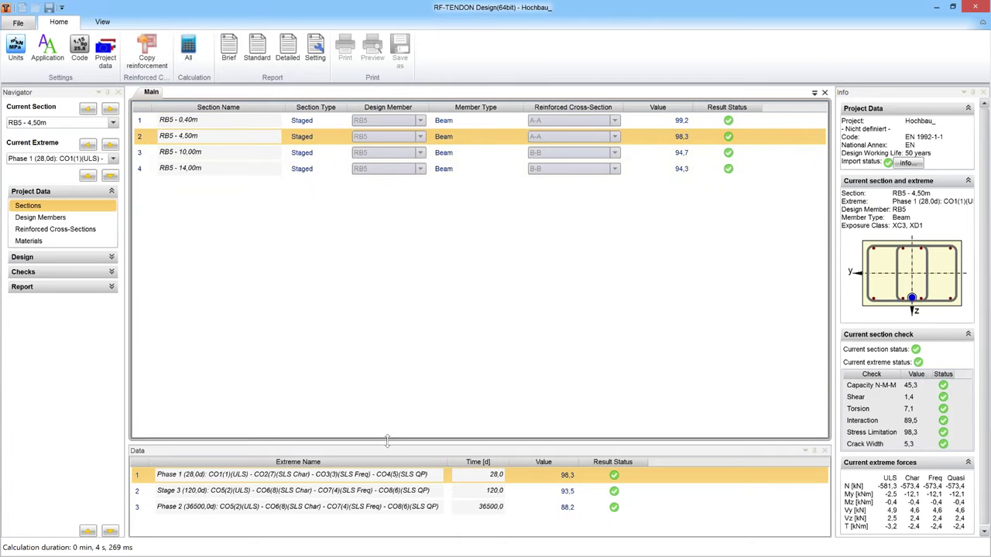
Enlarge the extremes table and review the check results and combinations of Phase 1, Stage 3 and Phase 2
drag(388, 441, 387, 353)
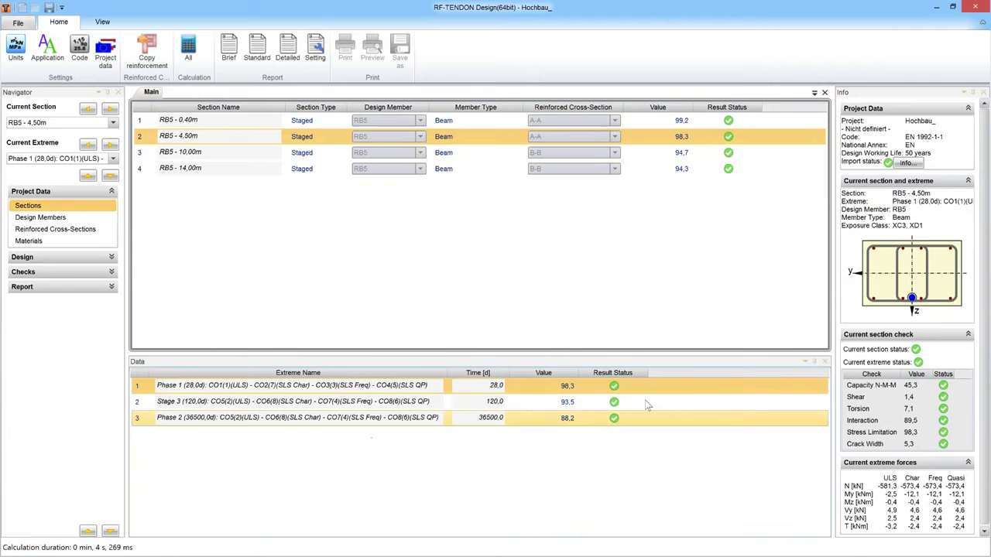
mouse_move(697, 390)
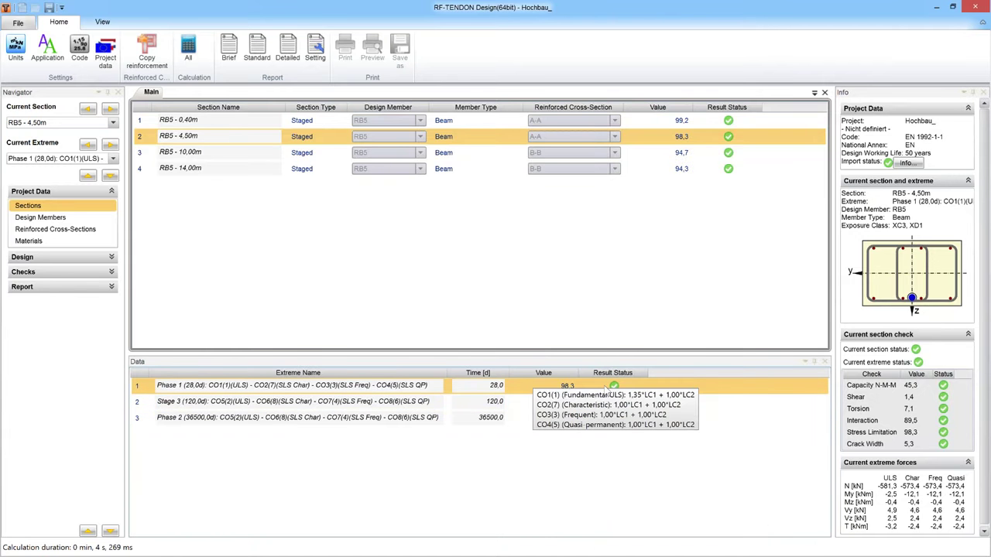
click(480, 407)
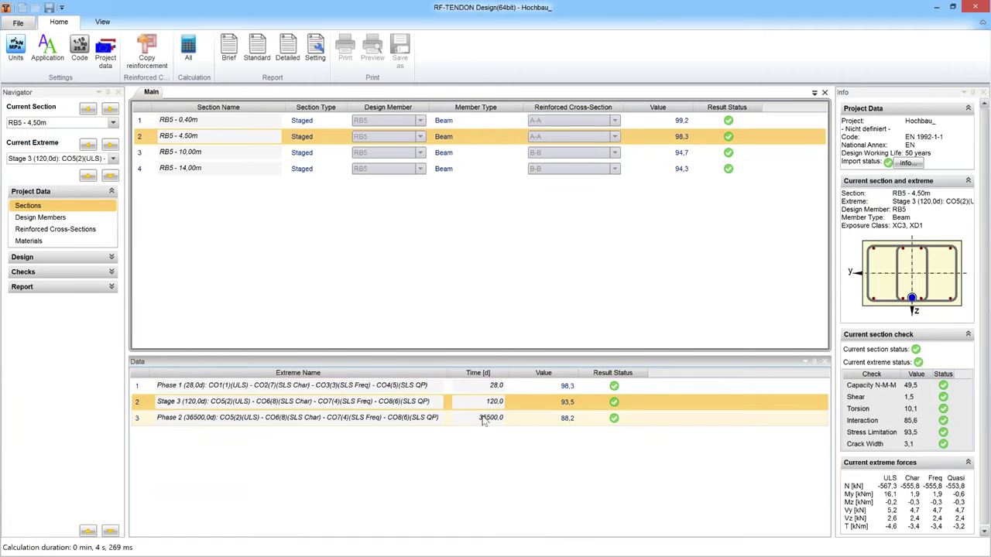
click(483, 420)
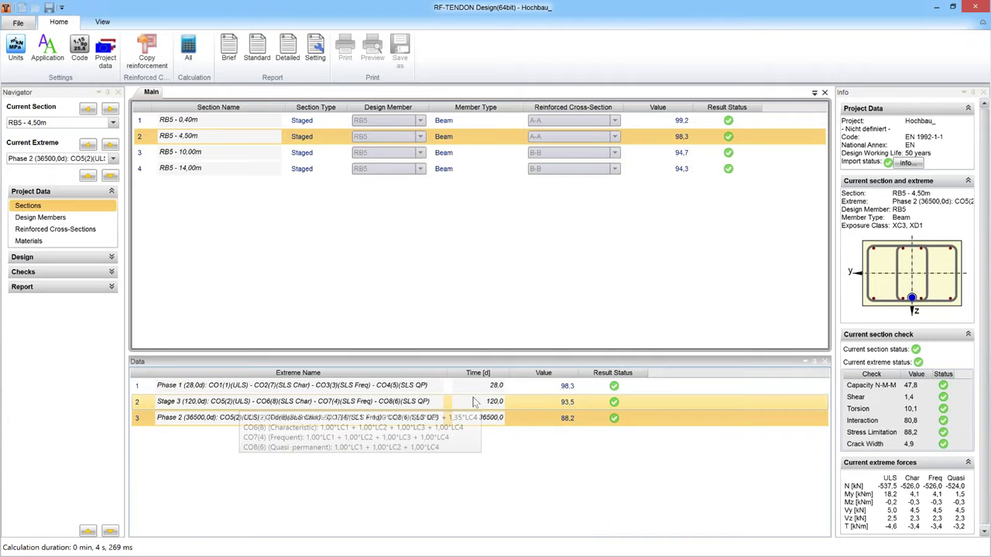
Examine the design's construction stages for section RB5 - 4,50m, stepping through Phase 1, Stage 3 and Phase 2 on the time axis
click(46, 257)
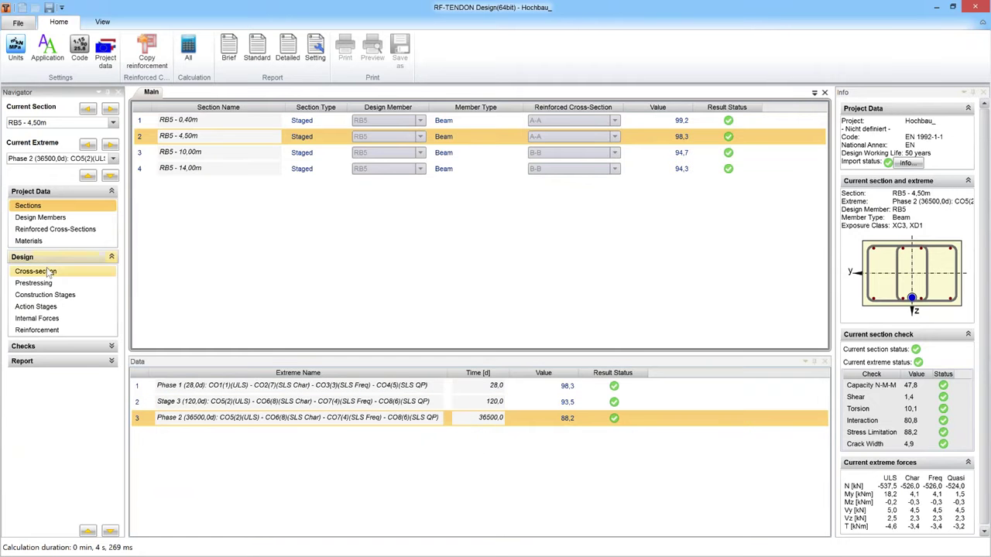
click(53, 295)
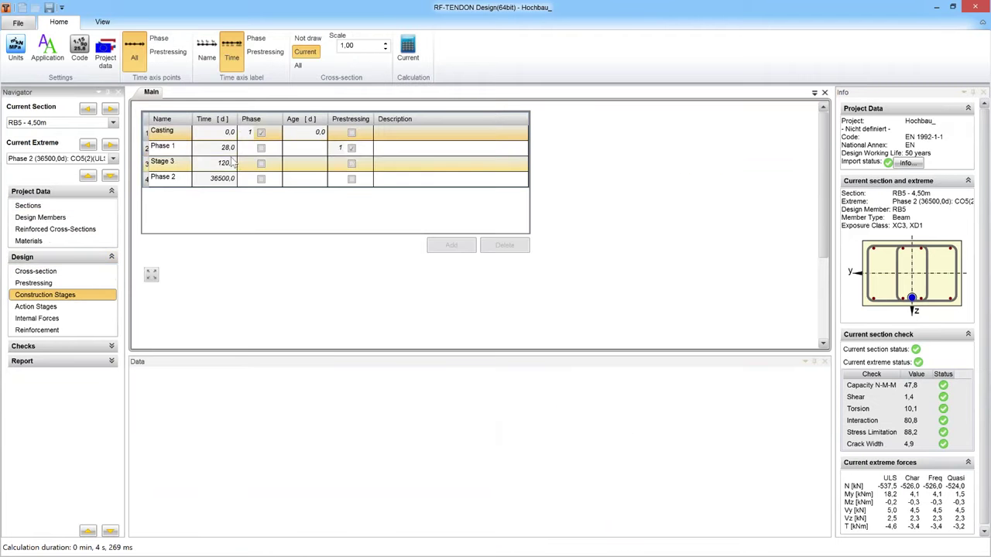
click(226, 151)
click(223, 163)
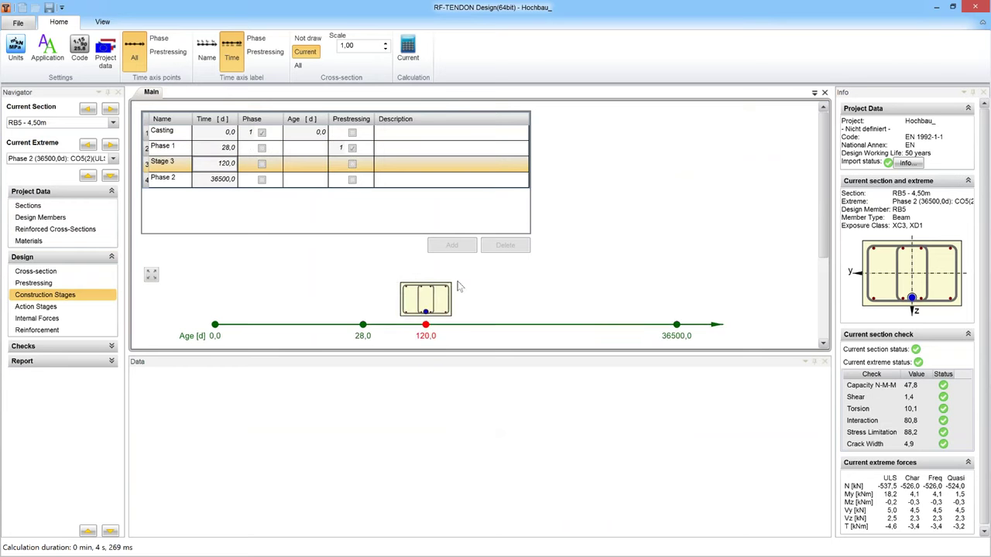
scroll(456, 288, down, 1)
click(272, 156)
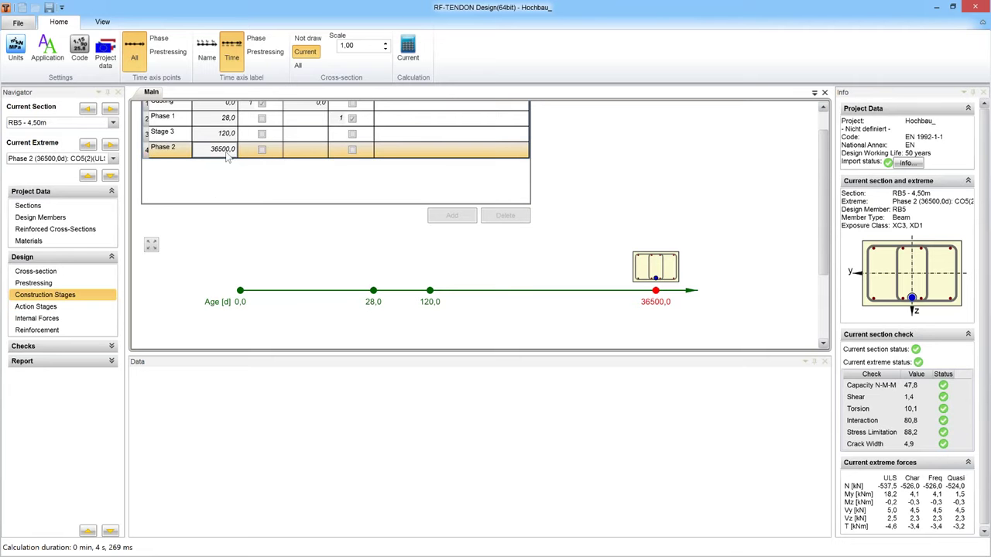
Review the action stages and the reinforced cross-section A-A of section RB5 - 4,50m, and list the available checks
click(49, 320)
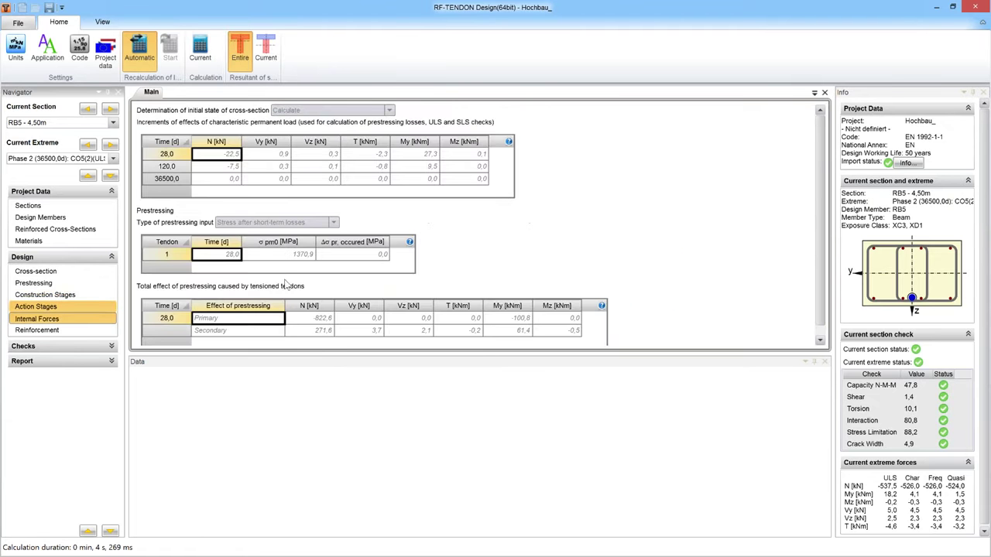
click(73, 333)
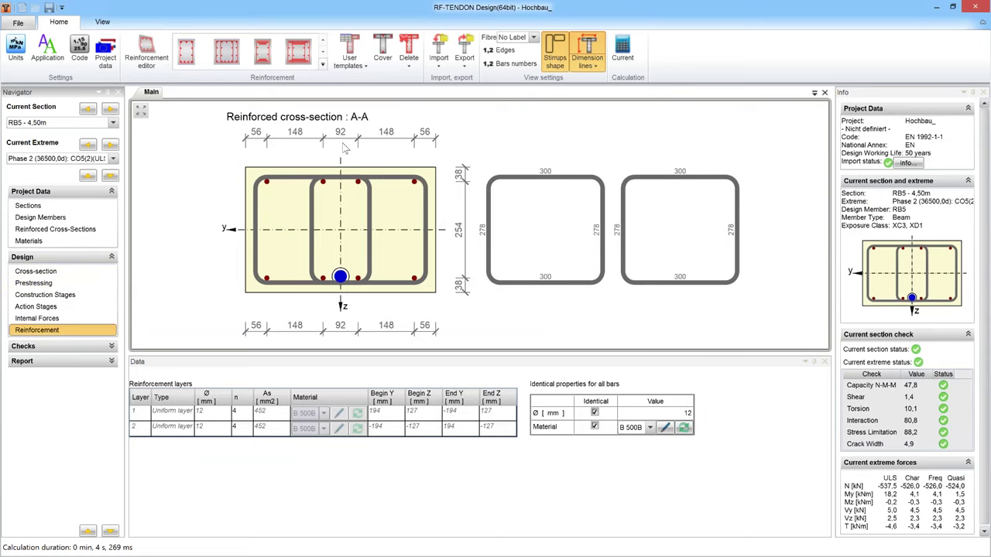
click(58, 345)
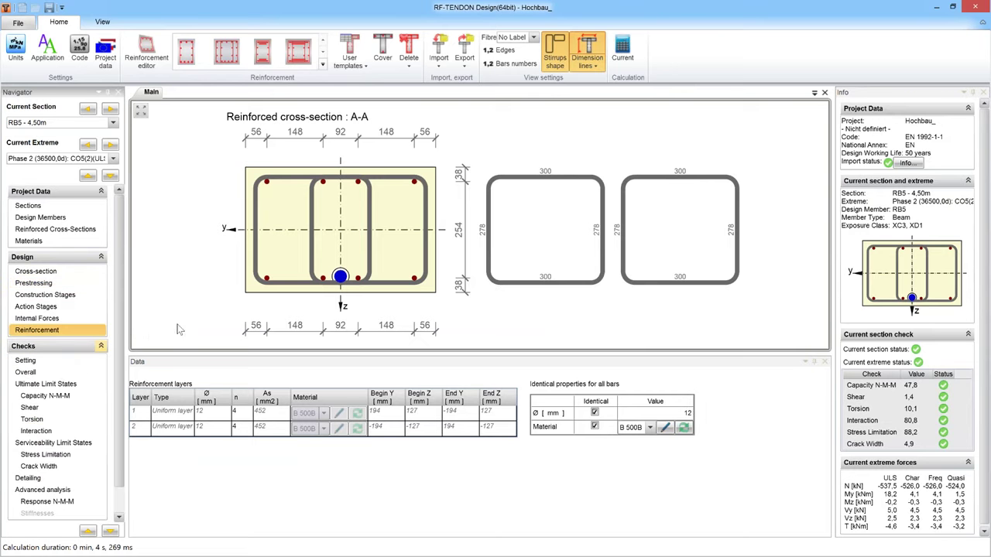
Review the Capacity N-M-M check of section RB5 - 4,50m and enlarge its result tables
scroll(120, 344, down, 1)
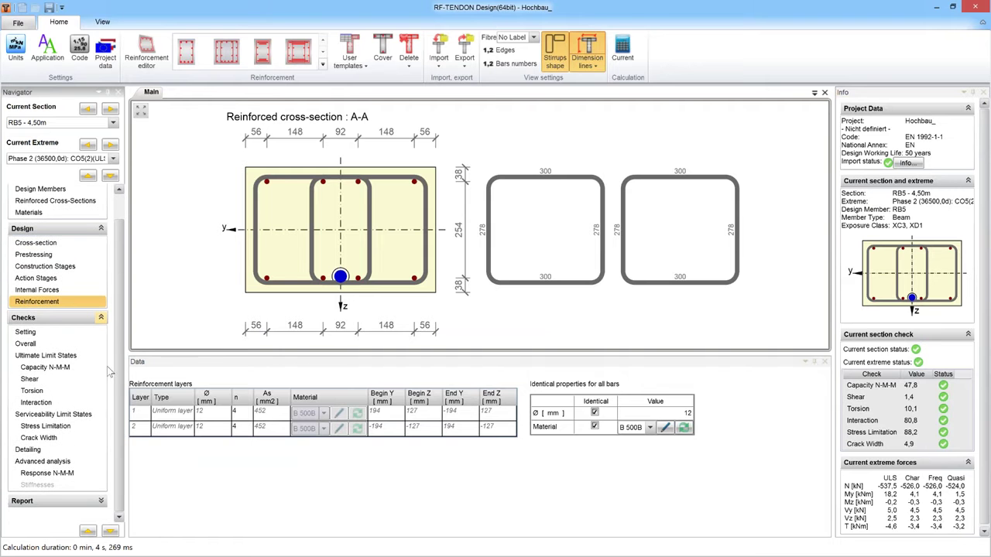
click(39, 368)
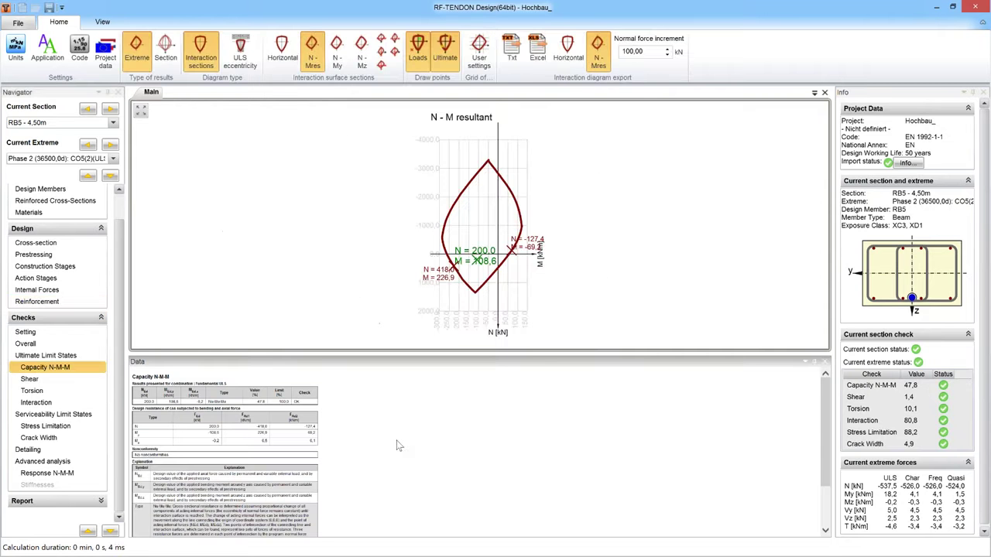
ctrl+scroll(399, 446, up, 3)
scroll(471, 420, up, 1)
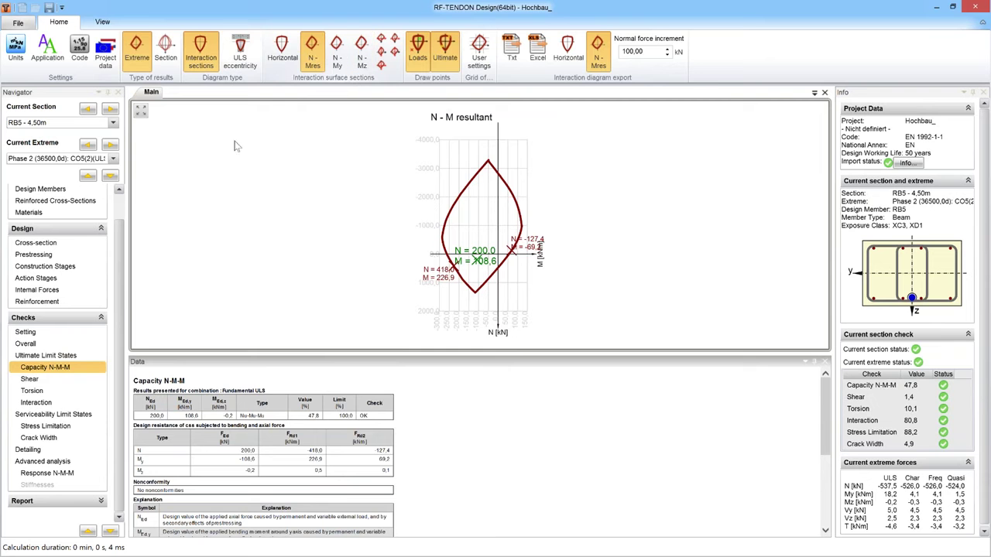
Compare the effective cross-sections of the shear check for sections RB5 - 4,50m, RB5 - 0,40m and RB5 - 14,00m
click(66, 381)
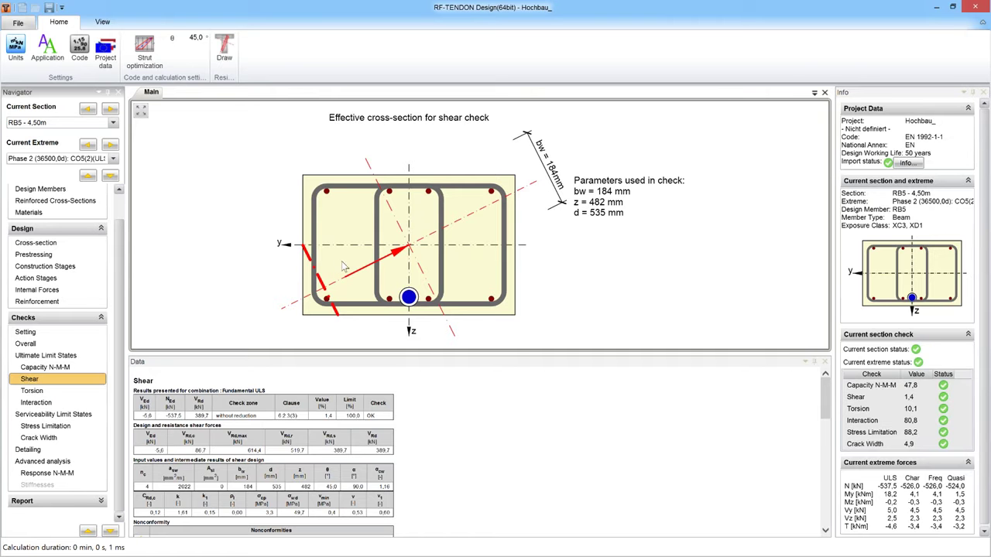
click(113, 122)
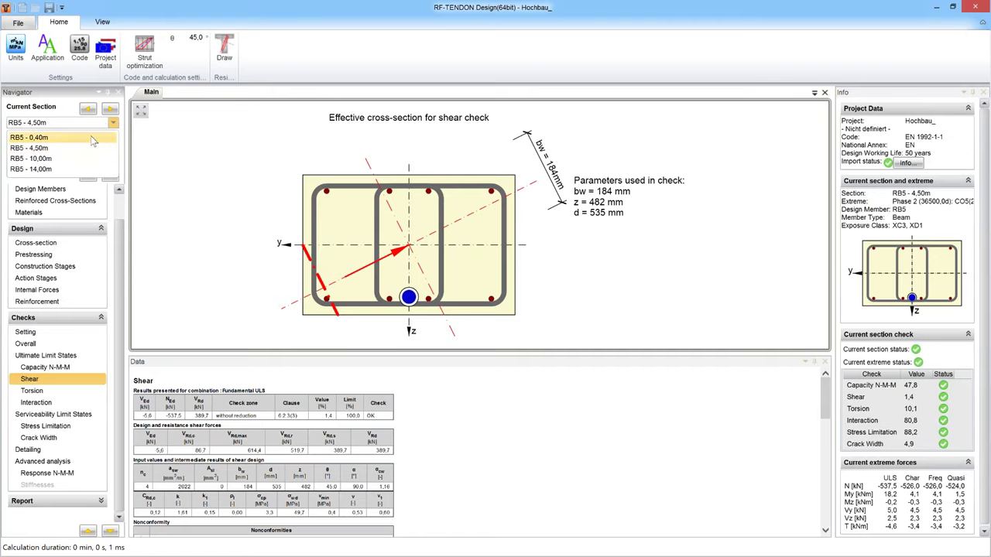
click(92, 139)
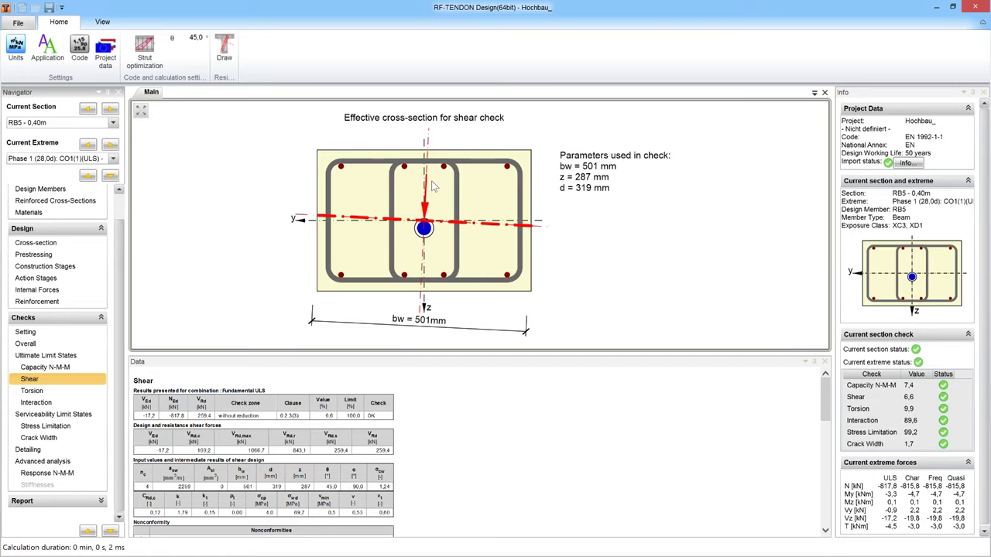
mouse_move(428, 188)
click(113, 124)
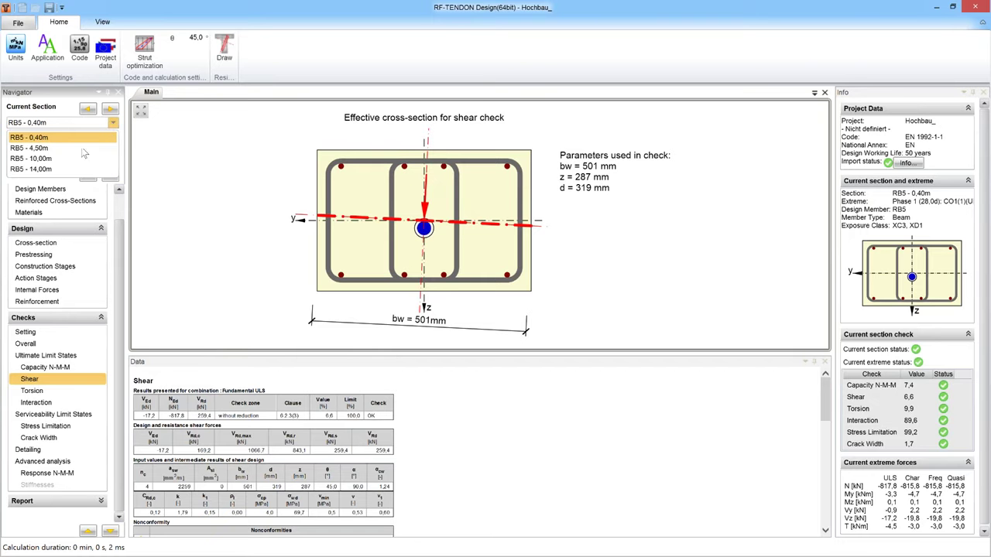
click(69, 168)
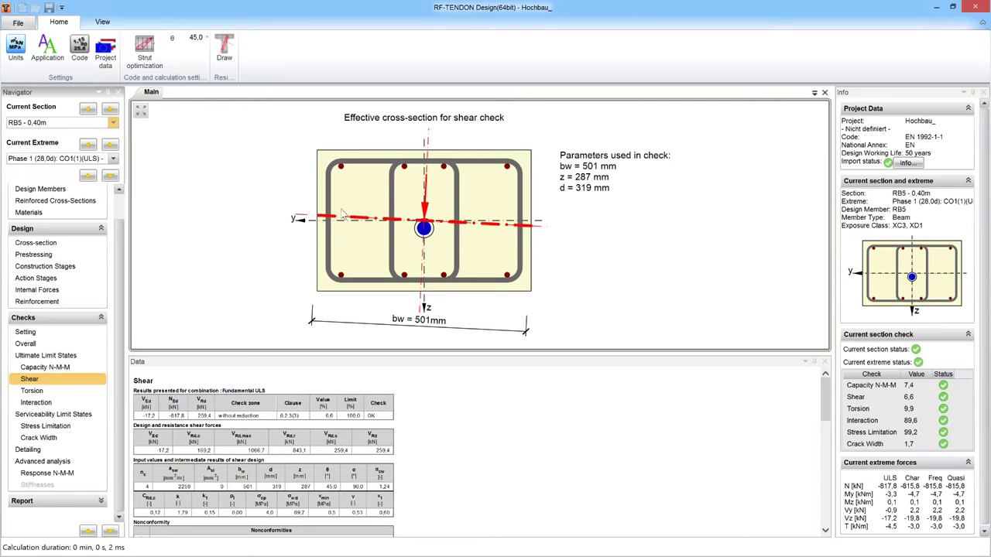
mouse_move(379, 235)
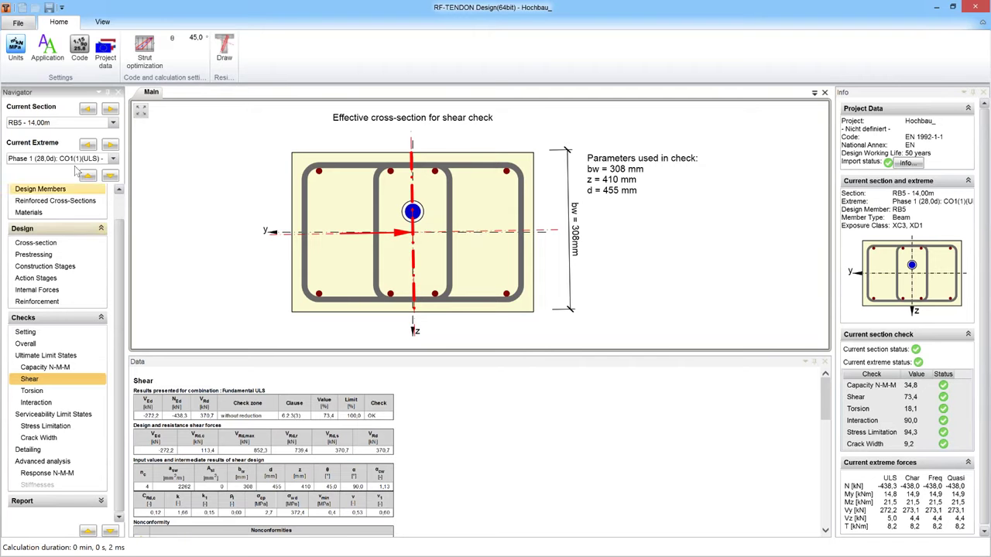
Return to section RB5 - 4,50m and review its torsion, interaction, stress limitation and crack width checks
click(113, 122)
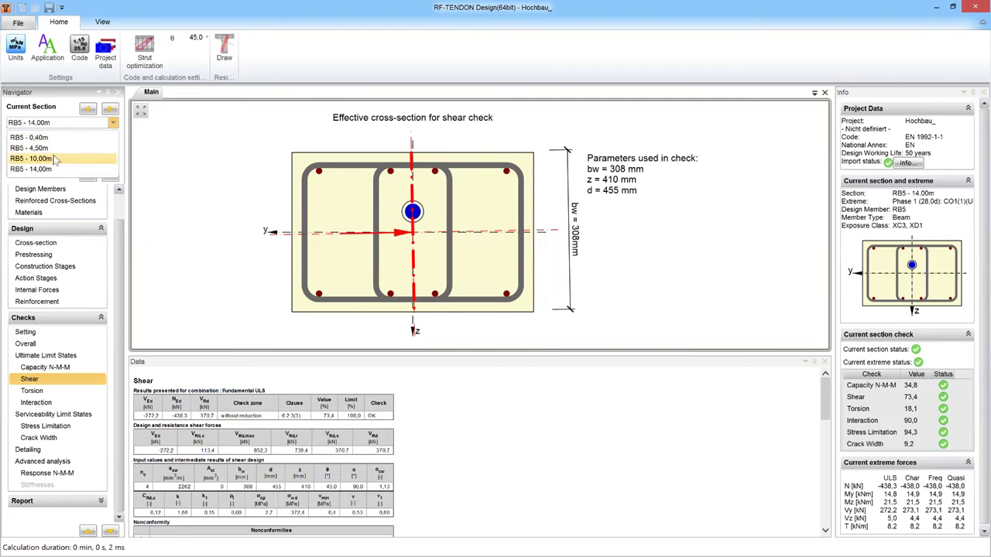
click(56, 150)
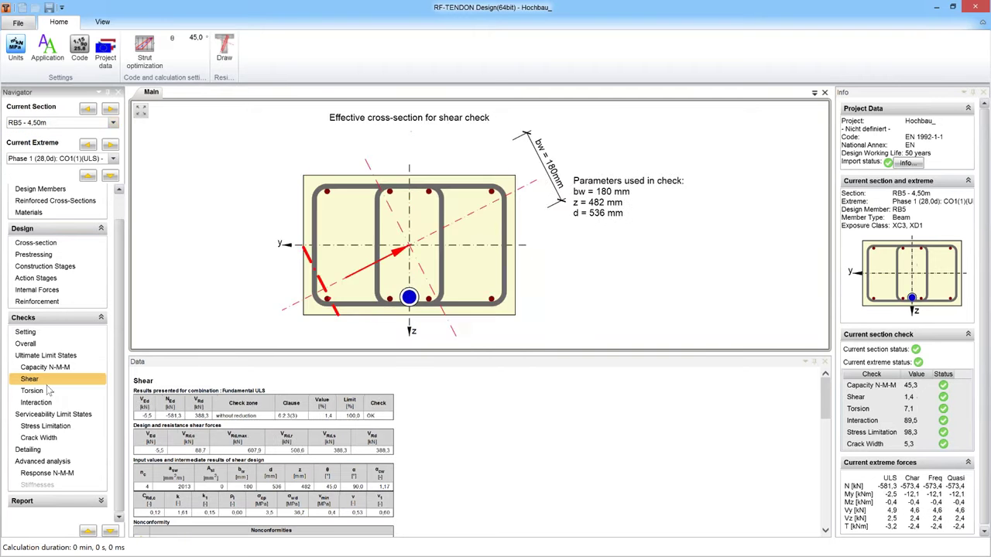
click(93, 391)
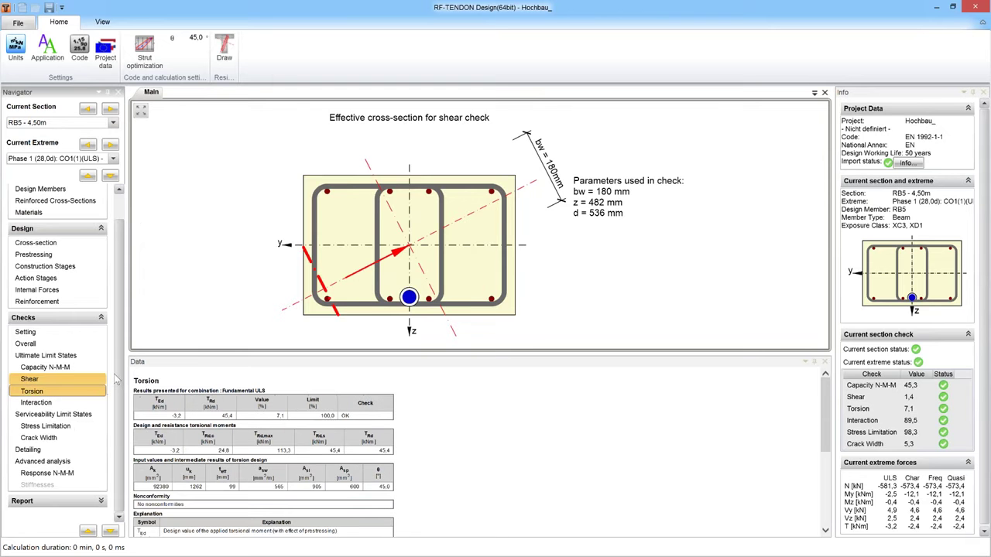
click(57, 406)
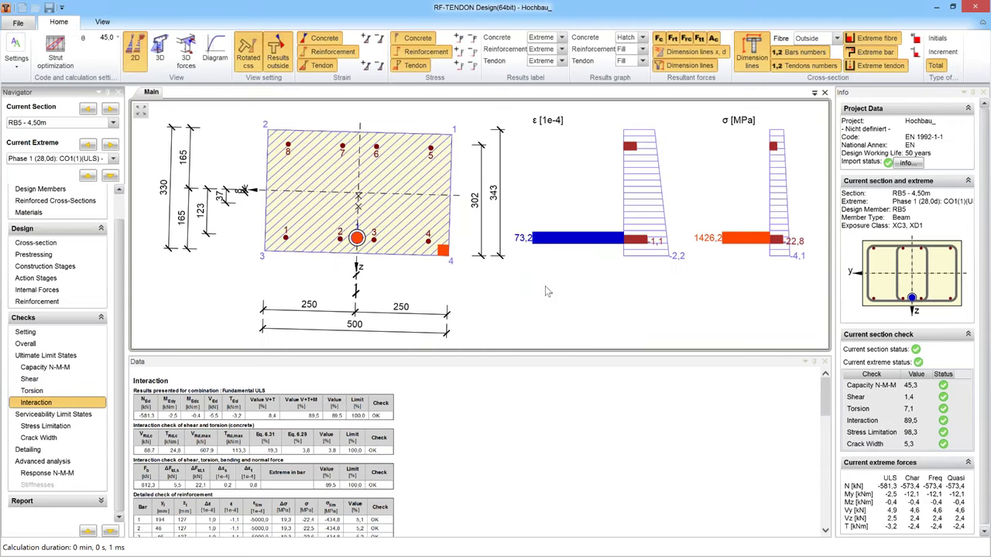
click(63, 428)
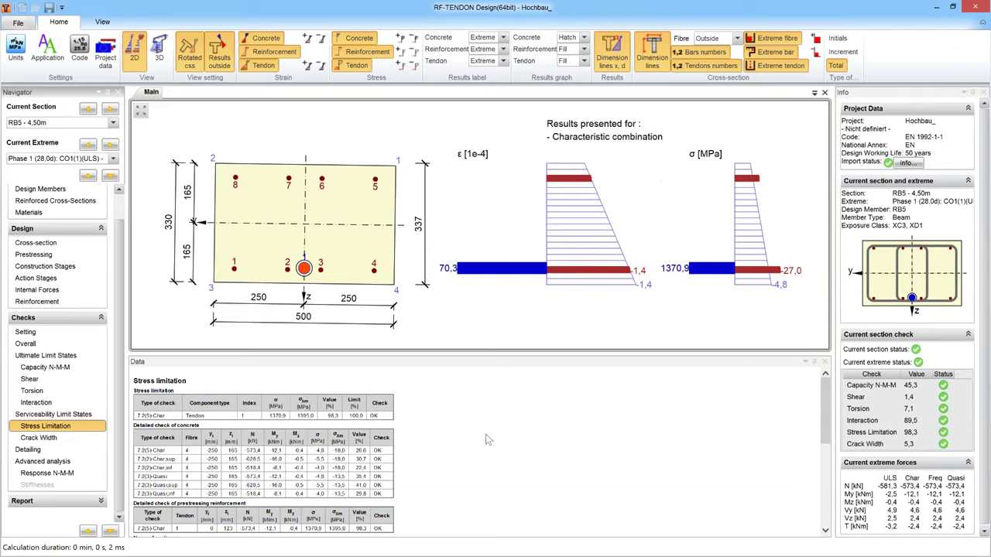
click(47, 438)
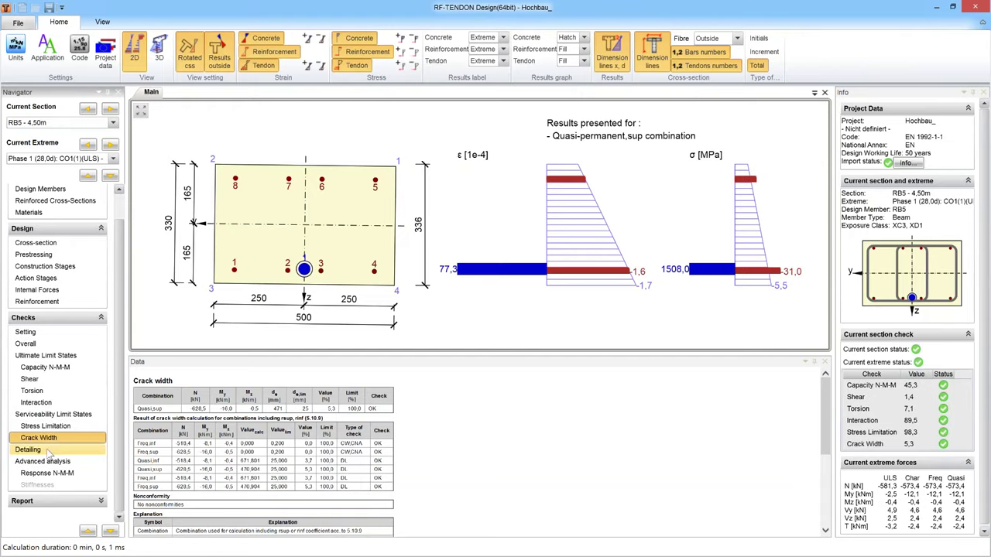
Look over the selection of checks including Detailing, and show the Response N-M-M results of section RB5 - 4,50m
click(35, 333)
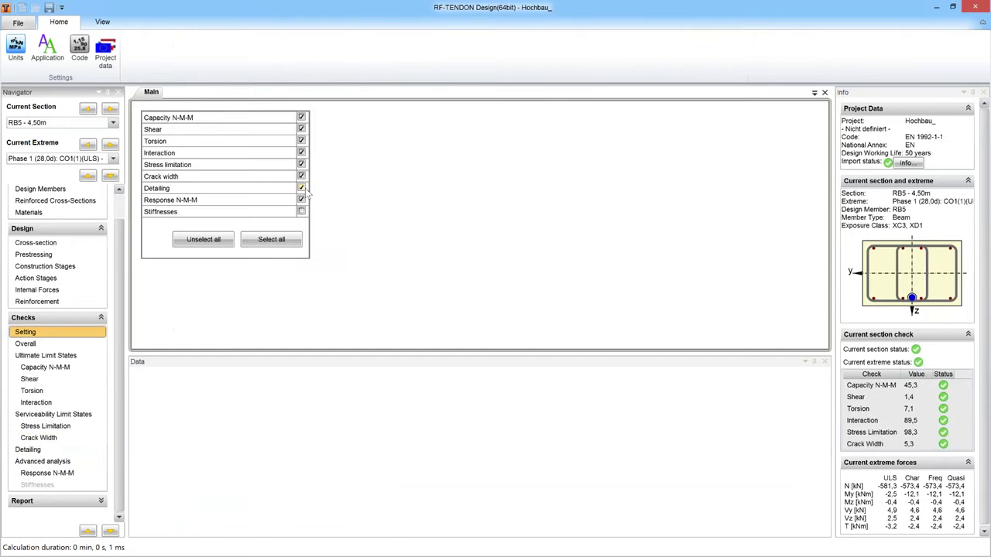
click(302, 188)
click(66, 473)
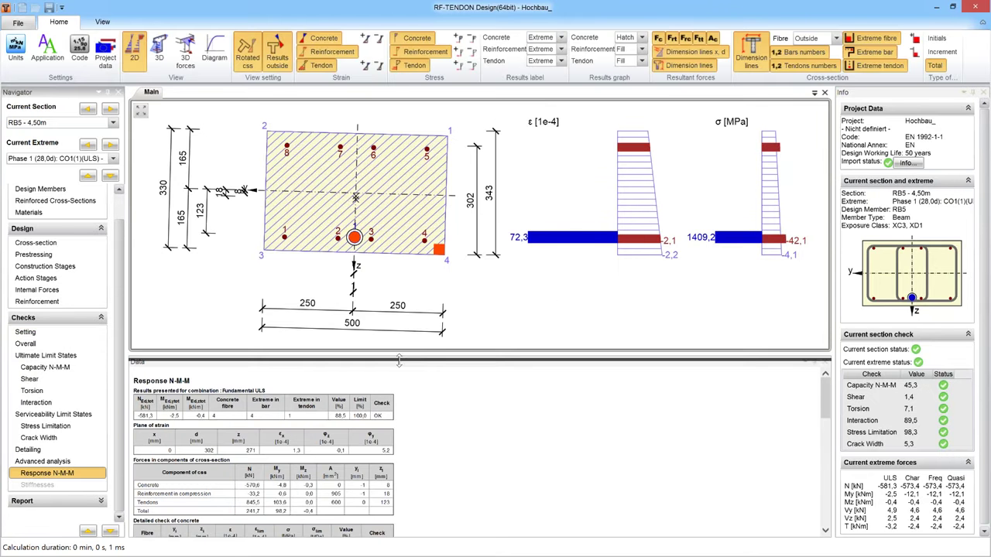
drag(398, 361, 398, 374)
Compare the Response N-M-M strains and stresses of section RB5 - 4,50m for the Stage 3 and Phase 2 extremes
click(113, 159)
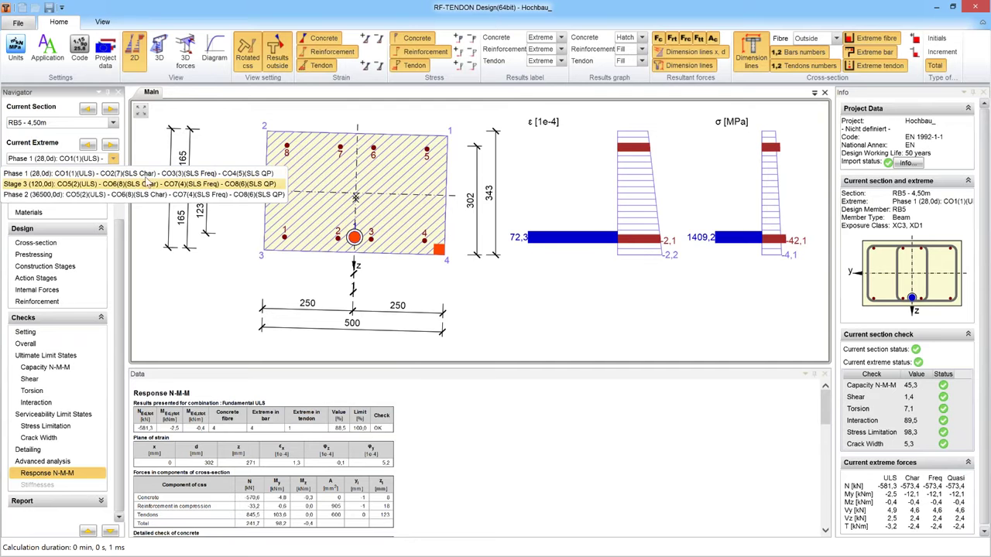
click(120, 186)
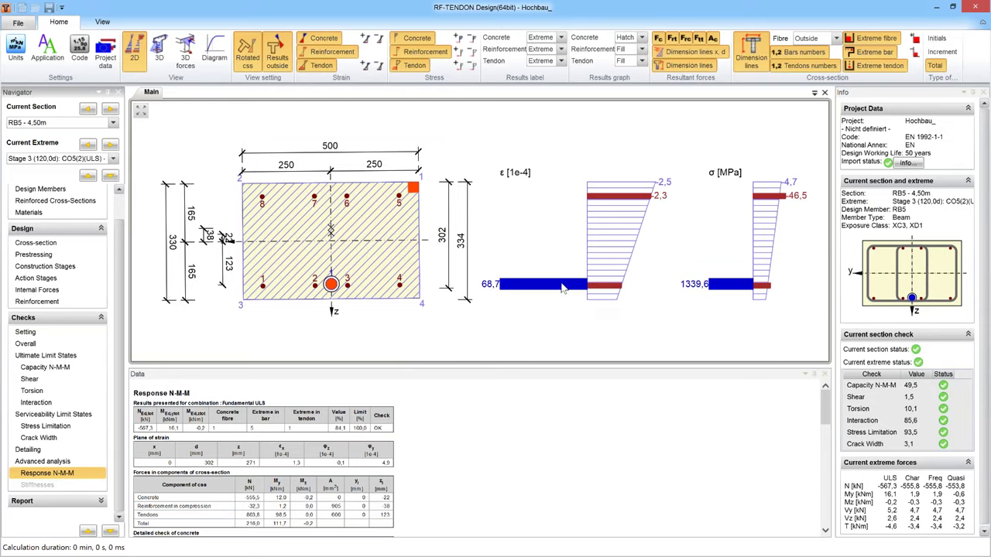
click(113, 159)
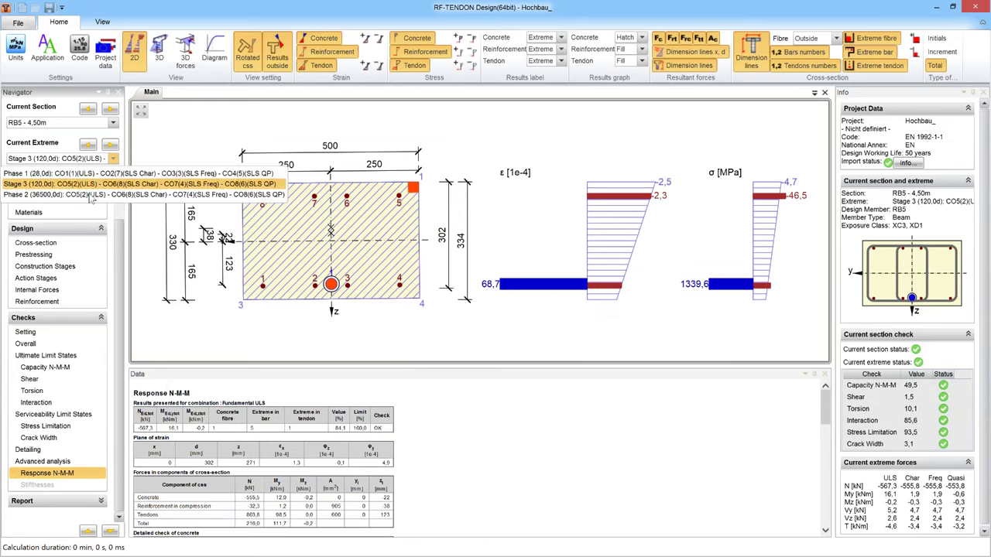
click(93, 198)
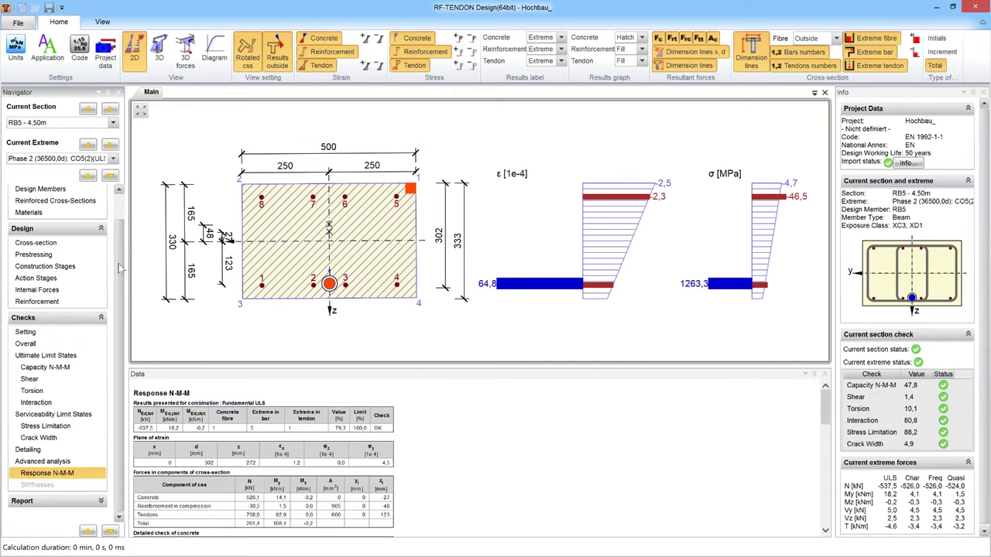
scroll(122, 259, up, 1)
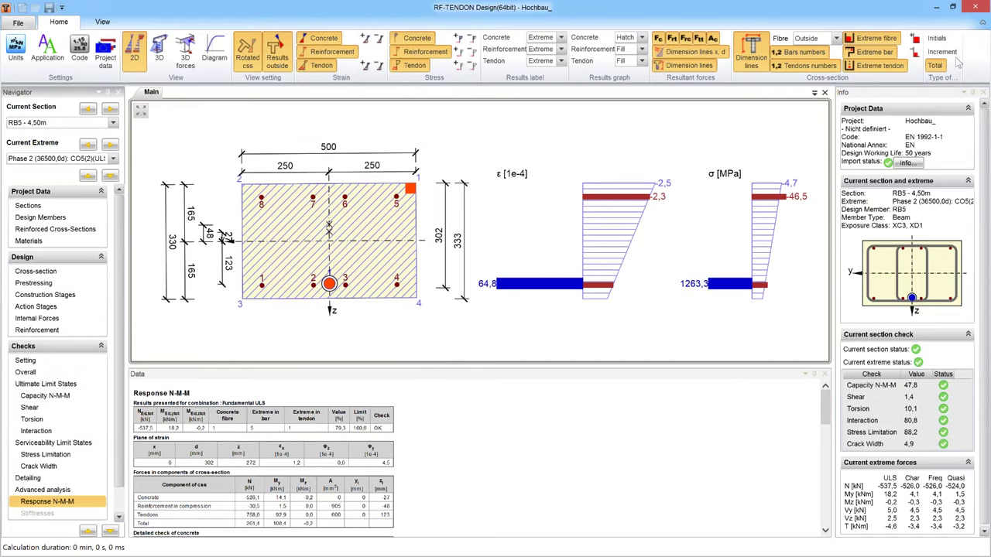
Close RB5's section design, open the one for design member RIB1 and calculate the checks for all its sections
click(980, 7)
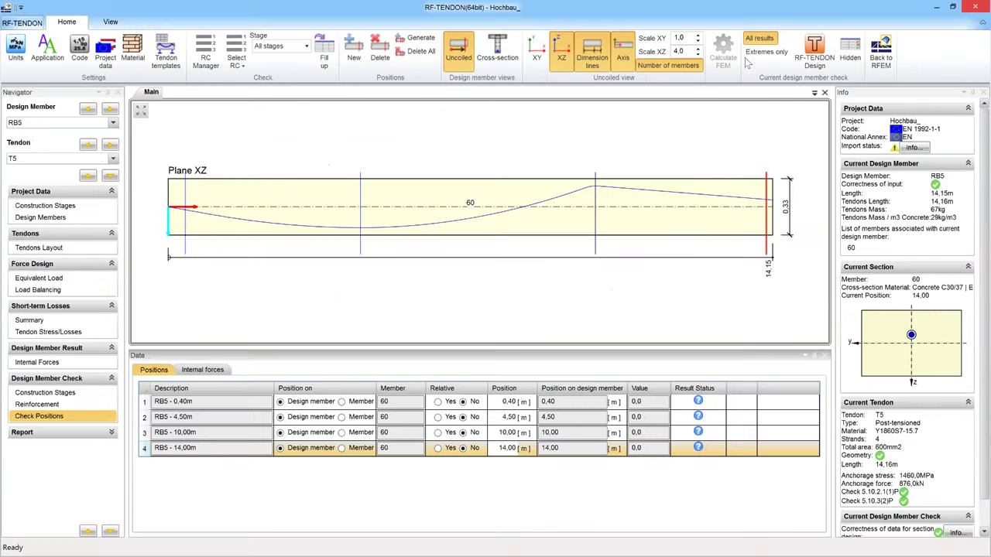
click(113, 123)
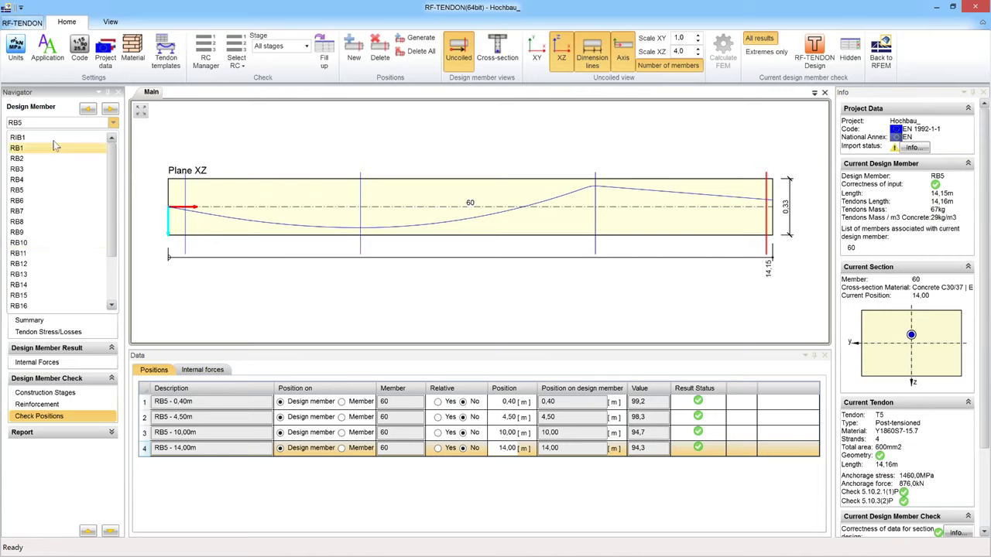
click(340, 221)
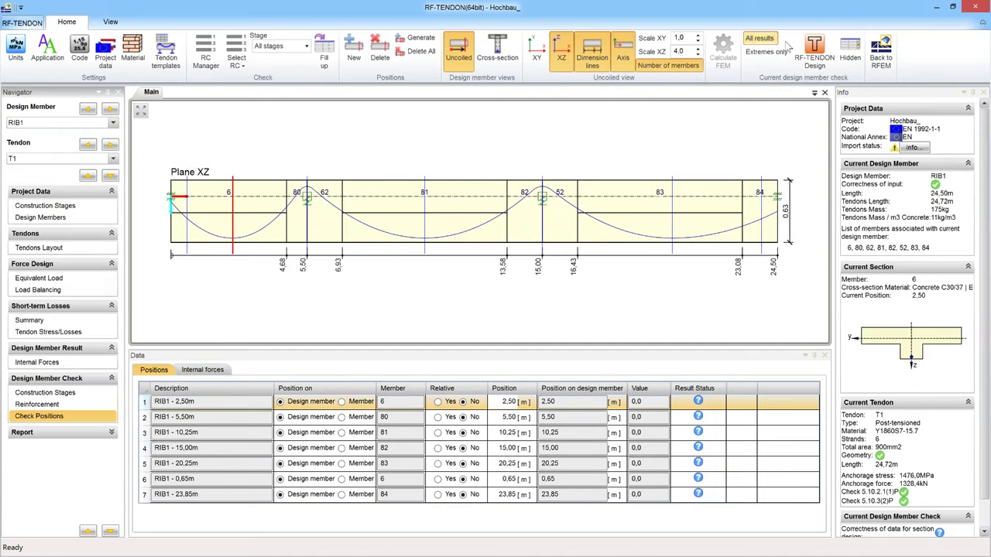
click(815, 47)
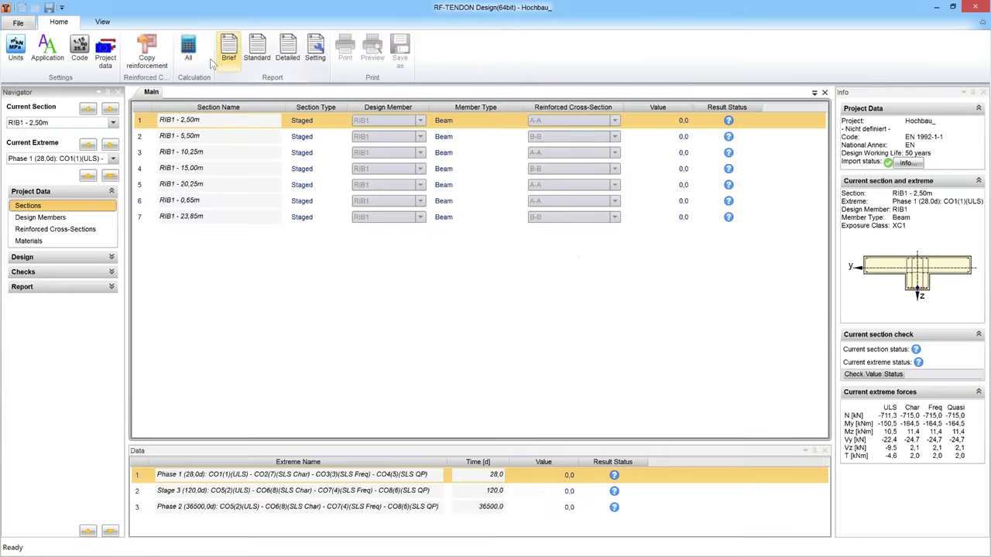
click(190, 58)
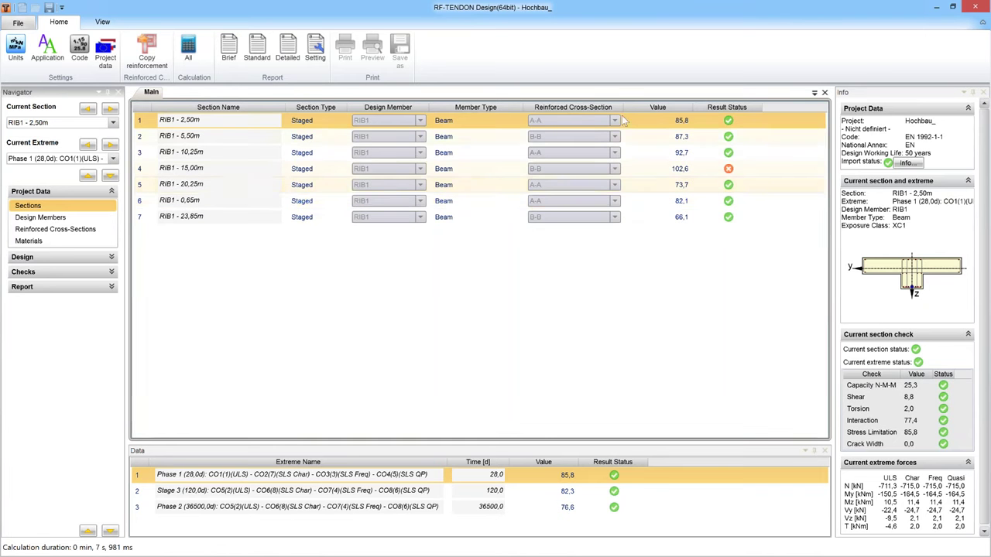
Examine the stress limitation check of section RIB1 - 15,00m for the Phase 2 extreme, including its extreme concrete fibre
click(687, 171)
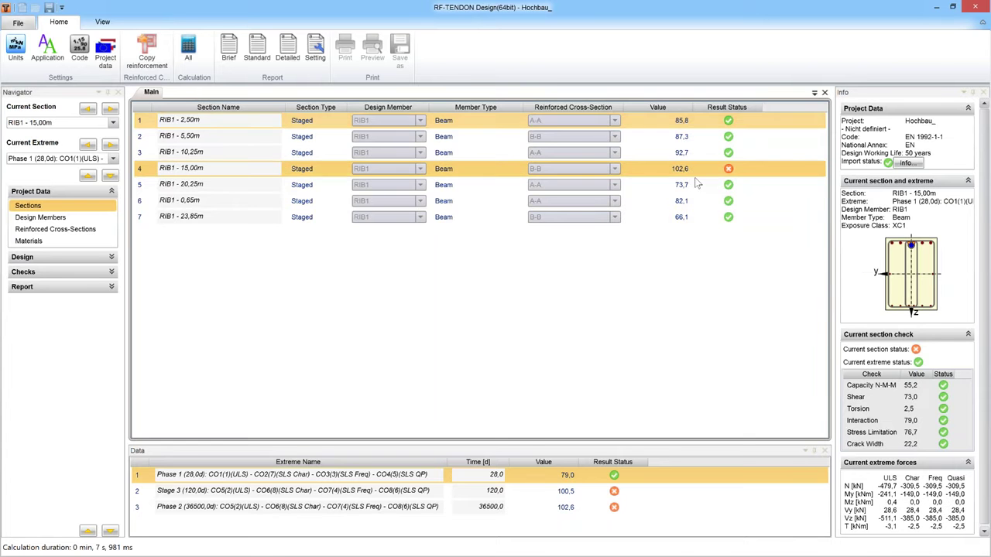
click(570, 508)
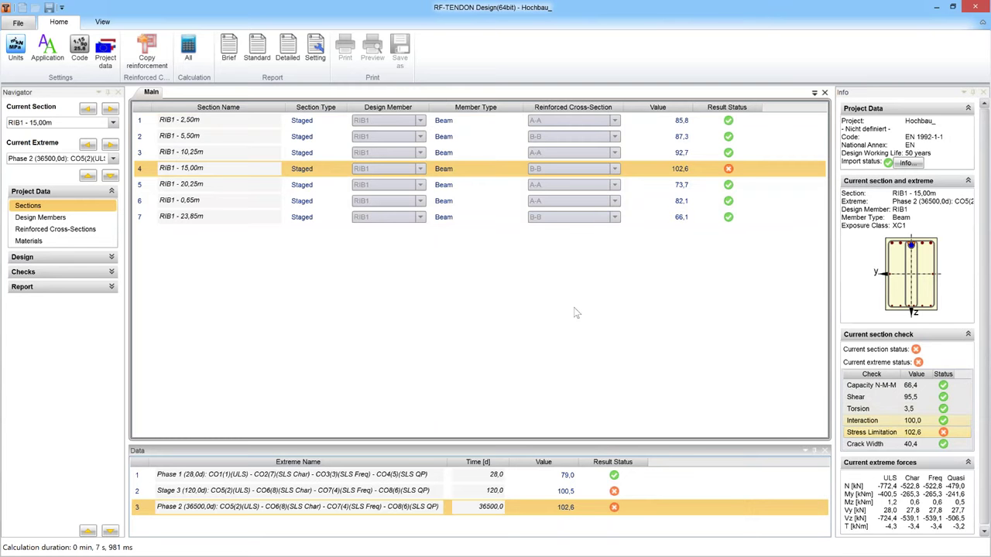
click(31, 271)
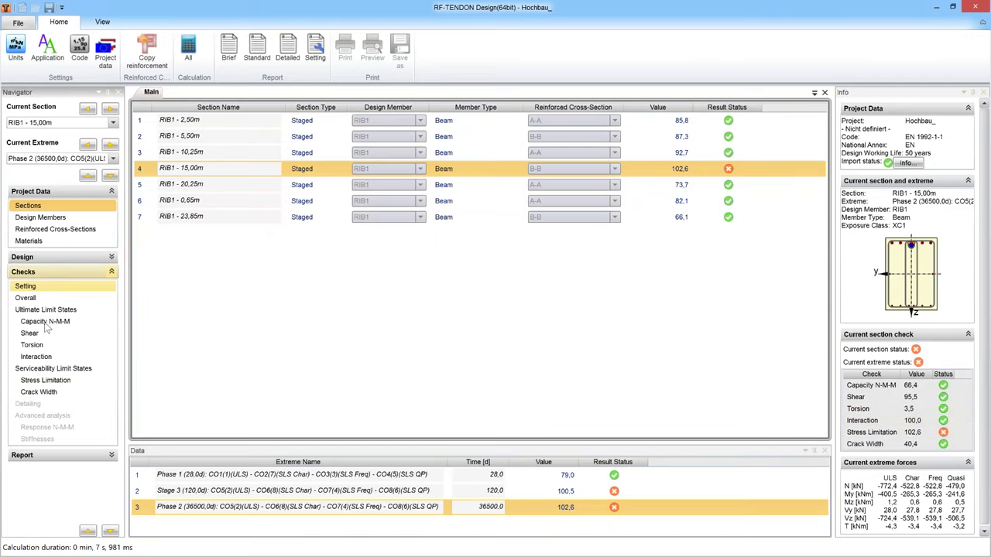
click(45, 380)
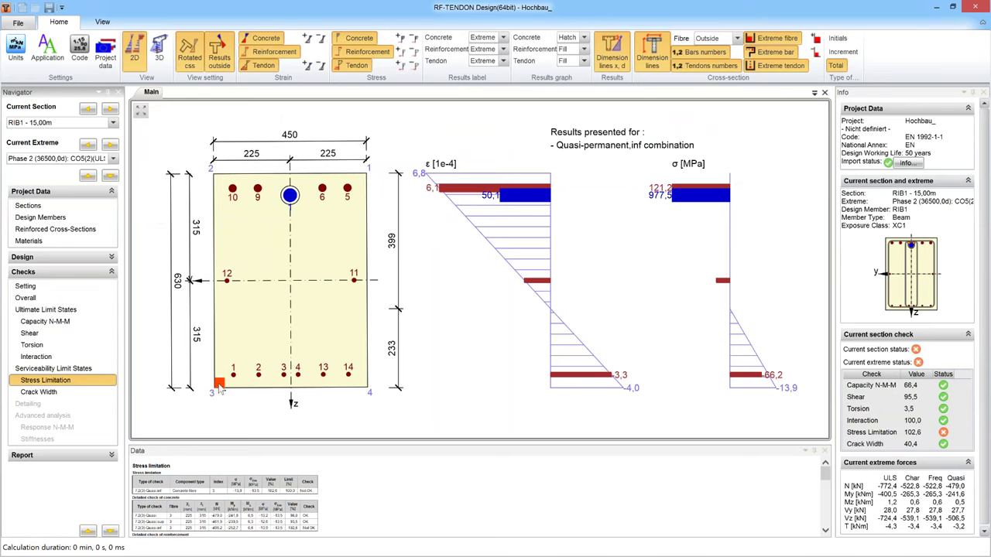
mouse_move(222, 388)
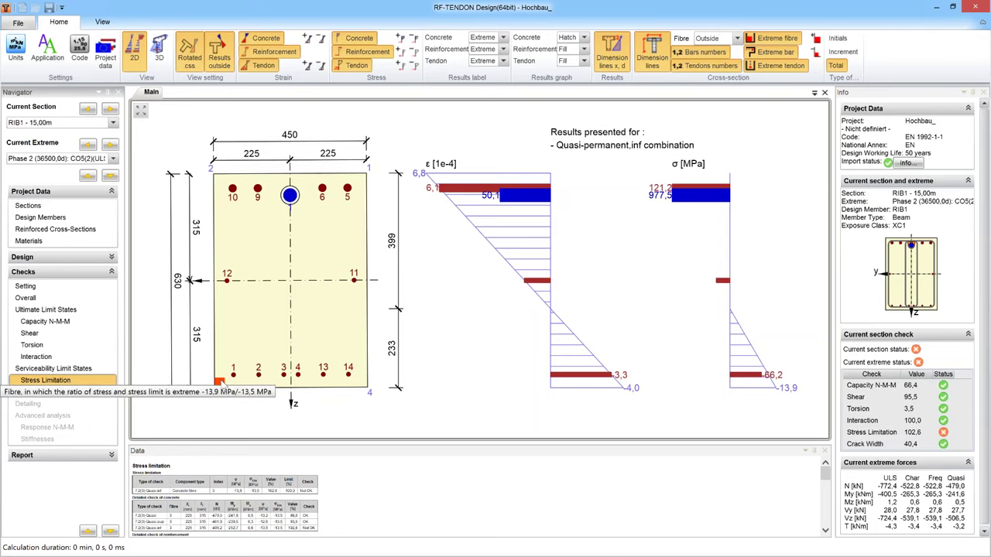
Enlarge the stress limitation tables and review the detailed checks of concrete, reinforcement and prestressing reinforcement
click(458, 501)
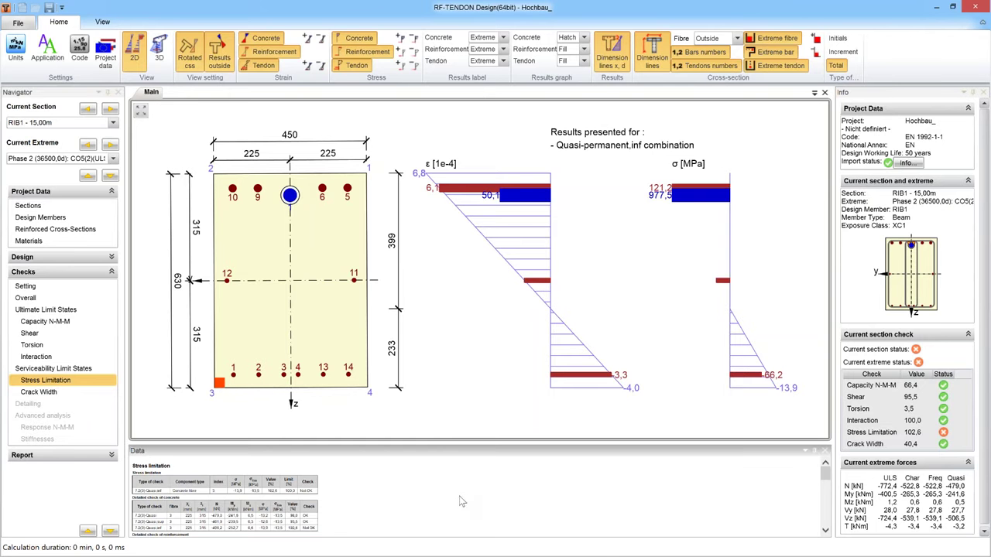
ctrl+scroll(461, 500, up, 7)
ctrl+scroll(464, 494, up, 3)
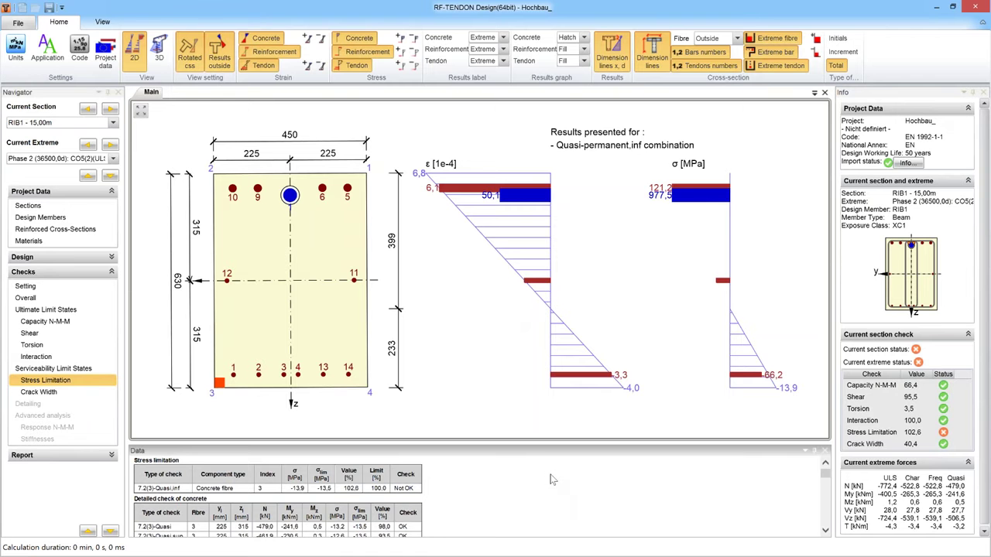
drag(534, 446, 534, 395)
scroll(523, 458, down, 4)
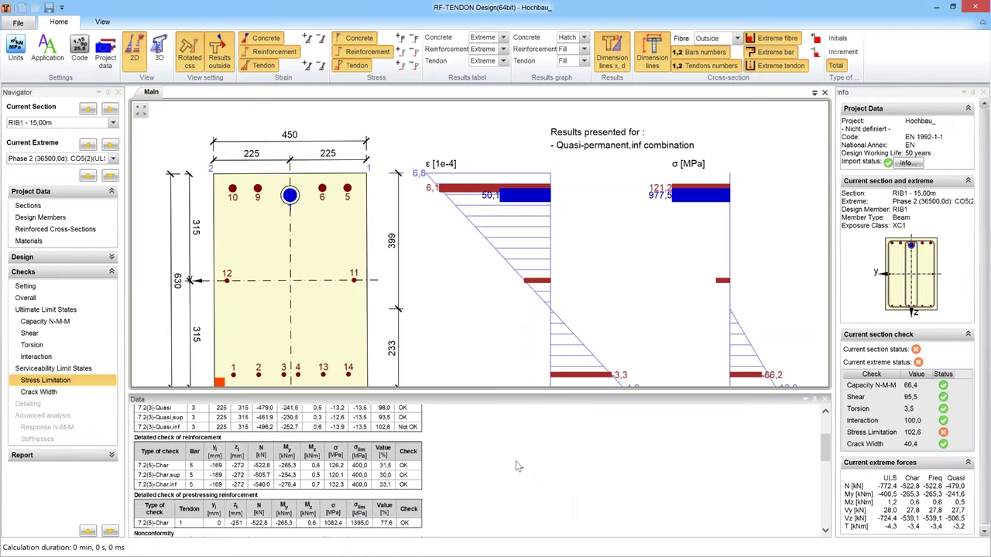
Review the nonconformities of the stress limitation check and inspect the lower reinforcement bars in the section RIB1 - 15,00m drawing
scroll(522, 459, down, 3)
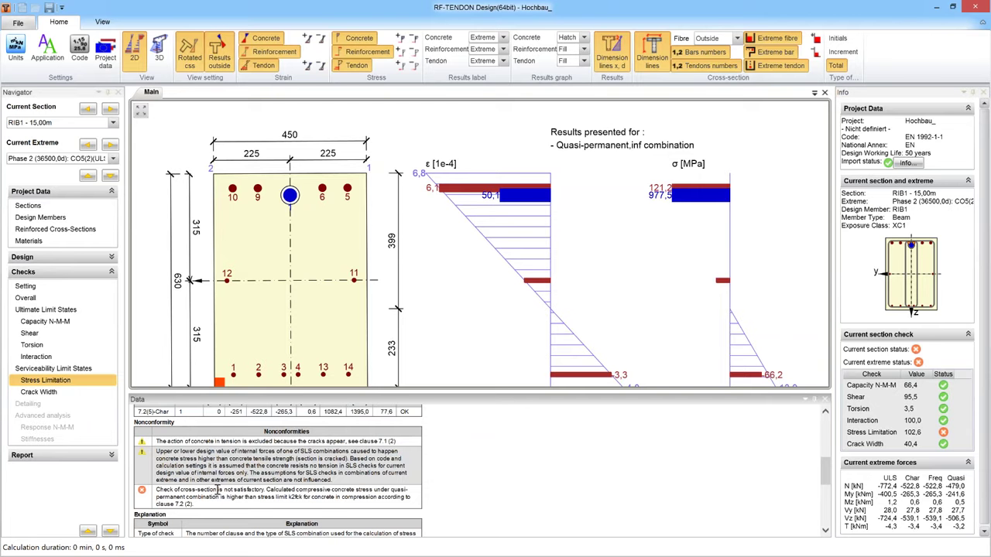
drag(258, 492, 353, 502)
click(593, 473)
drag(289, 498, 297, 498)
drag(509, 394, 508, 425)
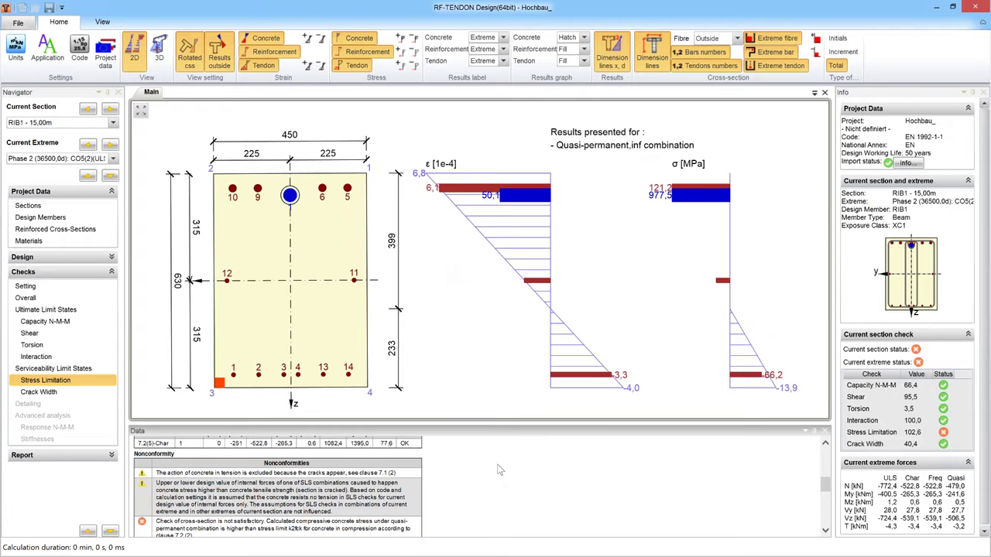
scroll(499, 468, up, 5)
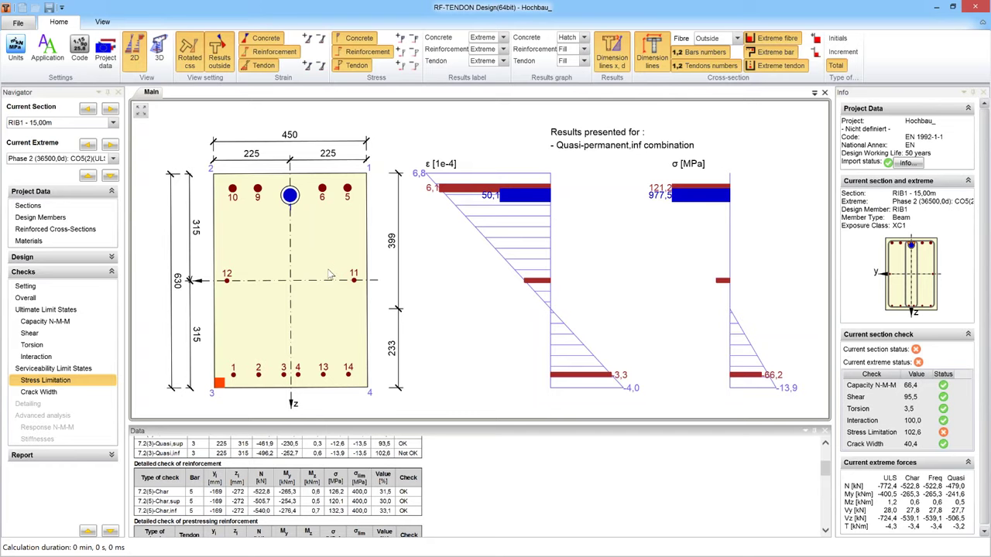
mouse_move(260, 379)
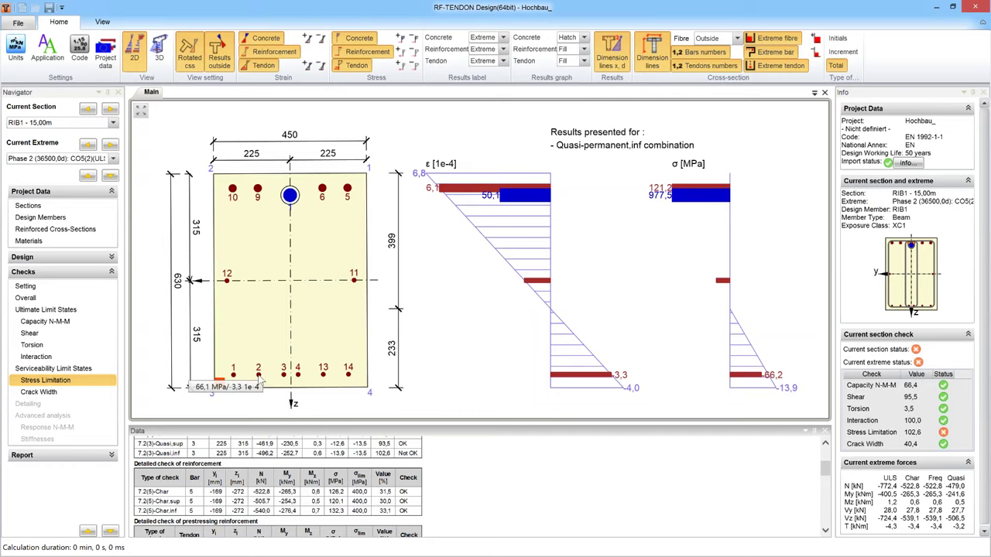
Open the reinforcement design of cross-section B-B, enlarge its reinforcement layers table and fit the section drawing in the view
click(48, 230)
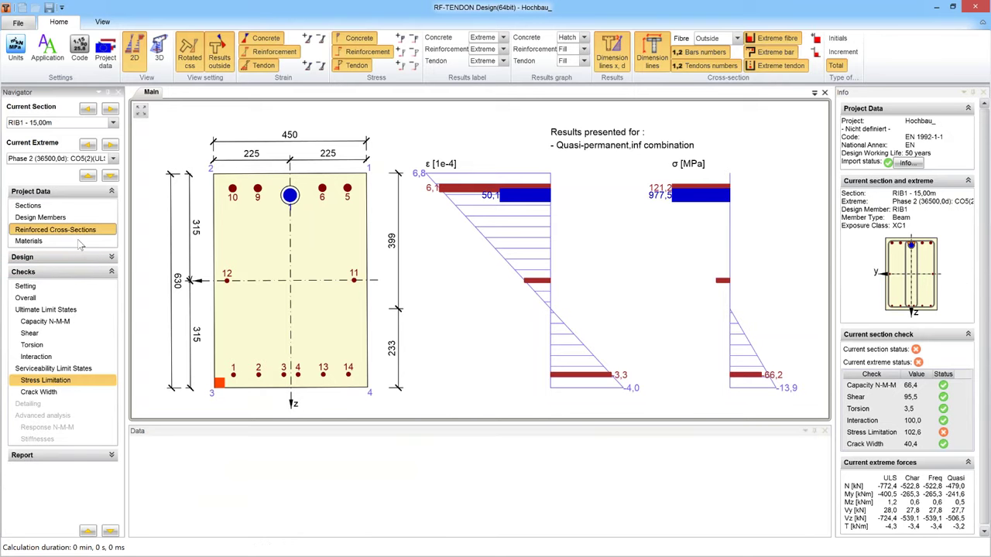
click(31, 259)
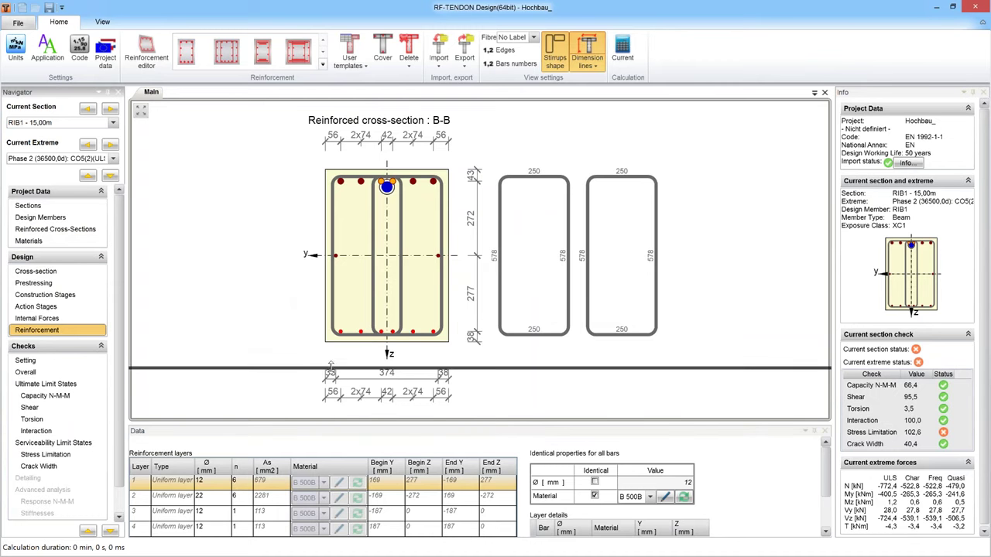
drag(325, 425, 326, 311)
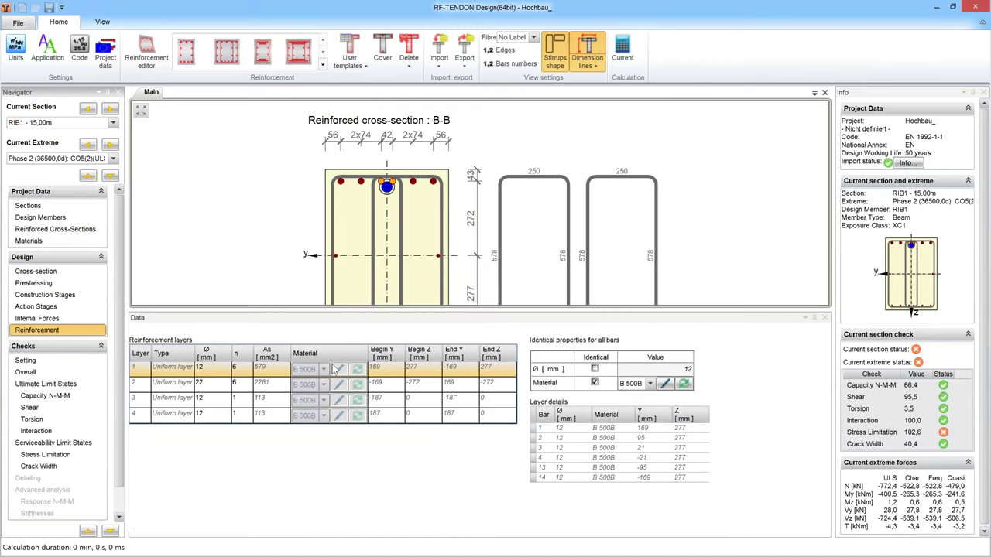
right_click(238, 195)
click(207, 200)
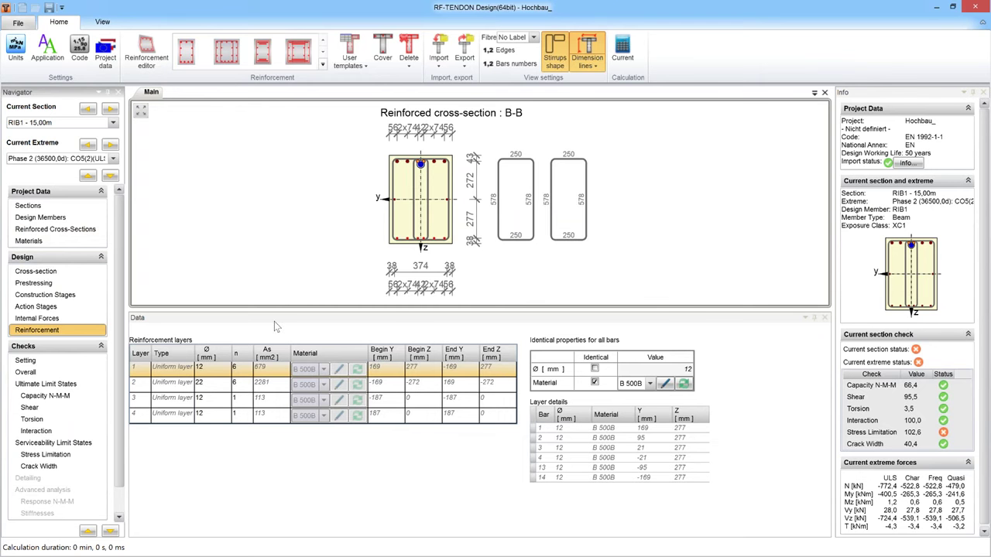
Try a bar diameter of 14 mm for reinforcement layer 1 of cross-section B-B
click(216, 369)
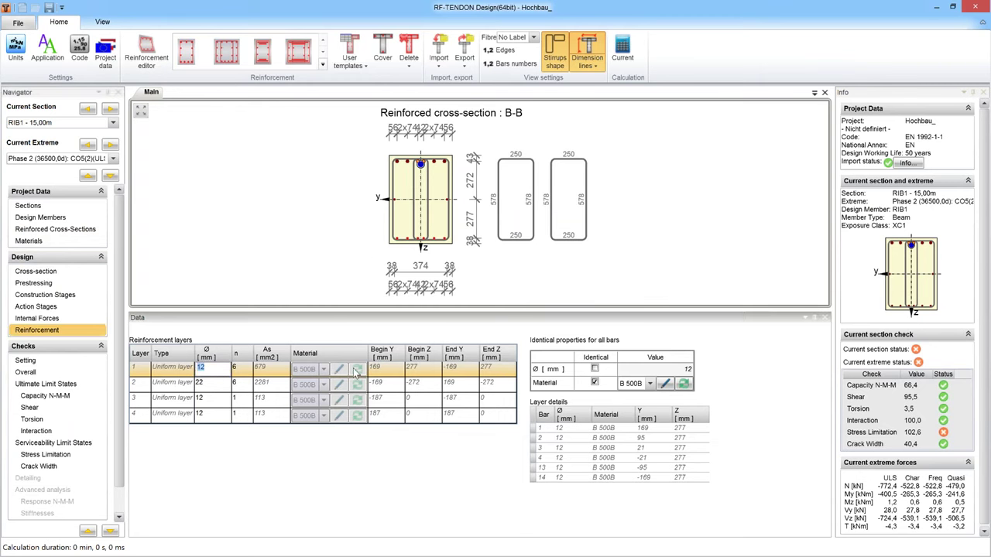
text(1)
key(Return)
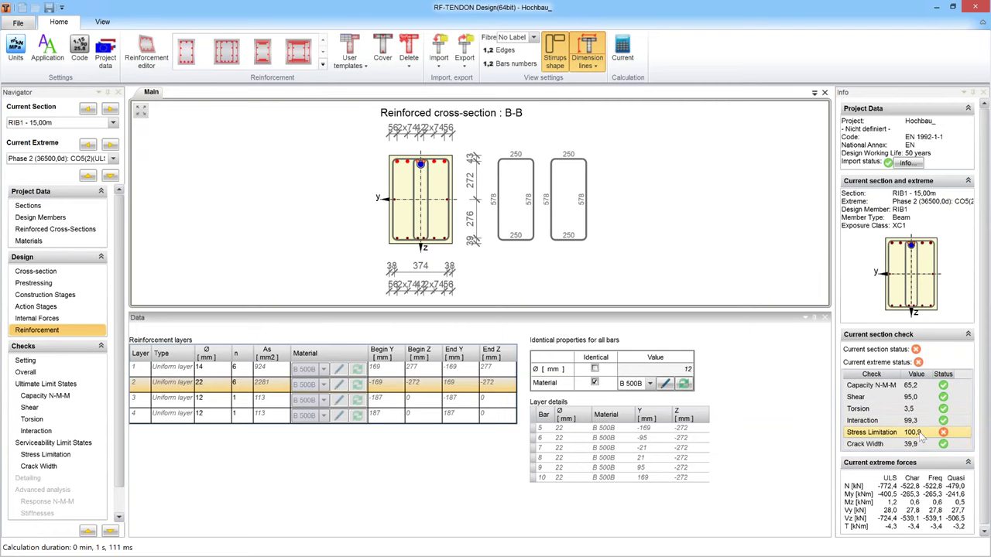
Set the bar diameter of reinforcement layer 1 in cross-section B-B to 16 mm
double_click(225, 369)
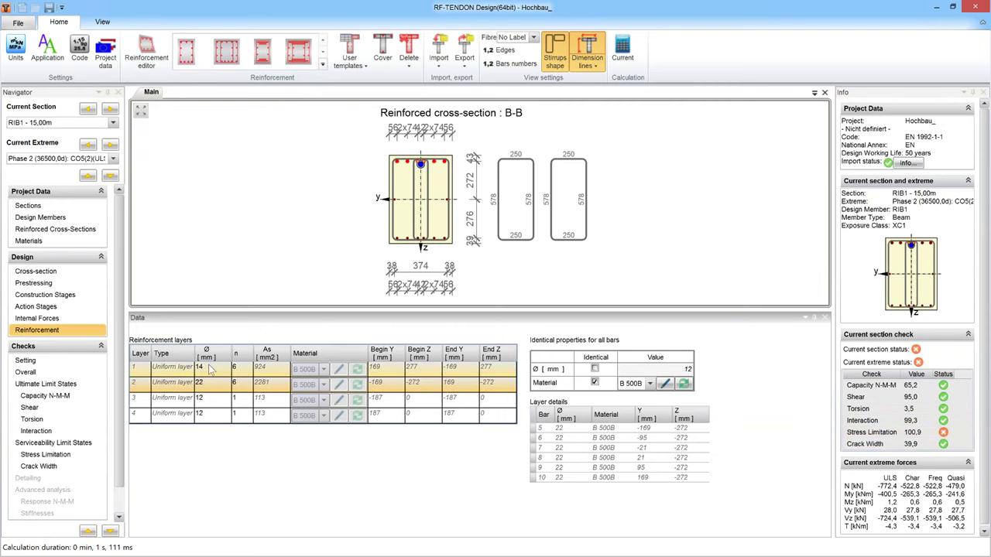
text(1)
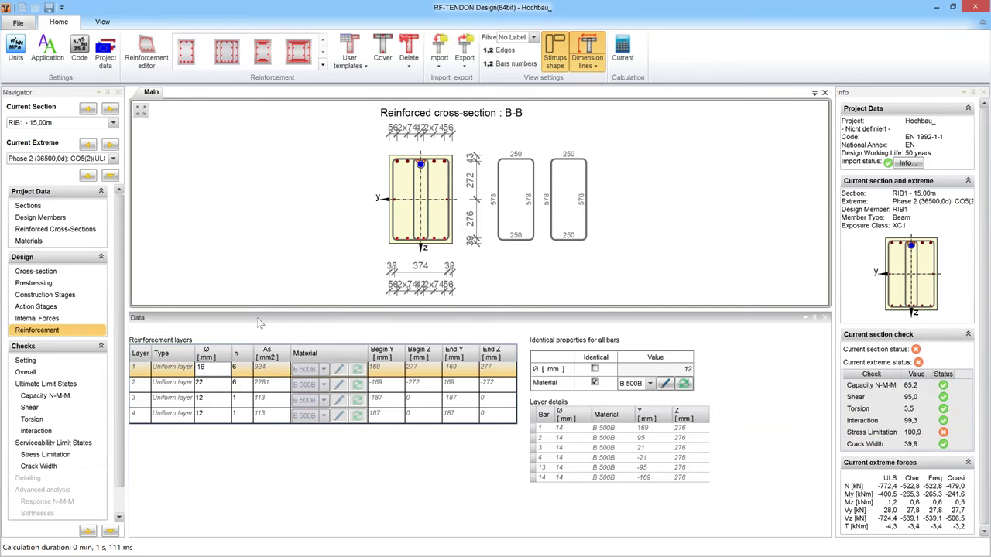
text(6)
key(Return)
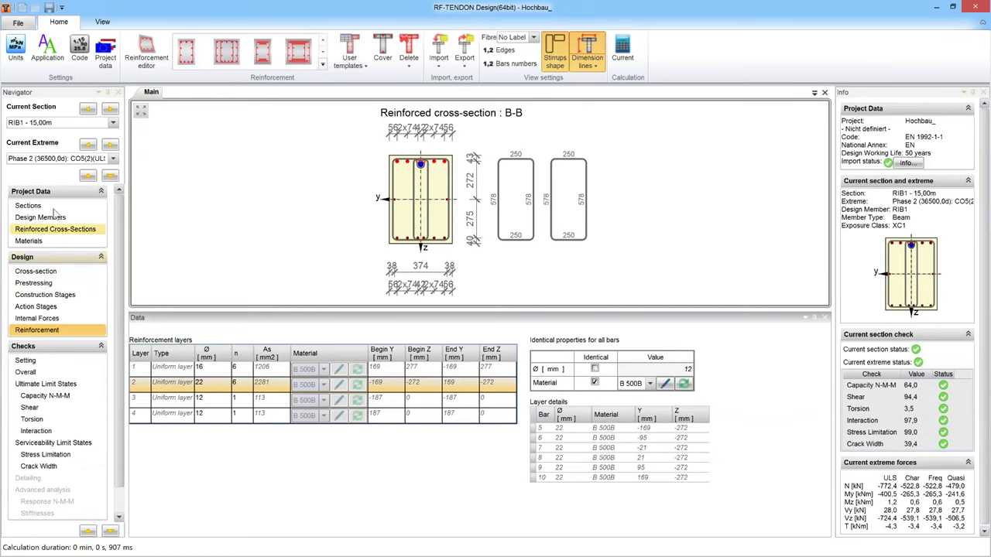
Recalculate the checks for all RIB1 sections and enlarge the overview of sections
click(55, 207)
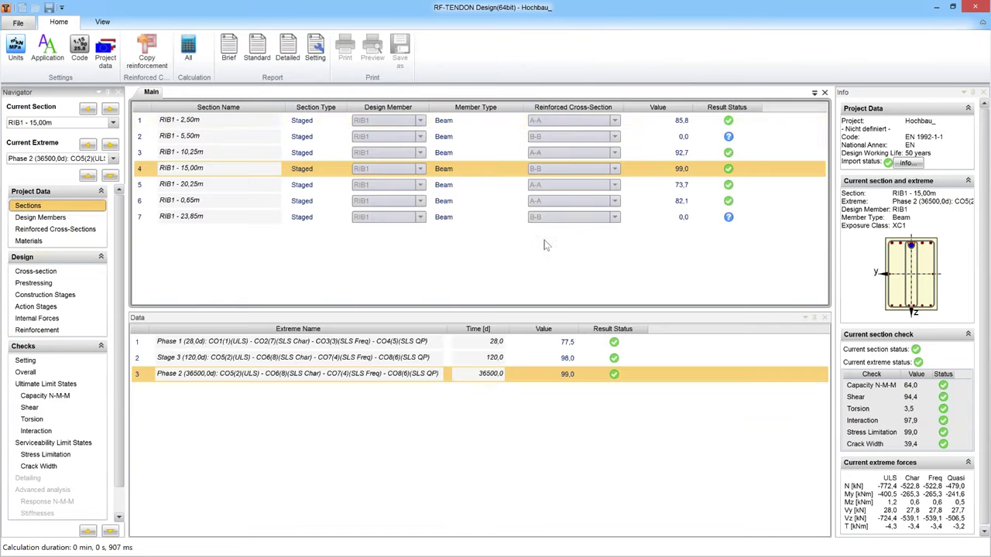
click(189, 51)
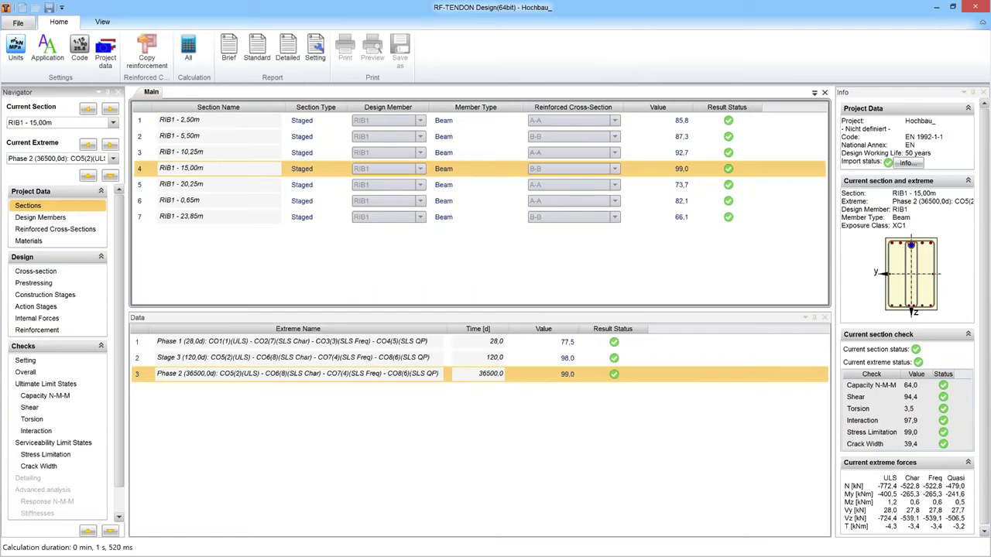
drag(508, 317, 508, 401)
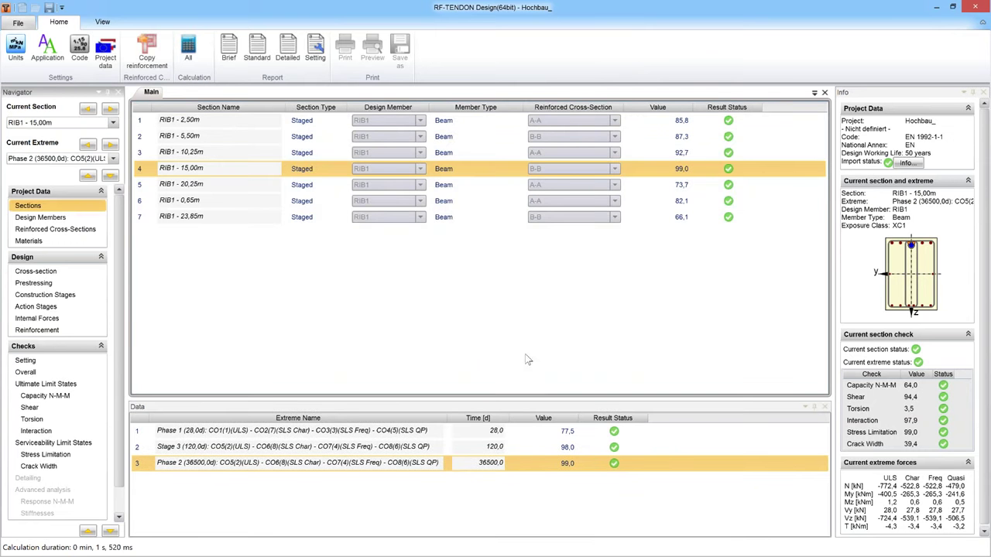
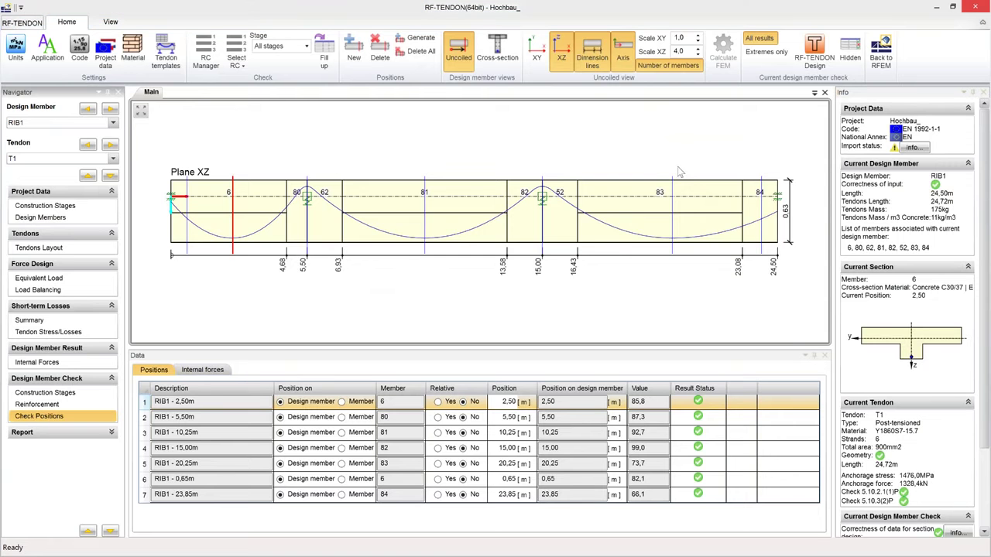
Switch to the PowerPoint presentation Webinar_Tendon_Introduction
key(alt+Tab)
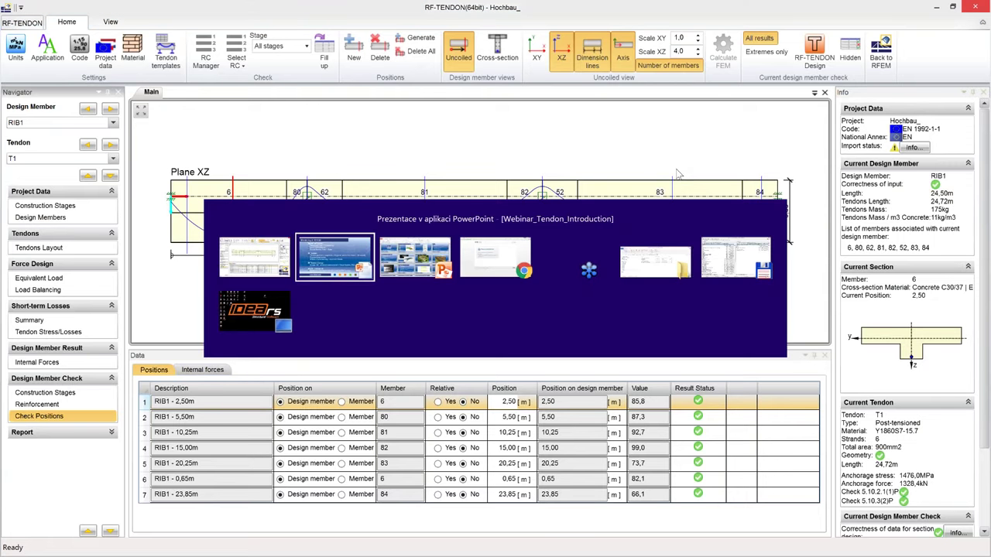